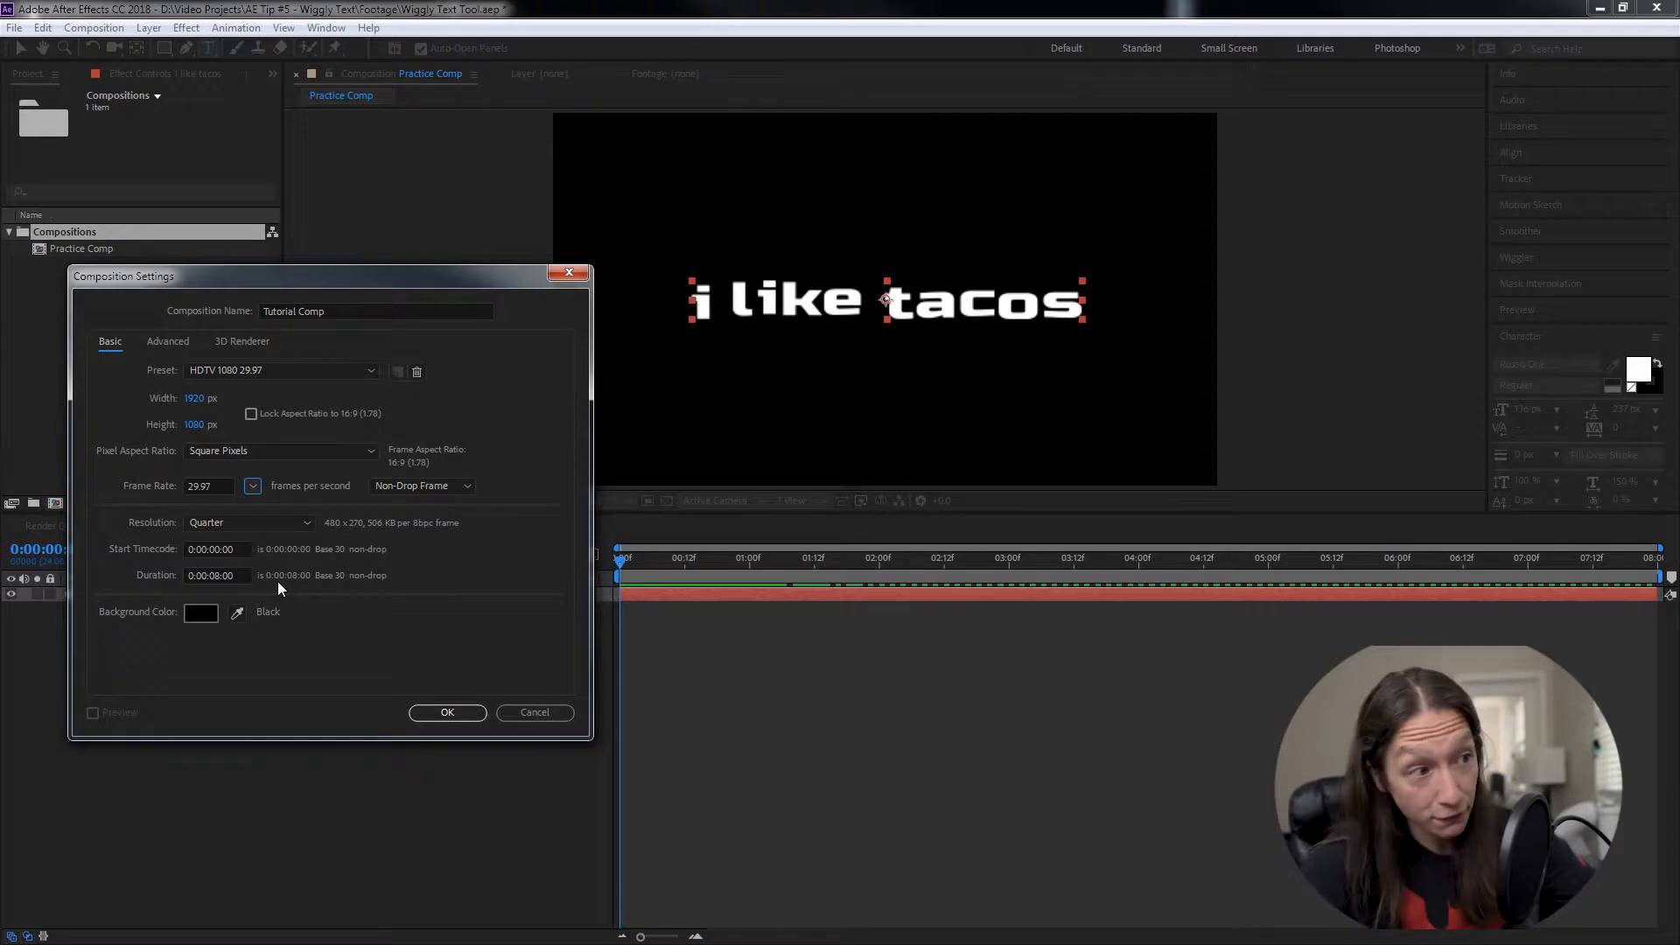
Create the 1920 x 1080 composition named Tutorial Comp at 29.97 fps with an 8-second duration.
{"action": "left_click", "coordinate": [447, 713]}
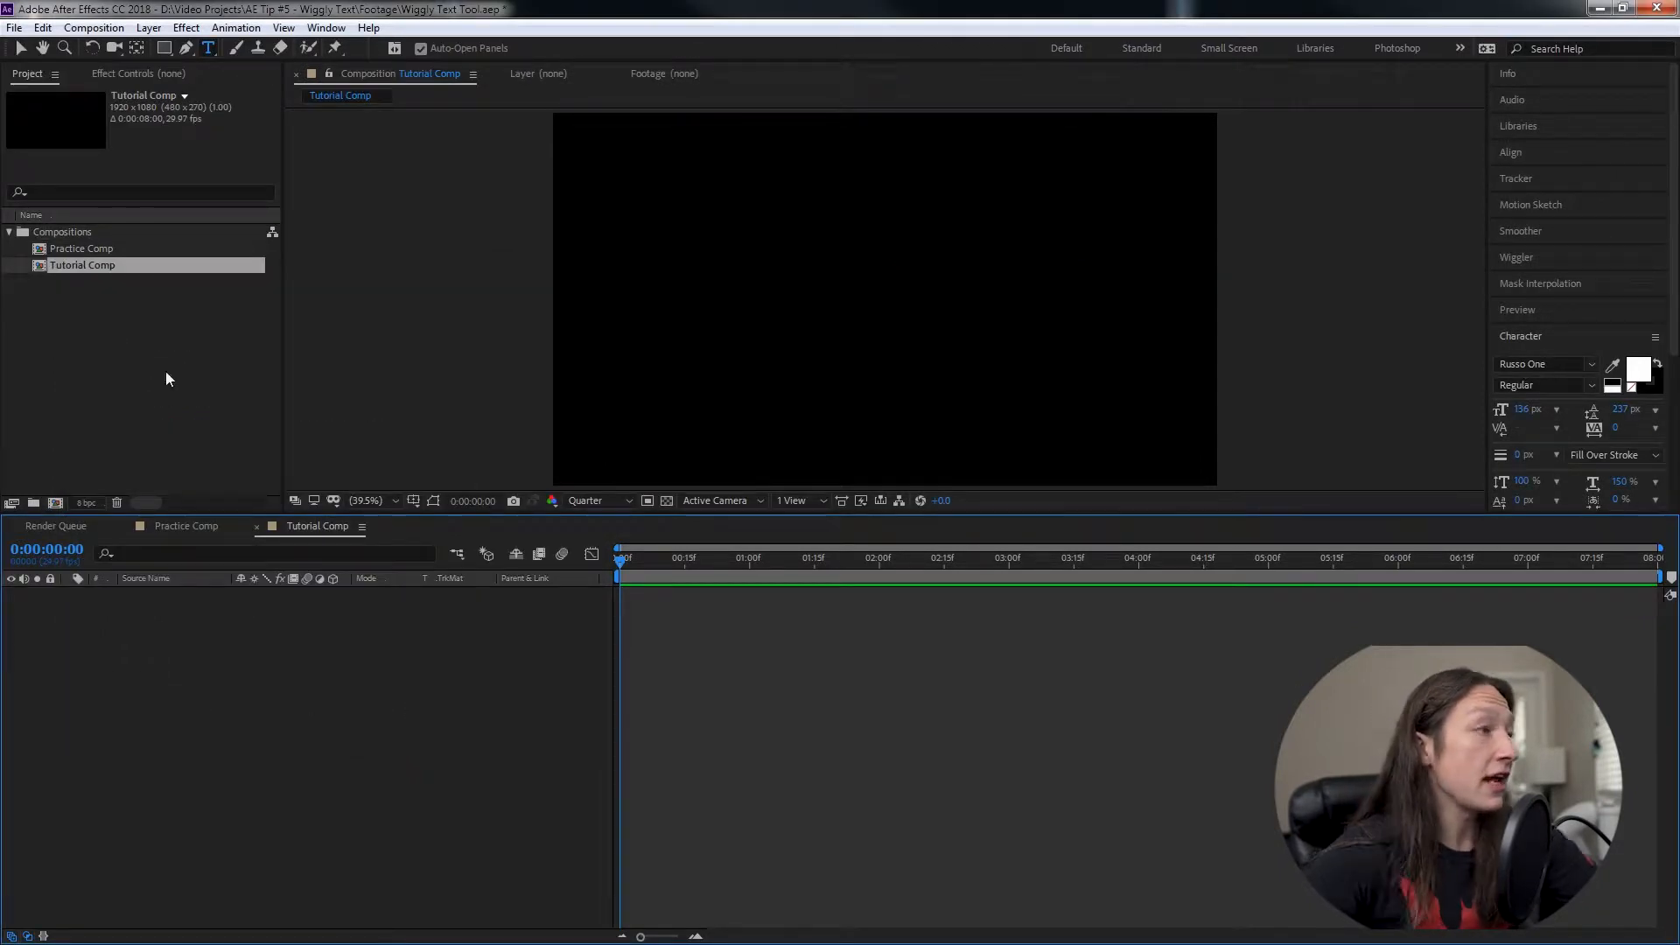
Add a text layer reading "bao" in the middle of Tutorial Comp and center its anchor point in the text.
{"action": "double_click", "coordinate": [208, 49]}
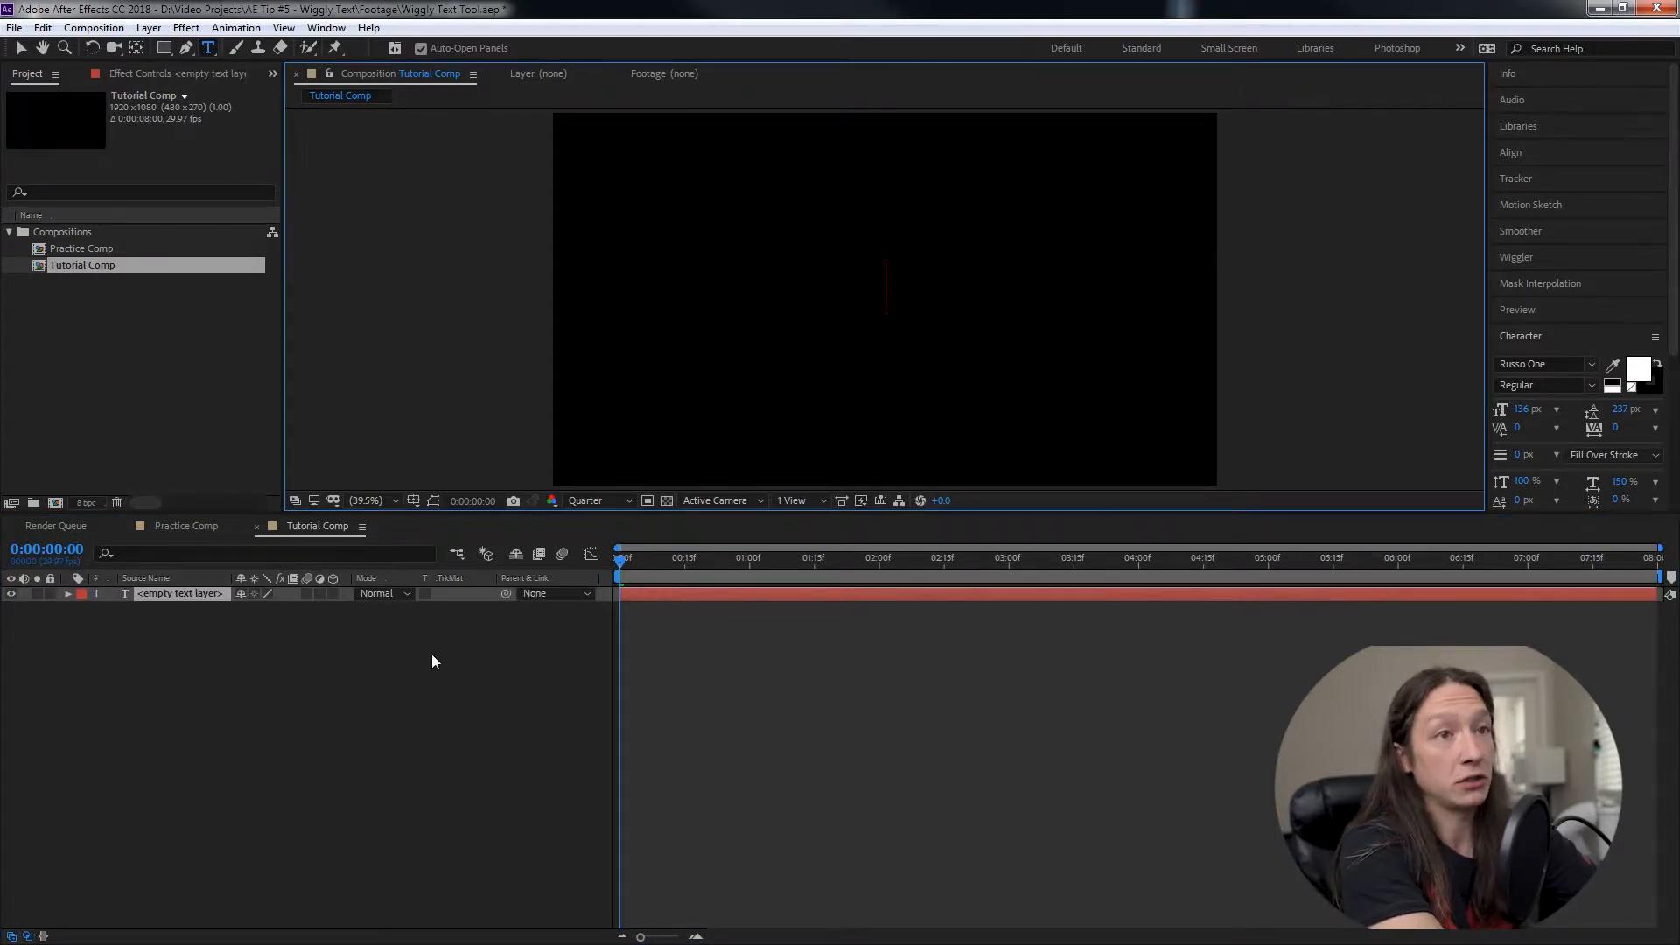
{"action": "type", "text": "bao"}
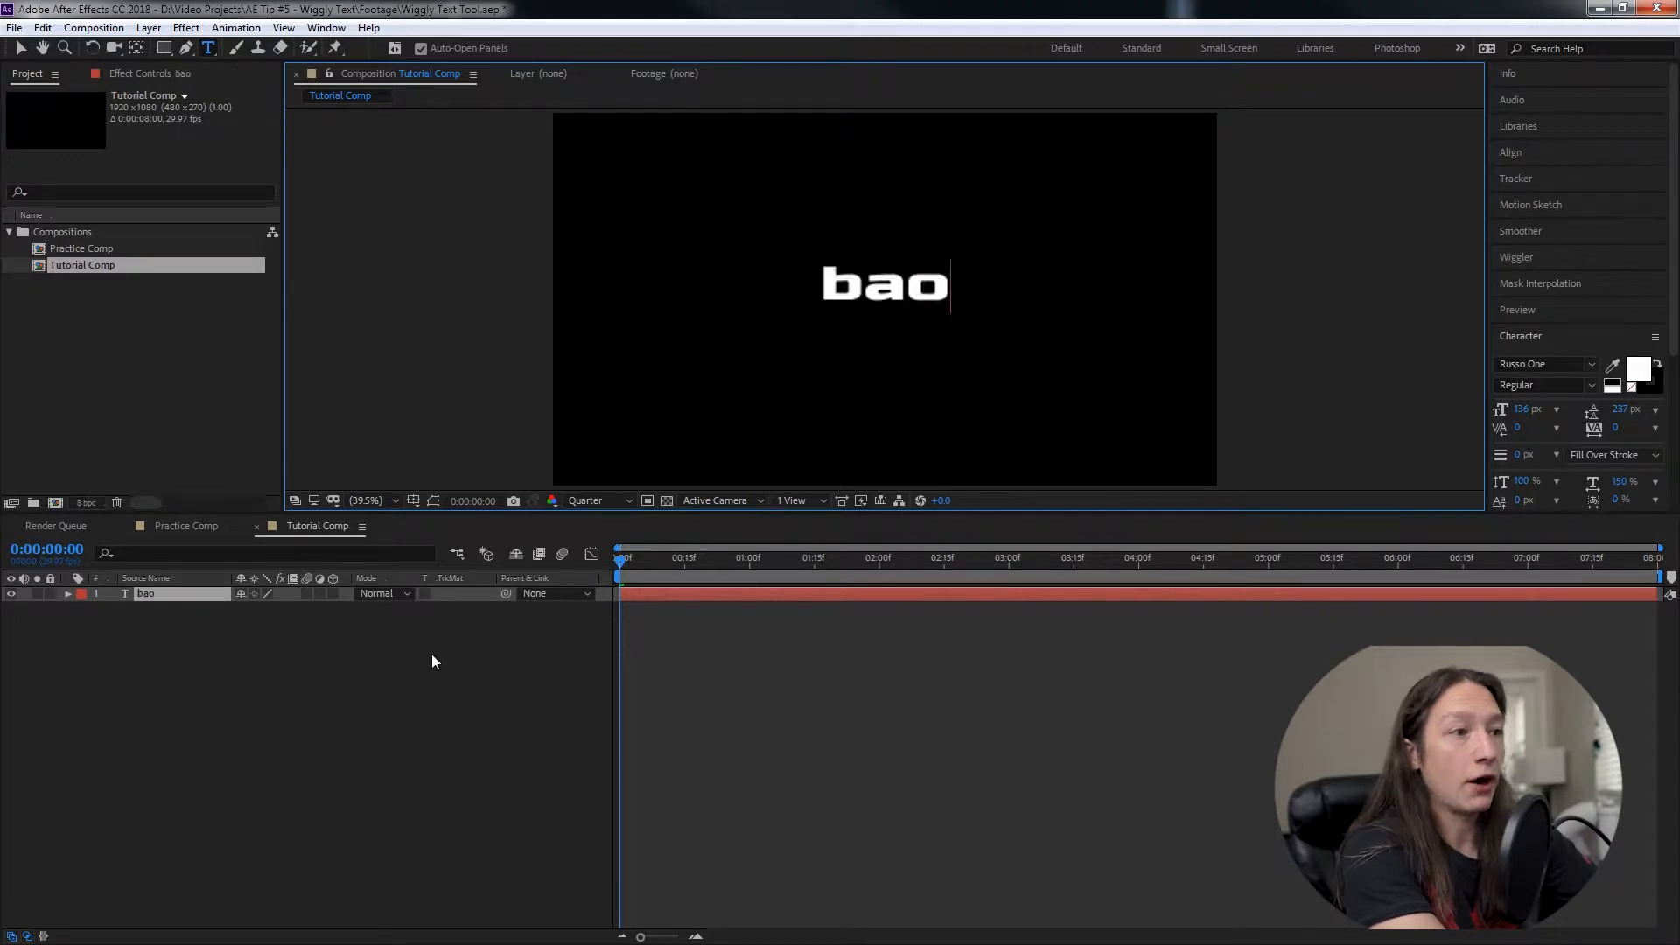
{"action": "key", "text": "Escape"}
{"action": "left_click", "coordinate": [382, 711]}
{"action": "left_click", "coordinate": [179, 595]}
{"action": "key", "text": "ctrl+alt+Home"}
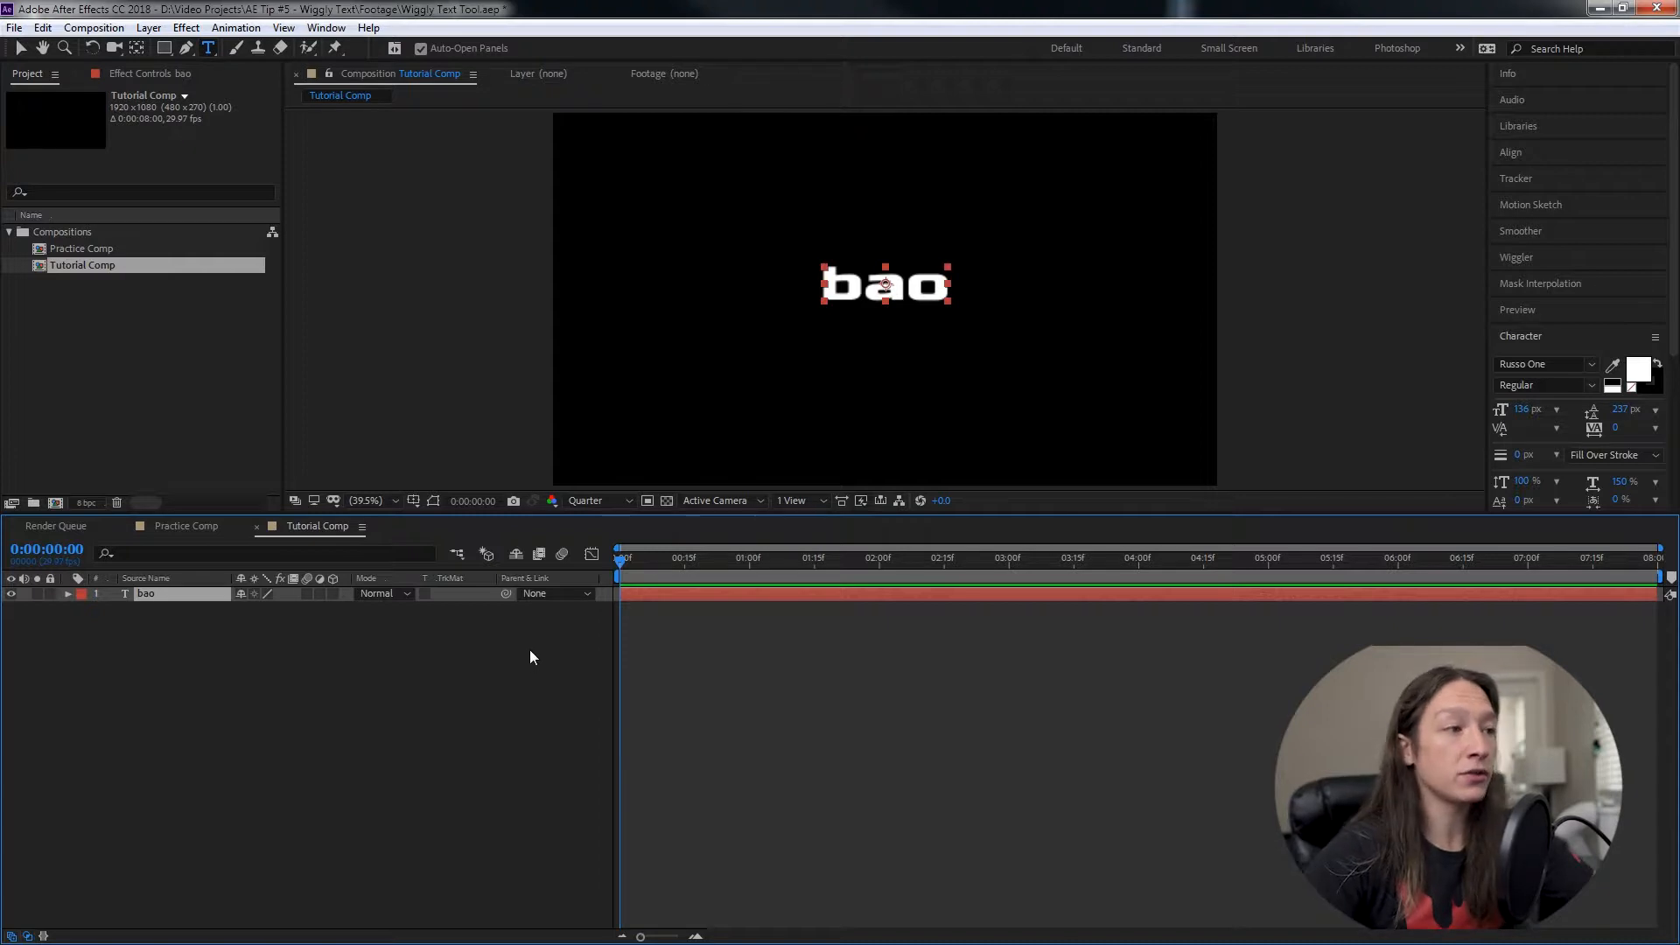
Add the expression wiggle(1,10) to the bao layer's Position and preview the motion.
{"action": "key", "text": "p"}
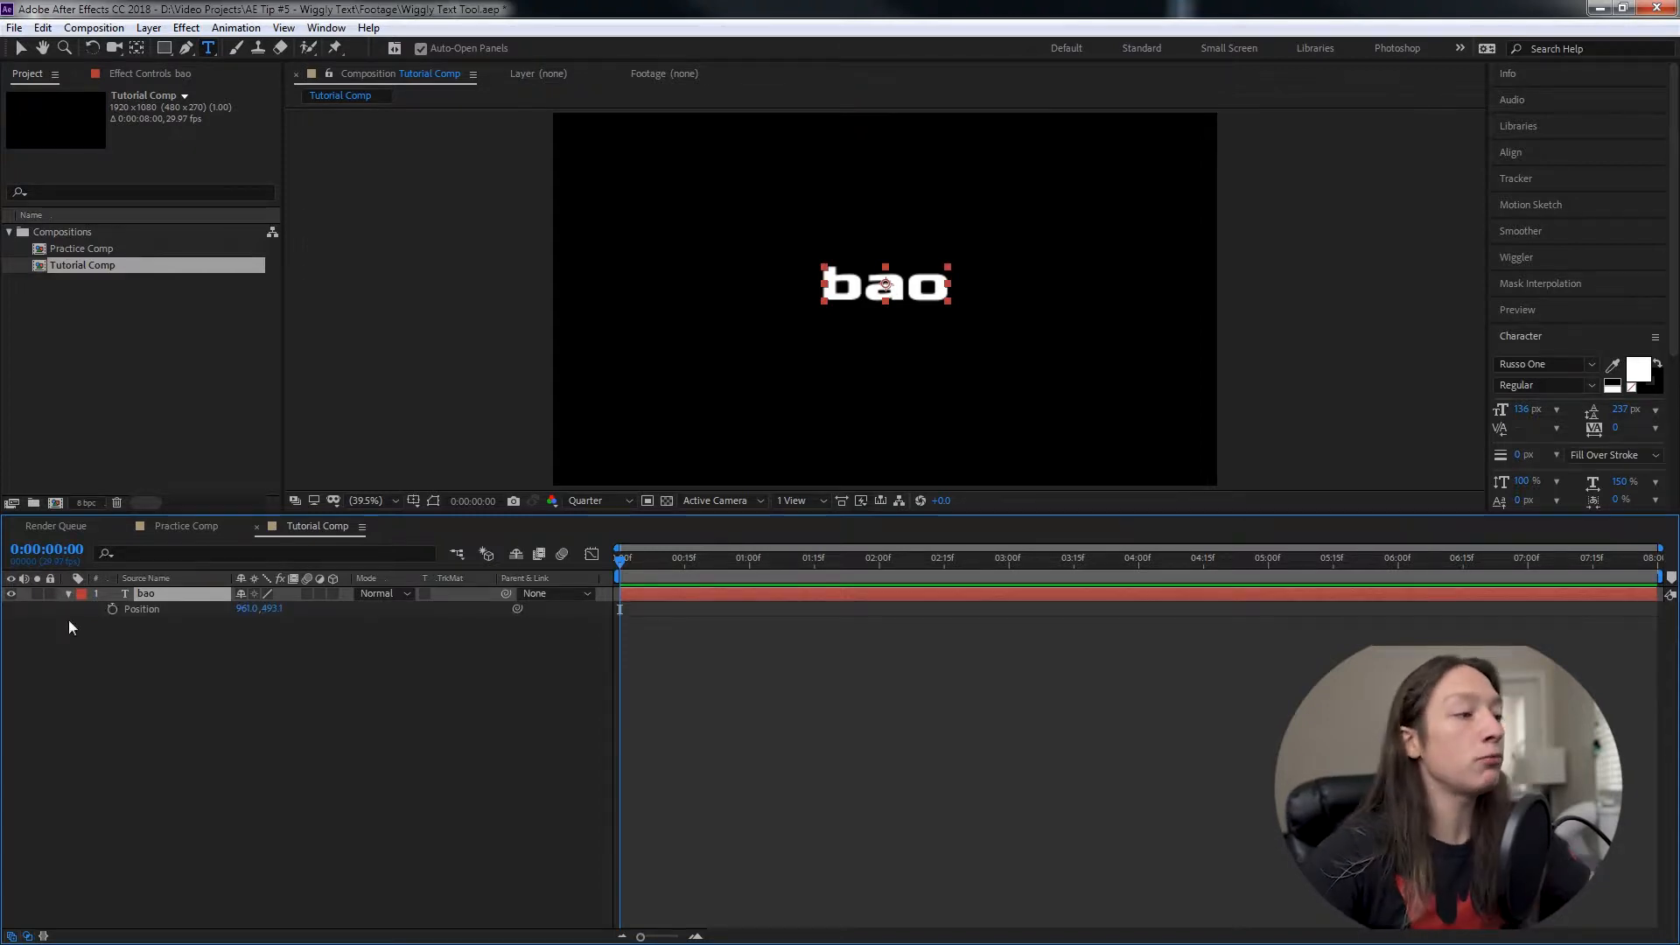
{"action": "left_click", "coordinate": [112, 610], "text": "alt"}
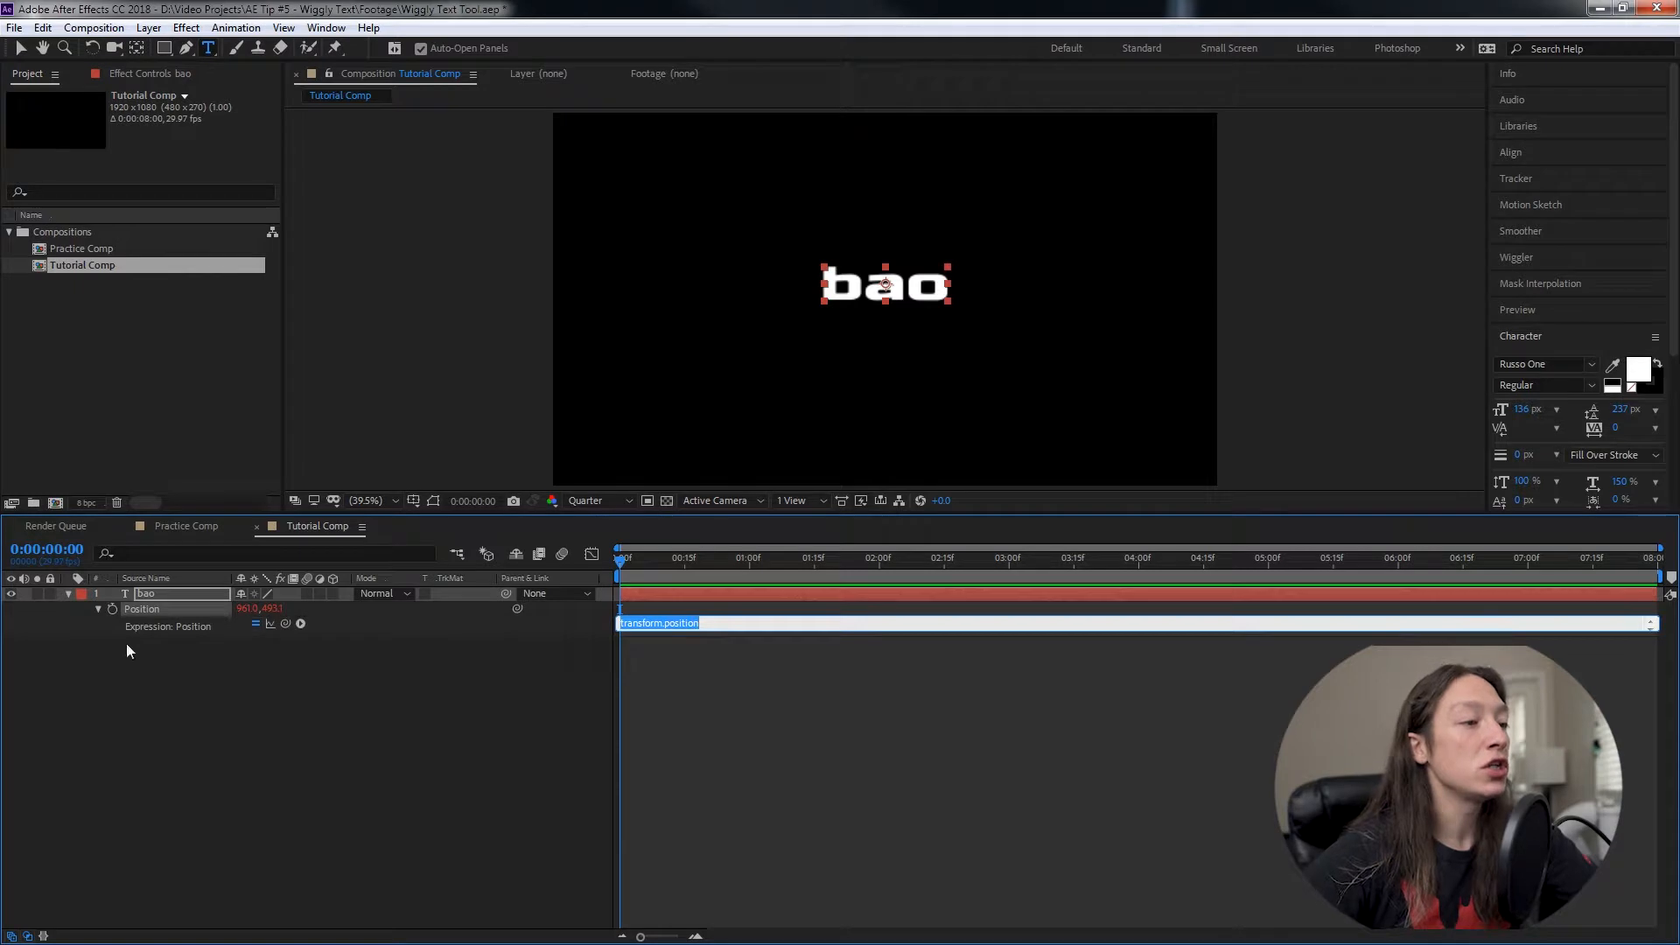
{"action": "type", "text": "wiggle"}
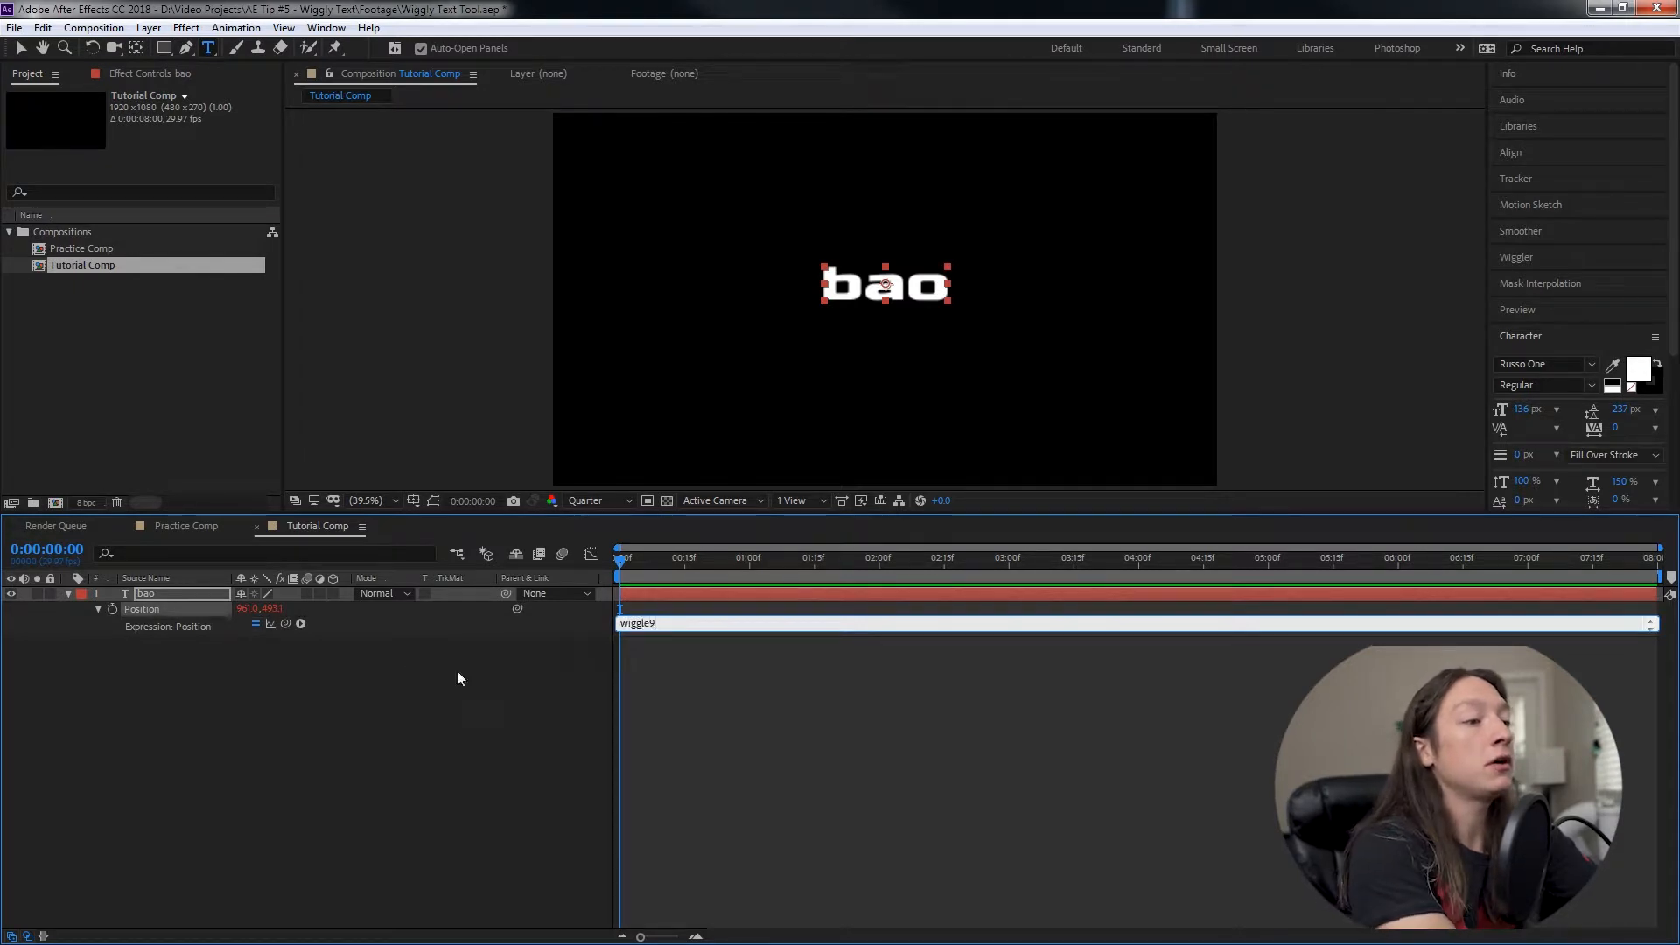
{"action": "type", "text": "(1, 10"}
{"action": "key", "text": "KP_Enter"}
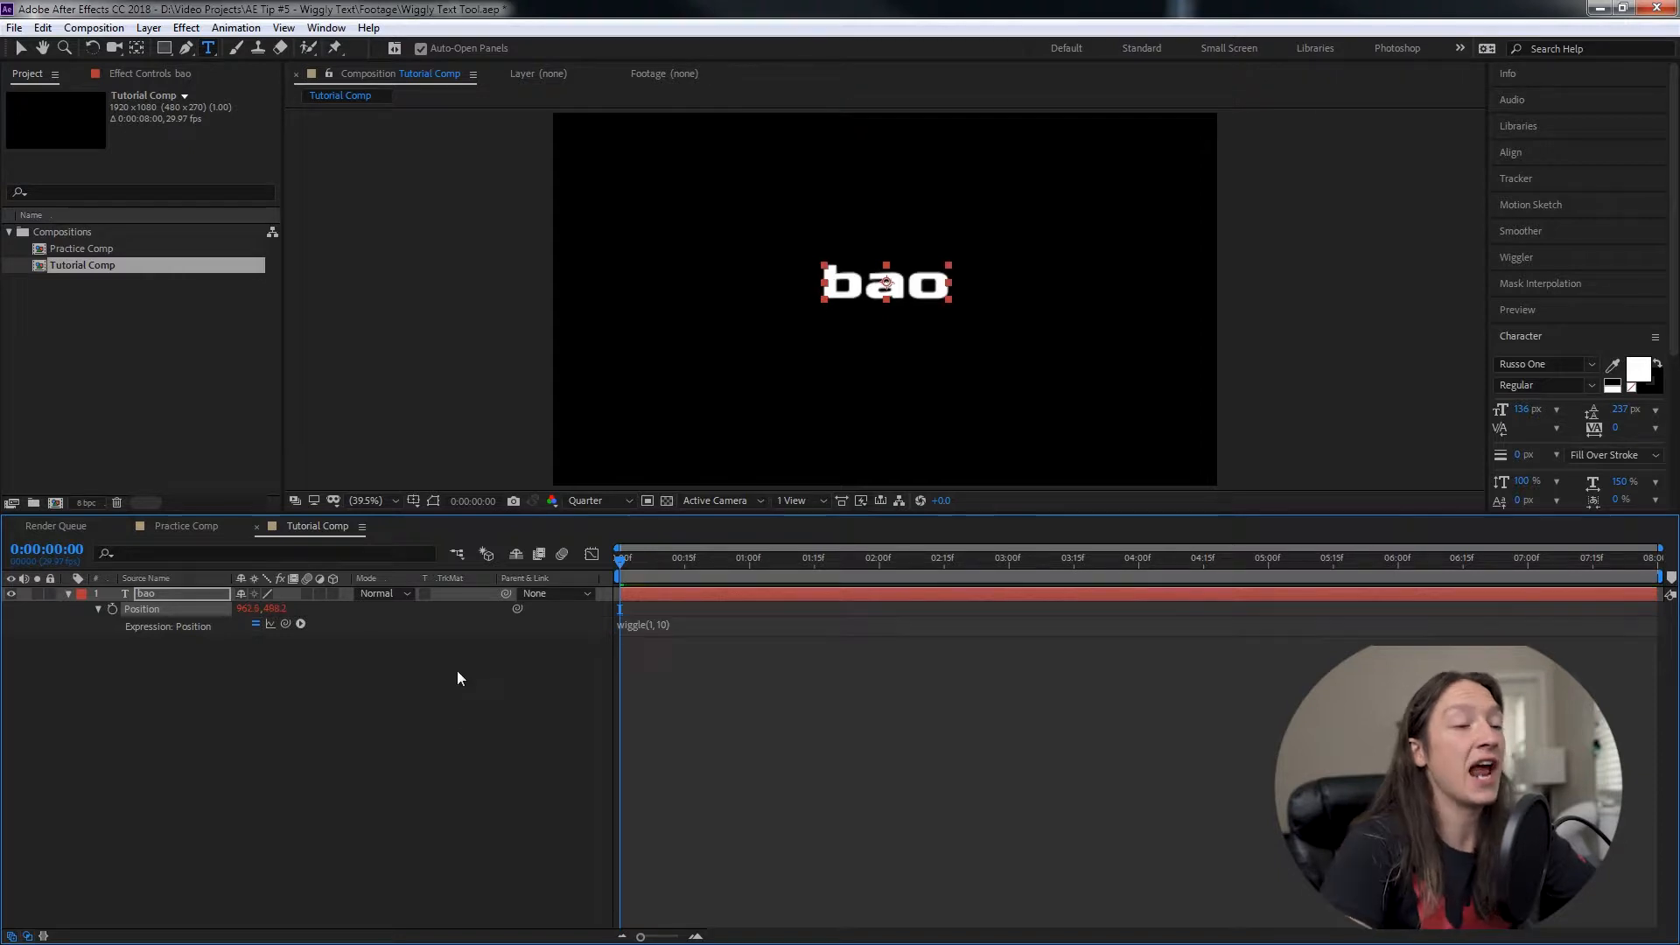
{"action": "key", "text": "space"}
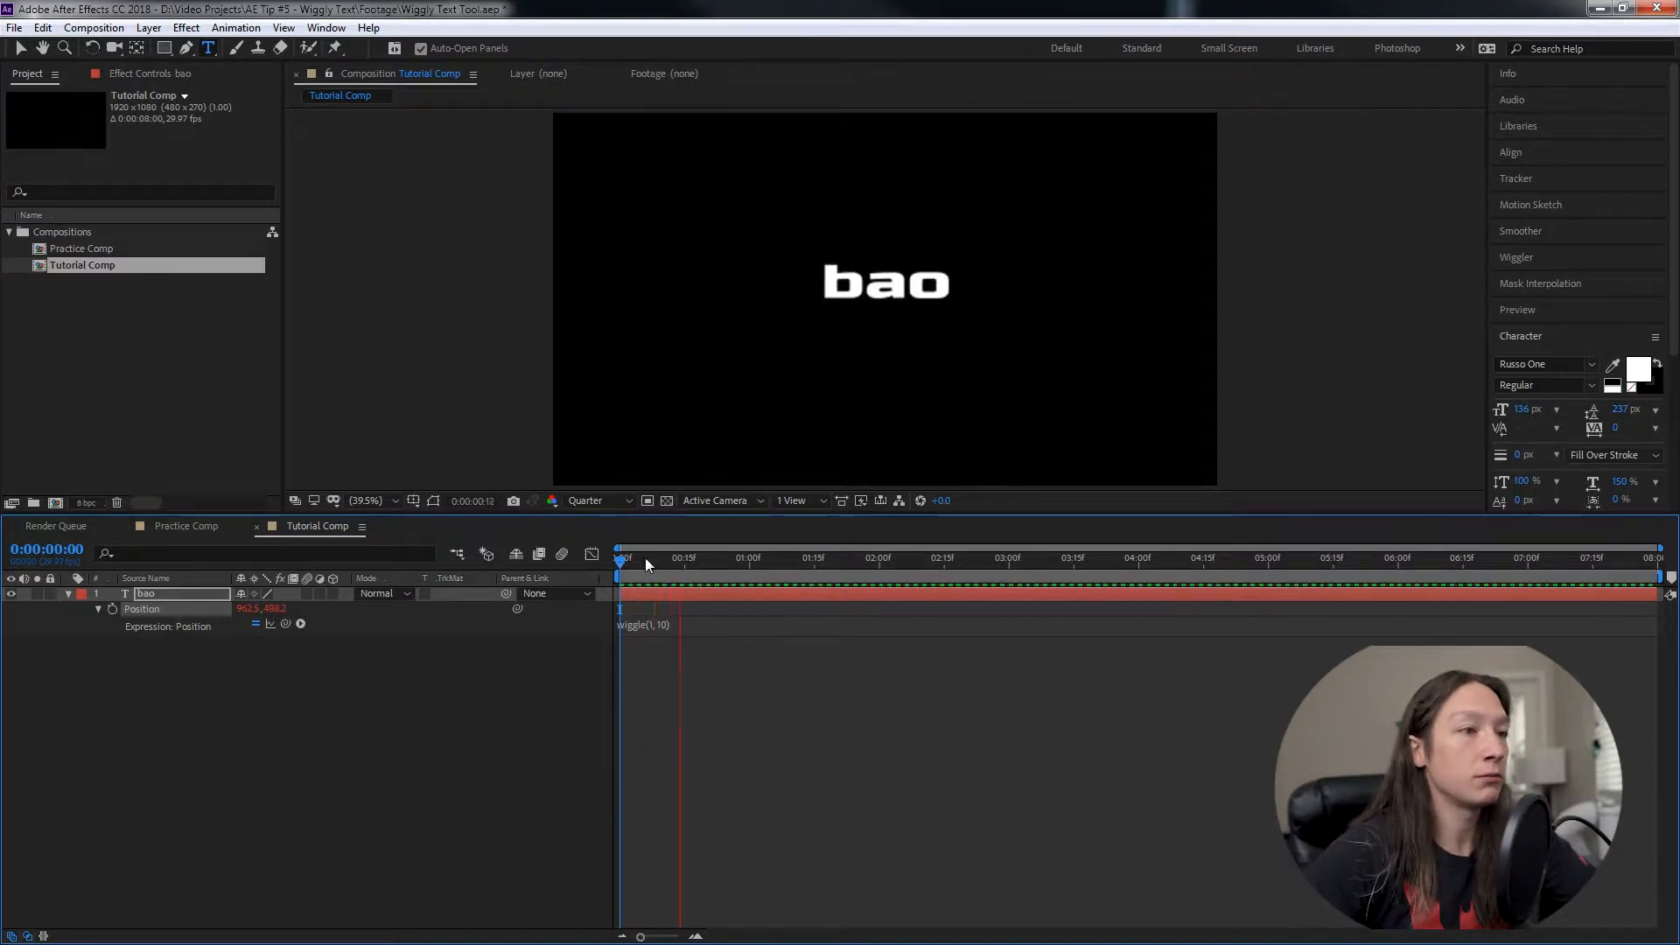
{"action": "key", "text": "space"}
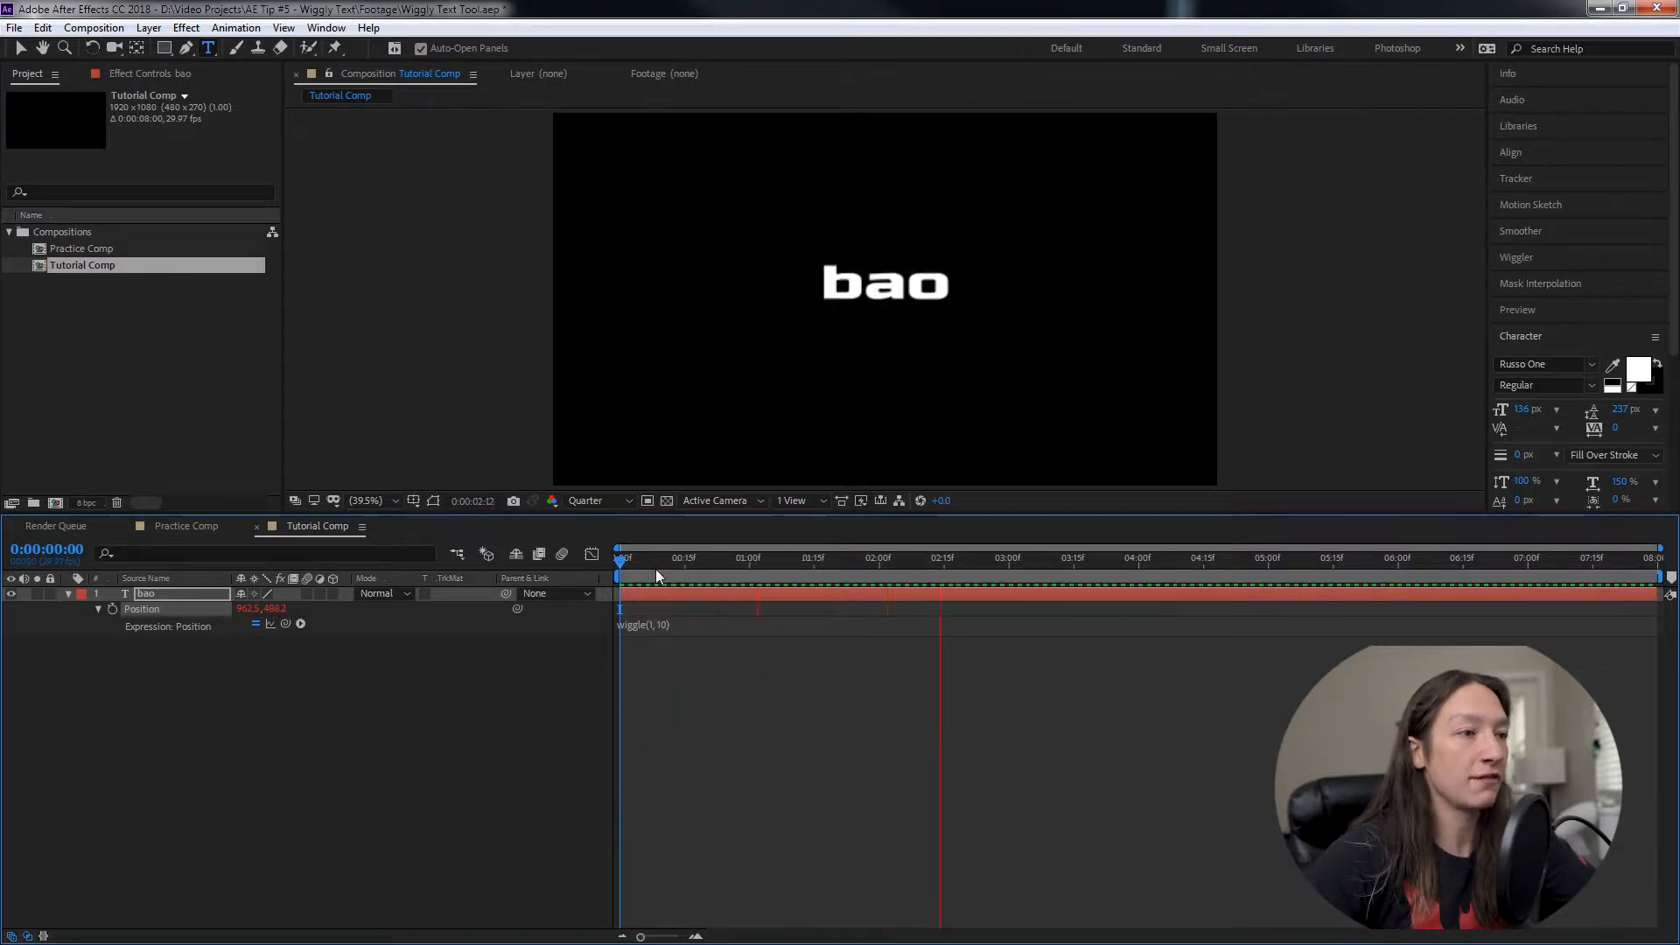
Change the bao layer's Position expression to wiggle(1,100) and preview the stronger motion.
{"action": "left_click", "coordinate": [653, 624]}
{"action": "type", "text": "0"}
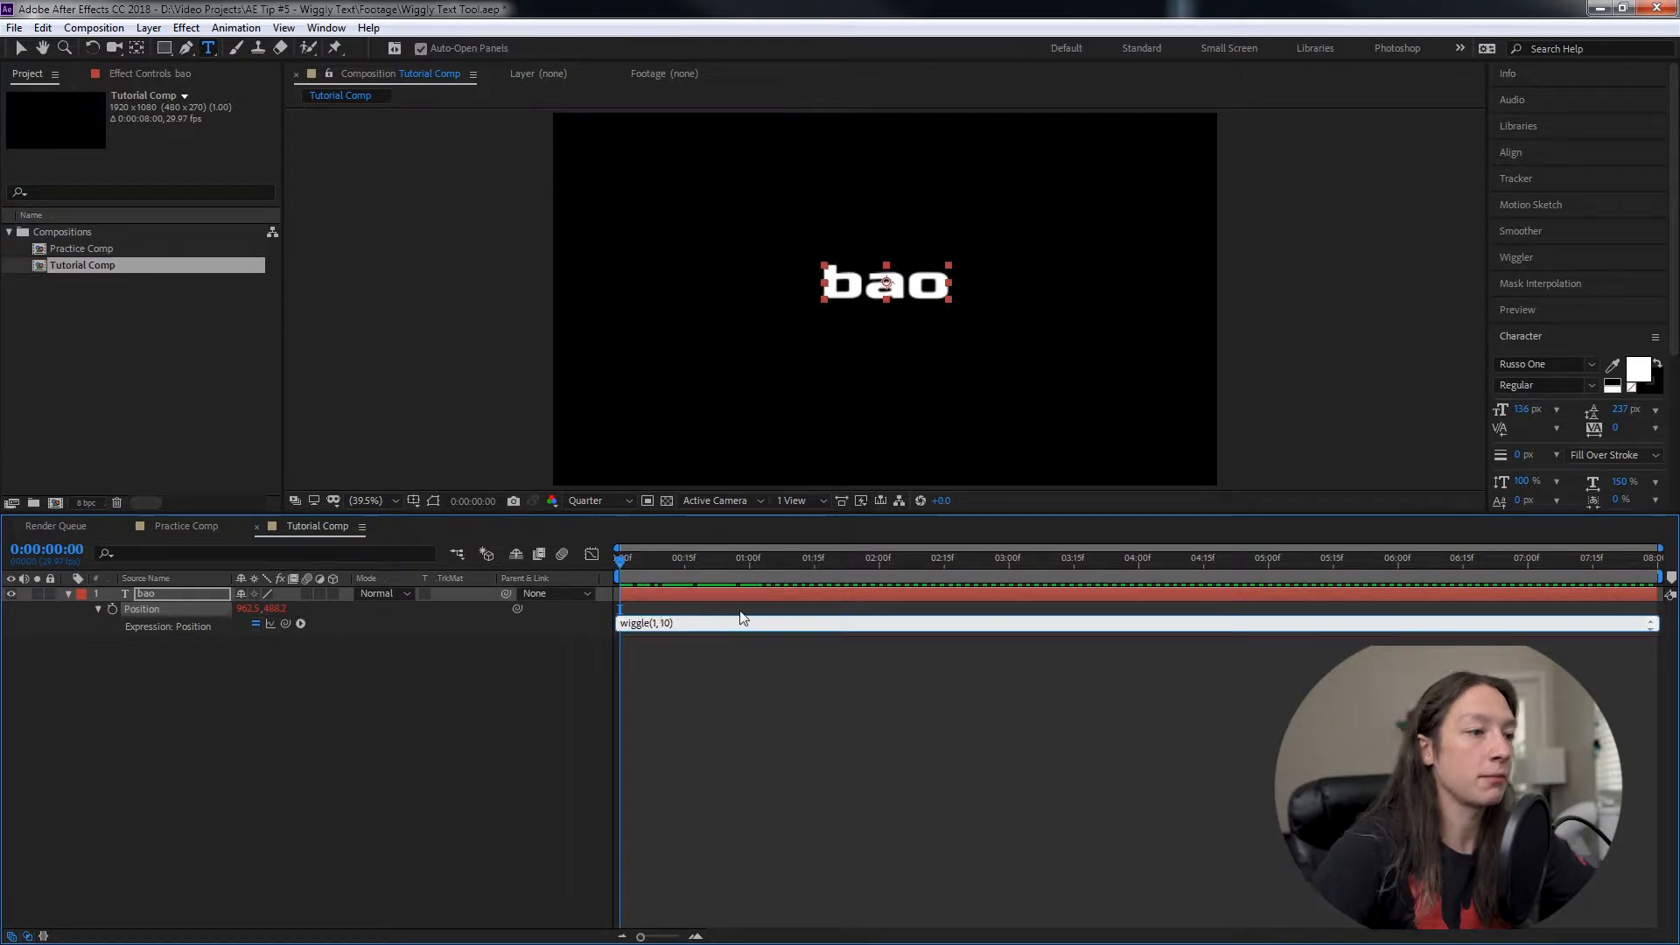
{"action": "key", "text": "KP_Enter"}
{"action": "key", "text": "space"}
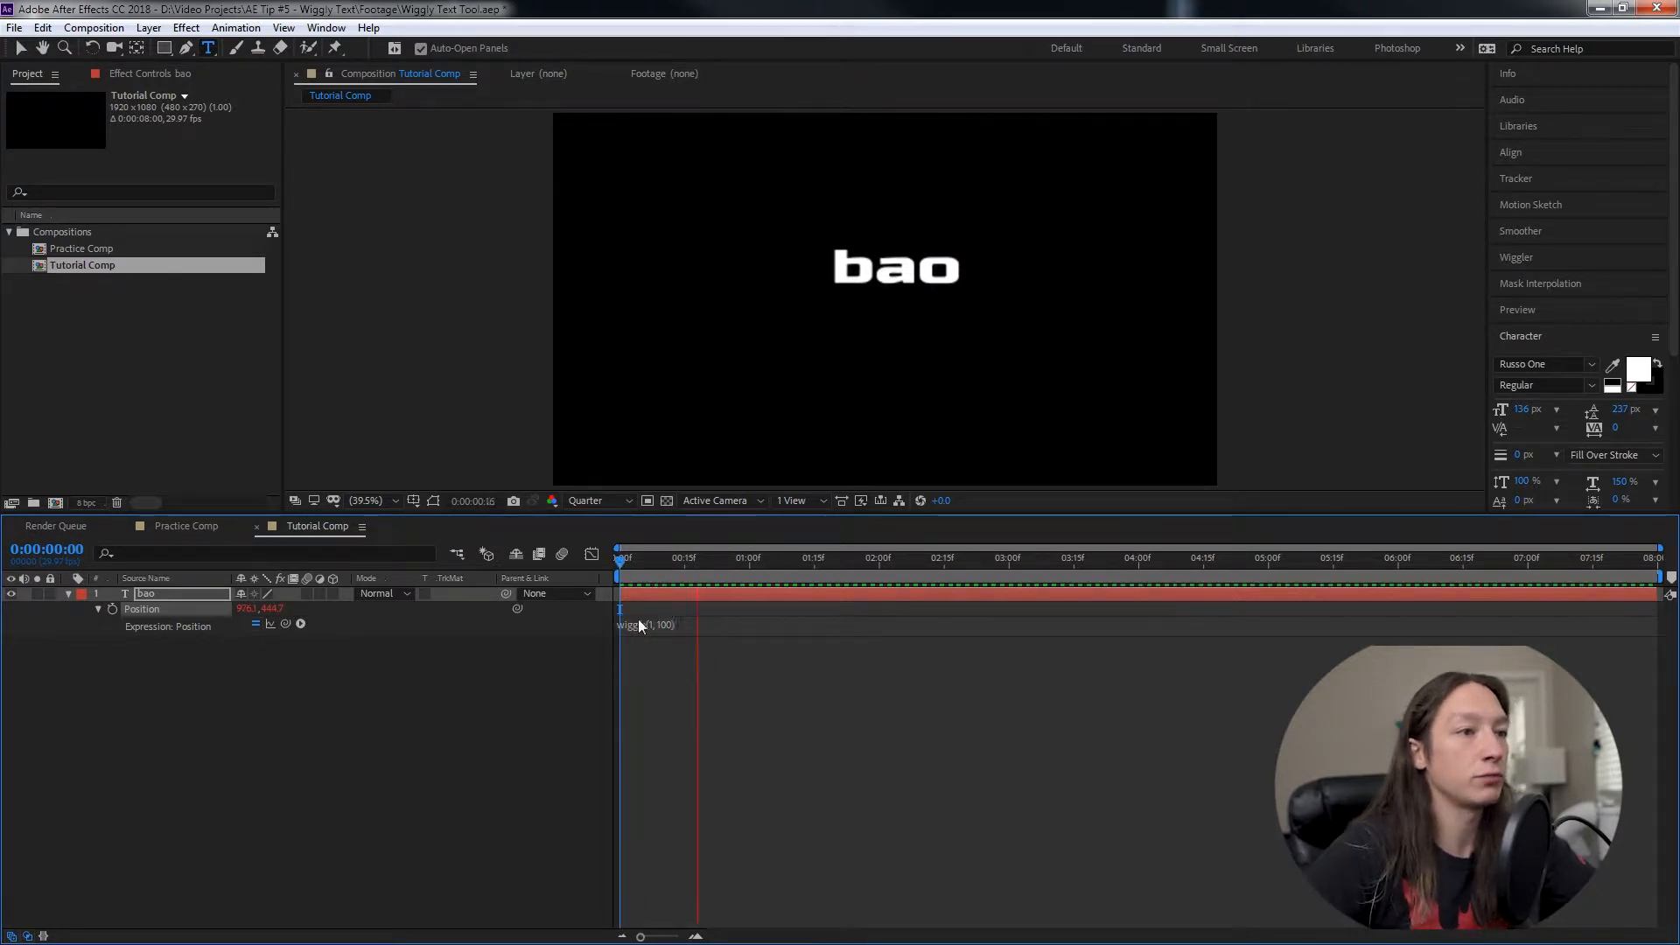
Change the bao layer's Position expression to wiggle(50,100) and scrub through the first frames.
{"action": "left_click", "coordinate": [654, 624]}
{"action": "left_click", "coordinate": [655, 624]}
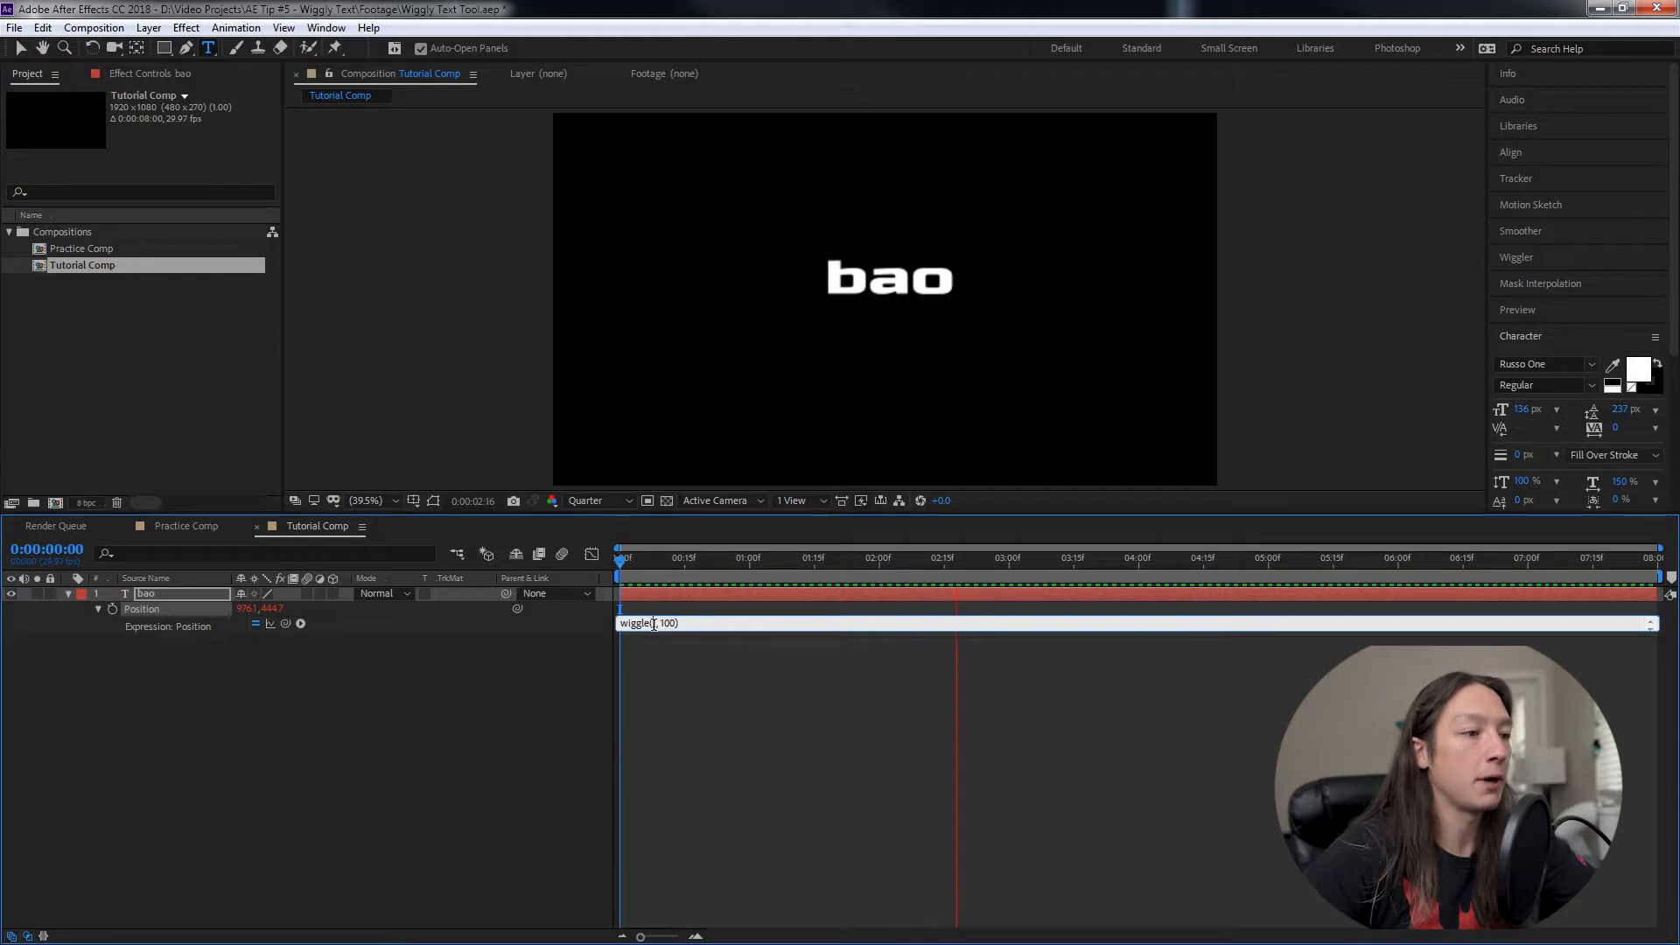
{"action": "key", "text": "BackSpace"}
{"action": "type", "text": "50"}
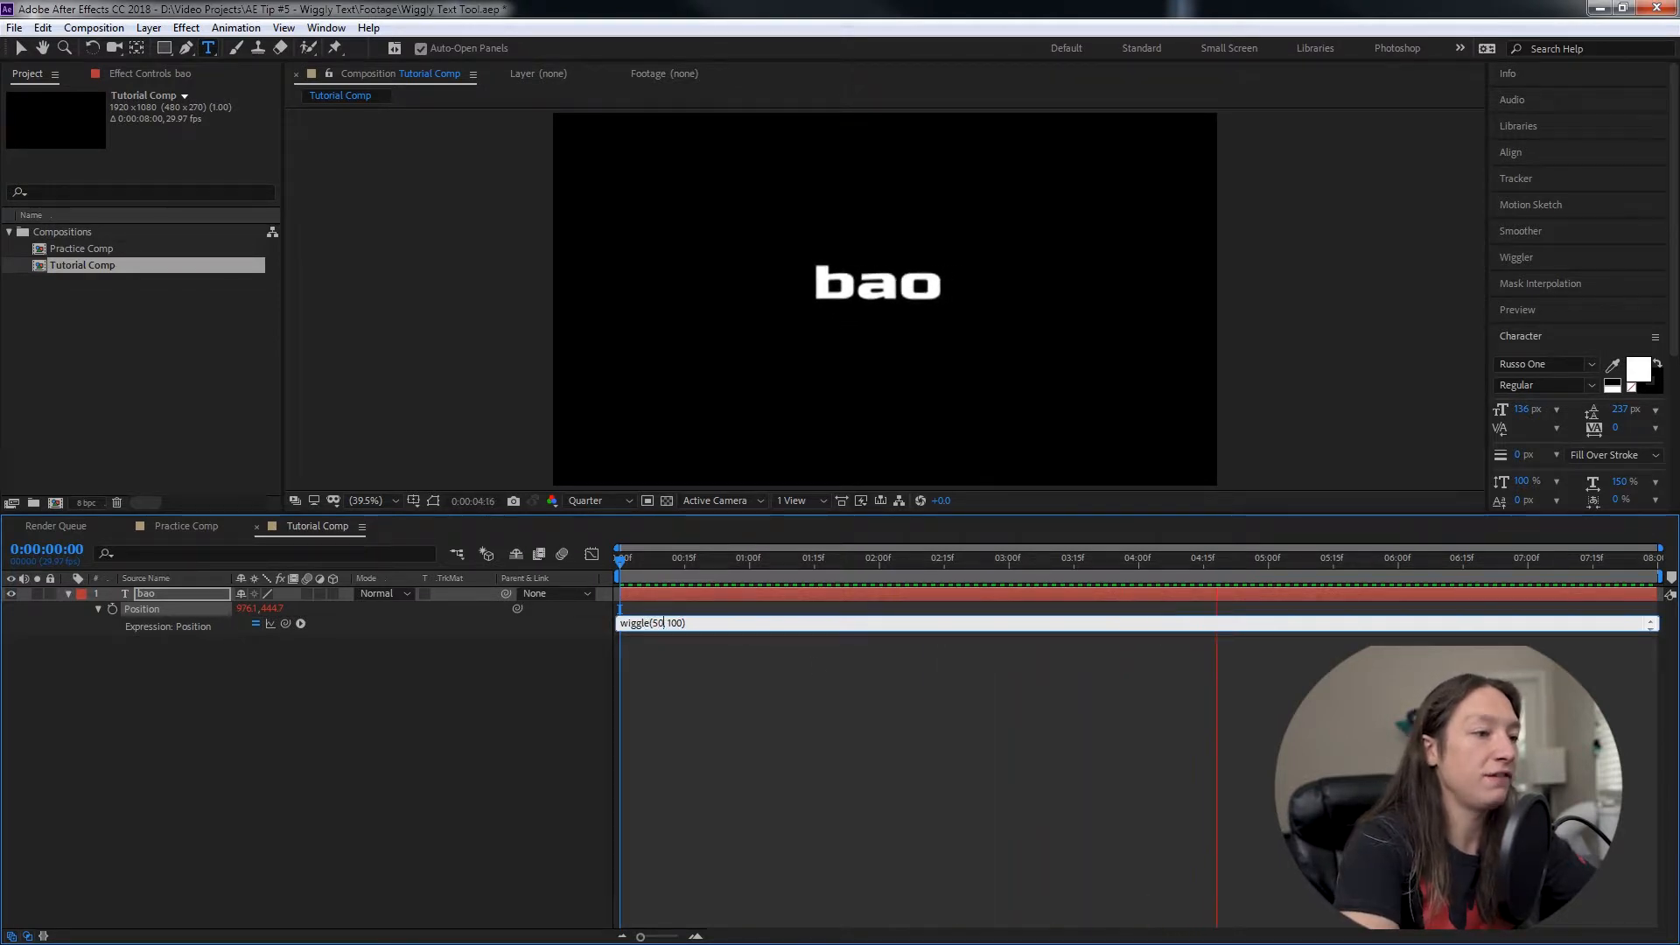
{"action": "key", "text": "KP_Enter"}
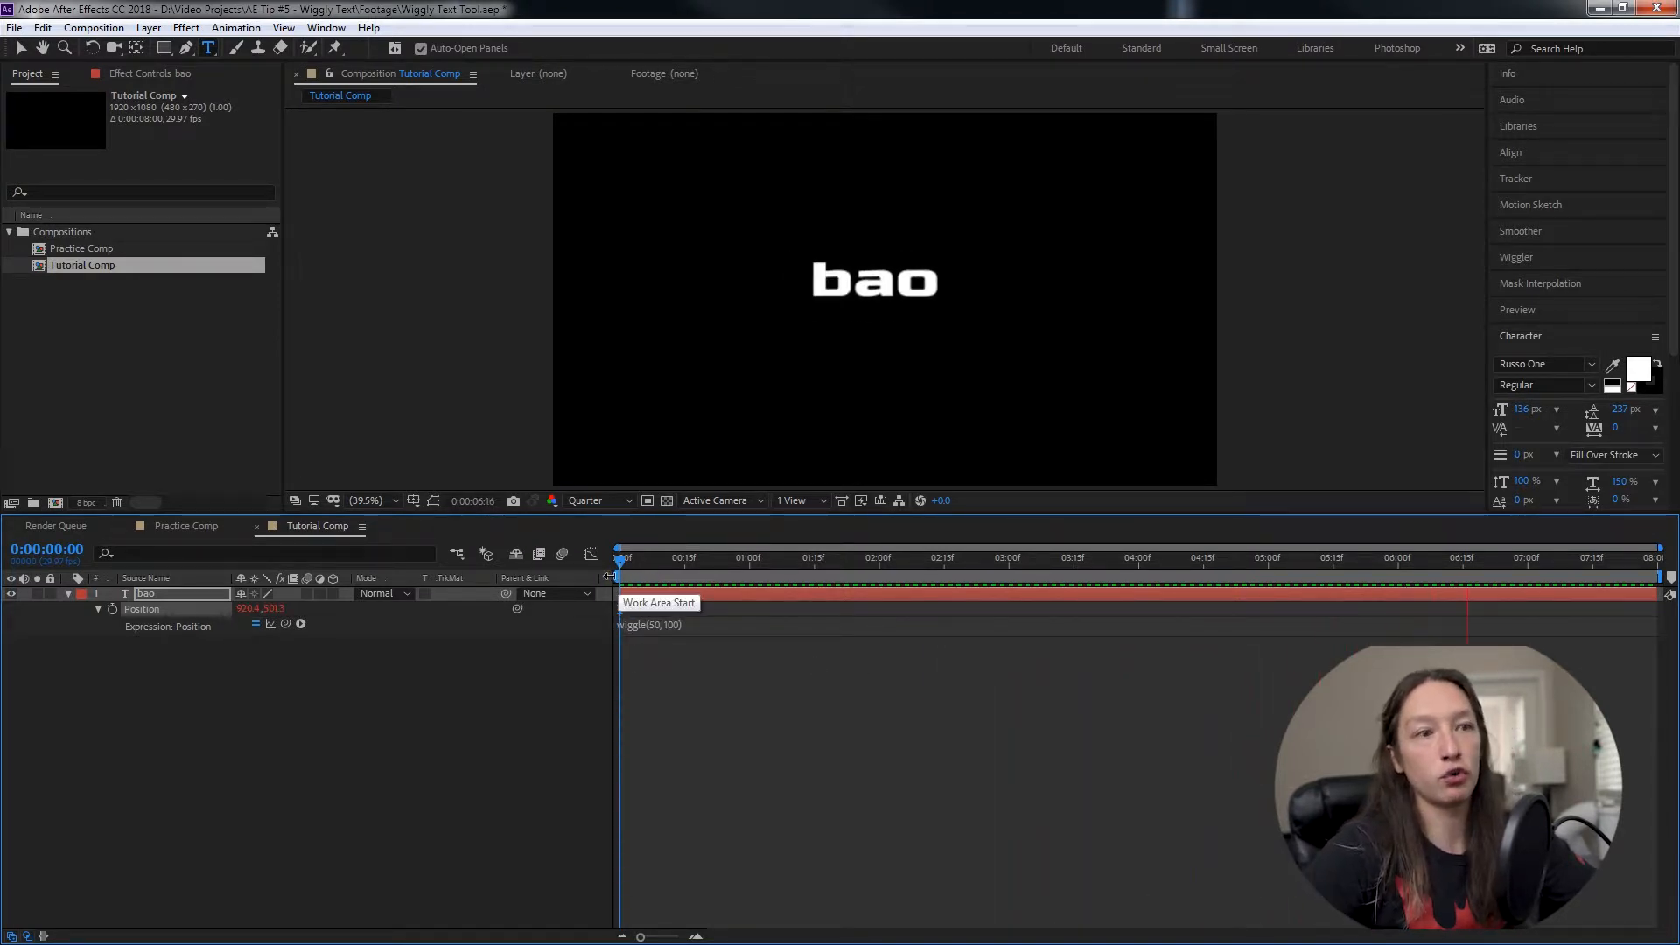
{"action": "left_click_drag", "start_coordinate": [641, 565], "coordinate": [606, 566]}
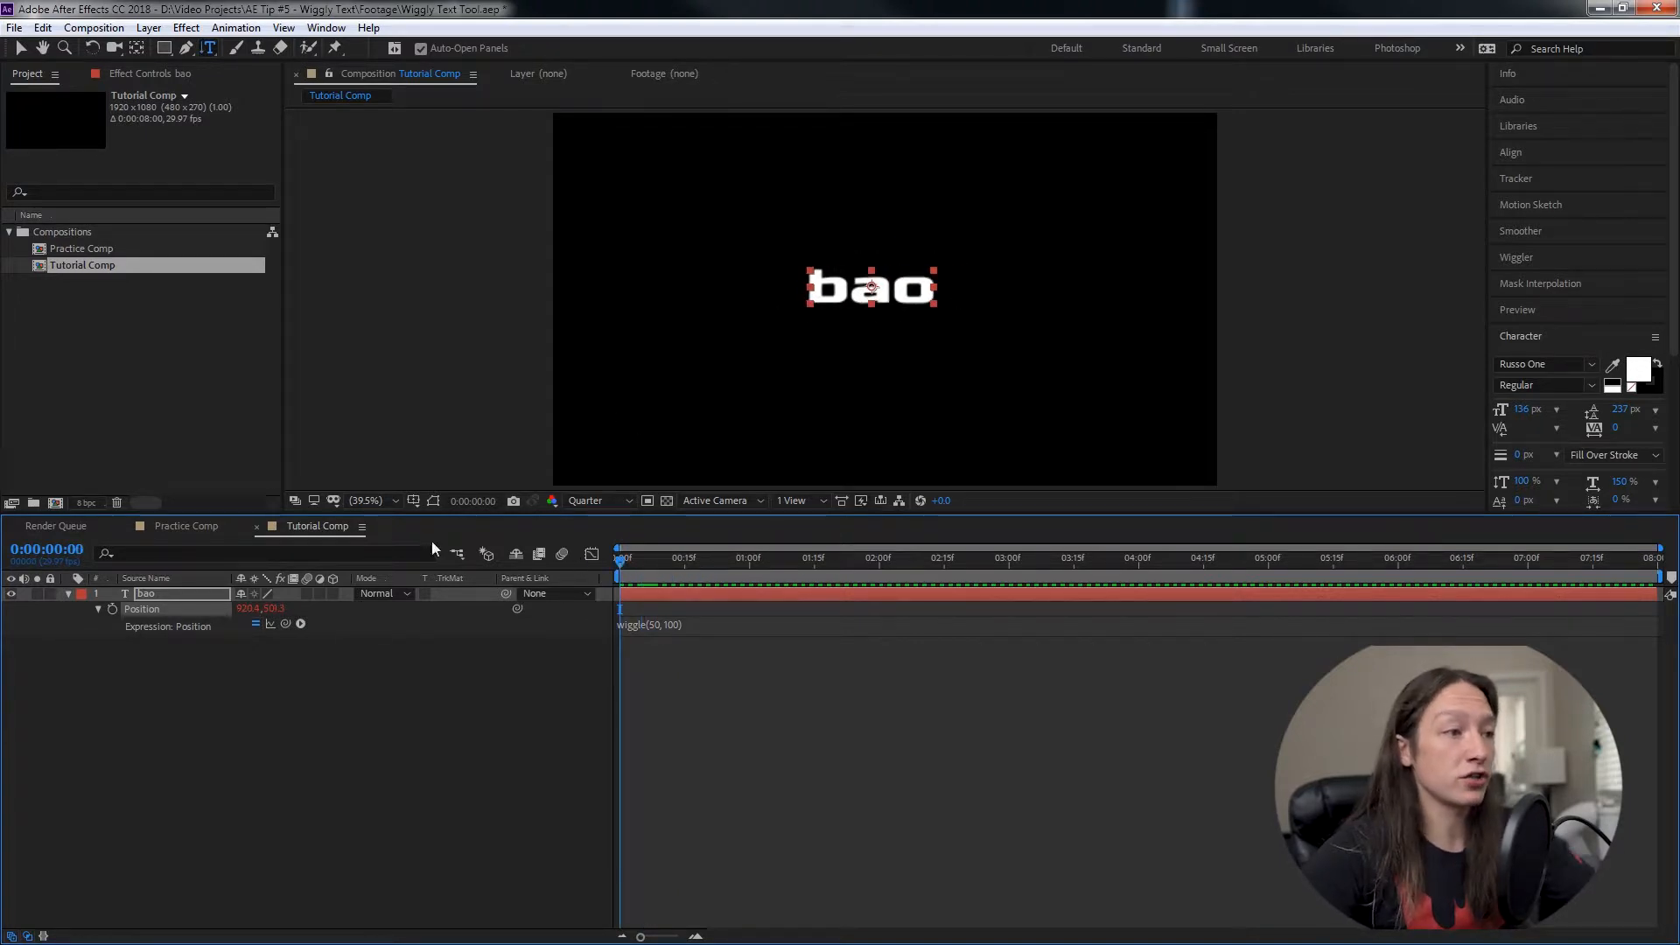
Duplicate the bao text layer three times and change the topmost copy's text to "b".
{"action": "key", "text": "ctrl+d"}
{"action": "key", "text": "ctrl+d"}
{"action": "key", "text": "ctrl+d"}
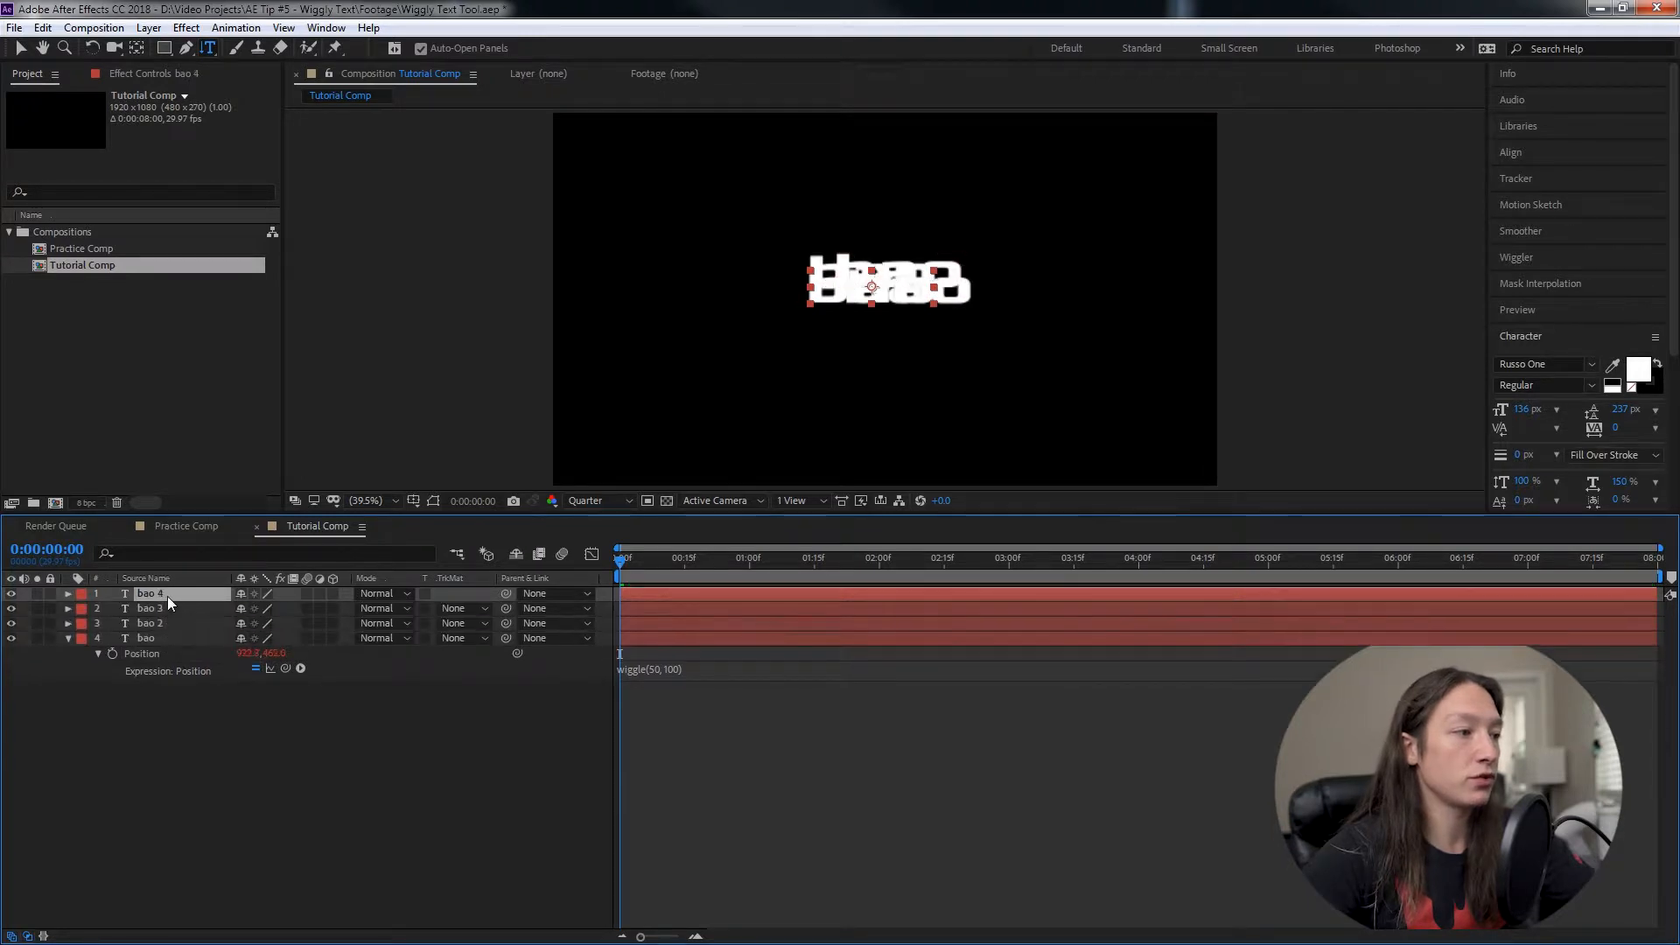
{"action": "left_click", "coordinate": [856, 285]}
{"action": "key", "text": "ctrl+a"}
{"action": "type", "text": "b"}
{"action": "key", "text": "Escape"}
Change the text of the second copy to "o" and of the third copy to "a".
{"action": "left_click", "coordinate": [165, 608]}
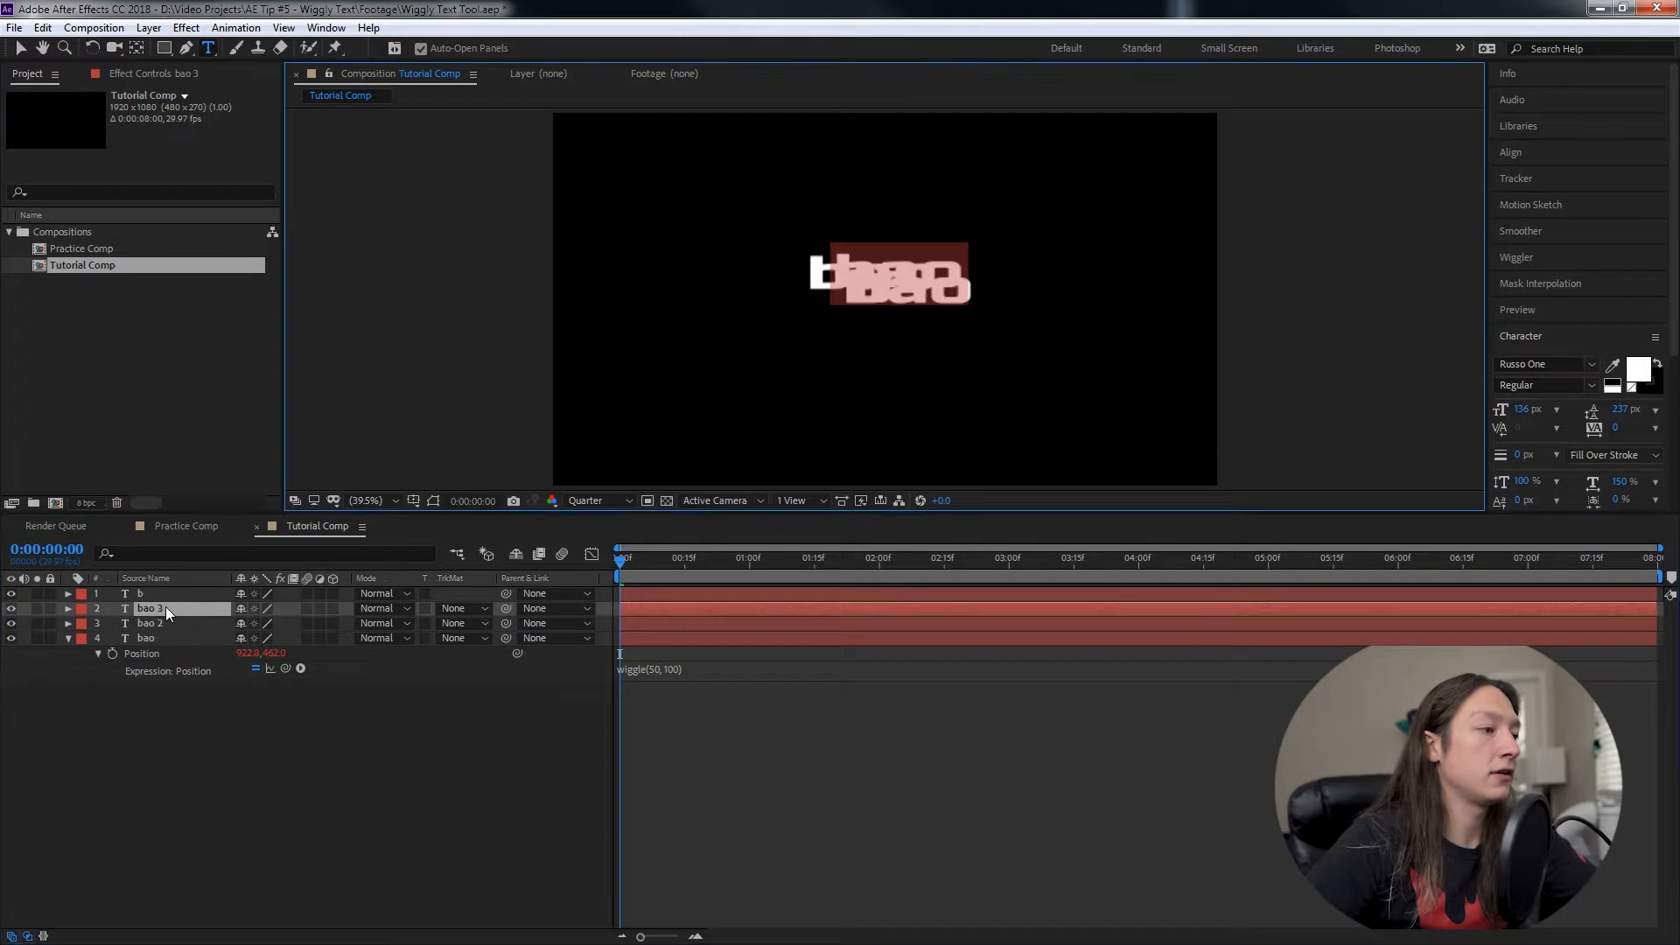
{"action": "type", "text": "o"}
{"action": "key", "text": "Escape"}
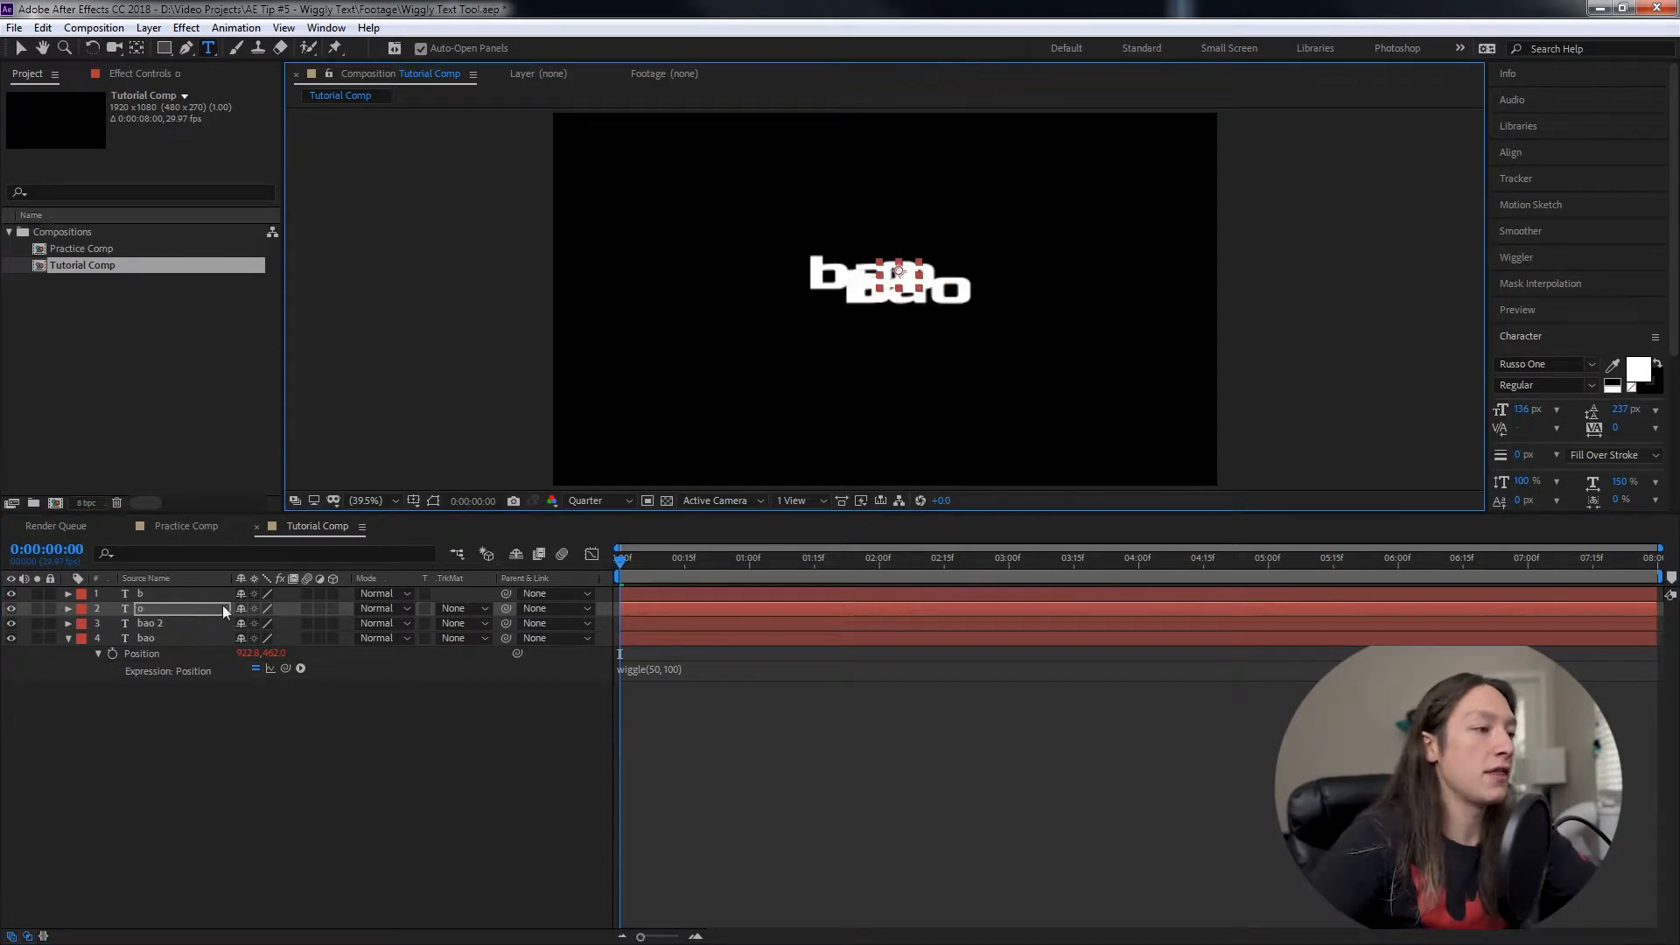
{"action": "left_click", "coordinate": [171, 623]}
{"action": "key", "text": "ctrl+a"}
{"action": "type", "text": "a"}
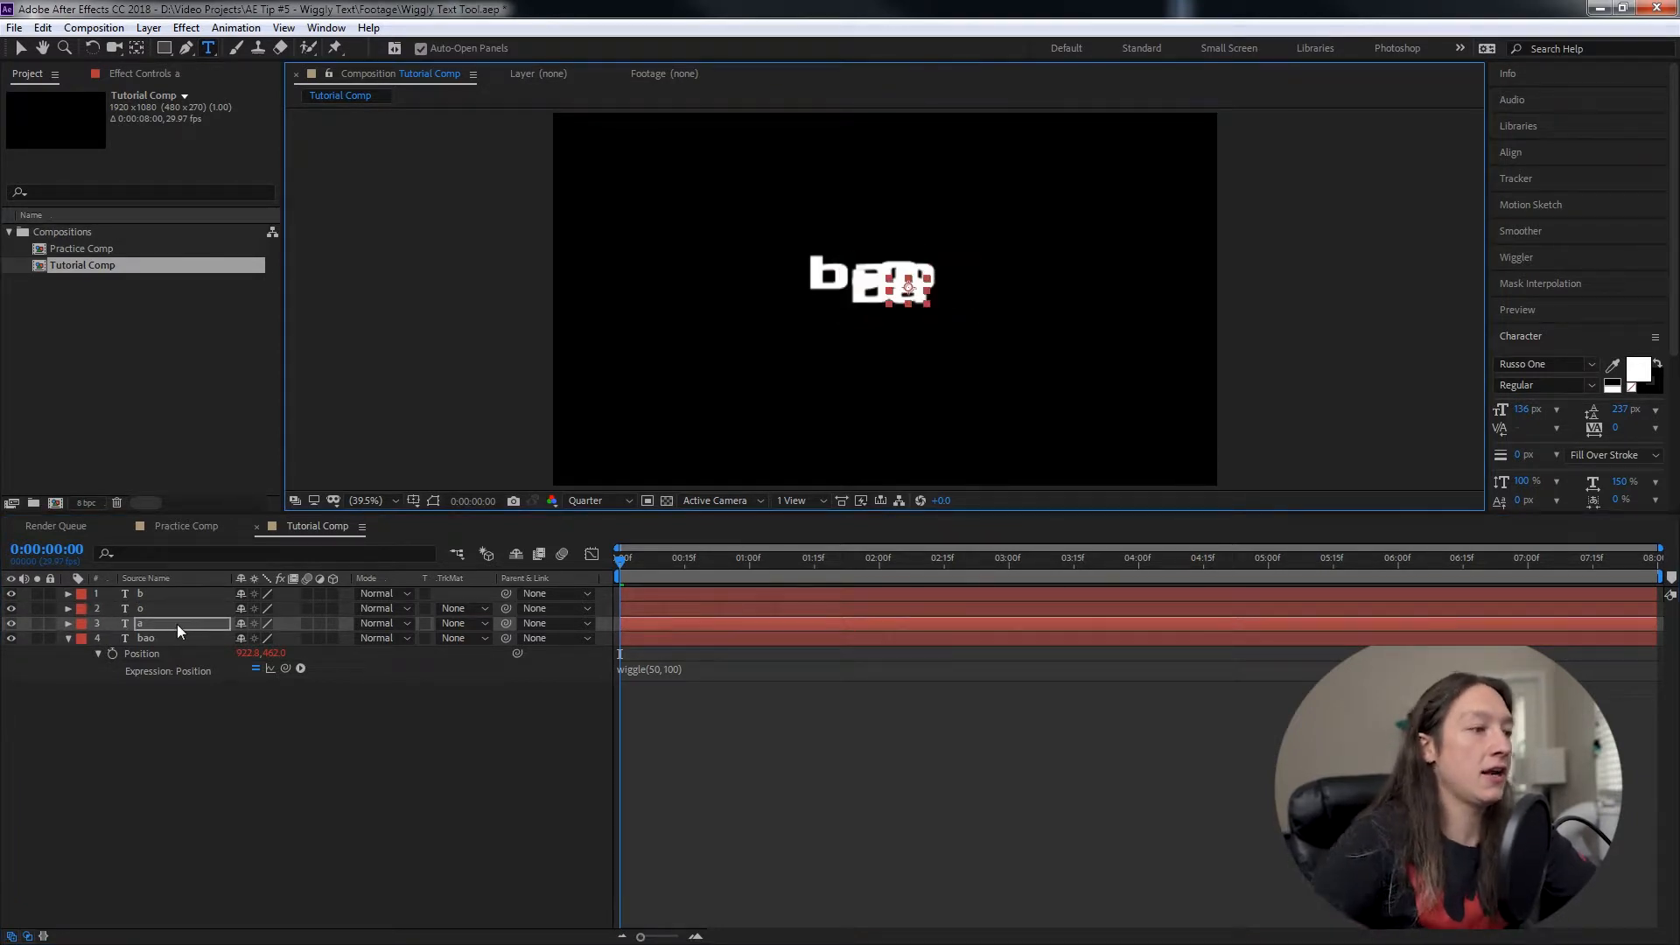
Hide the original bao layer and scrub the timeline to view the separately wiggling letters.
{"action": "left_click", "coordinate": [146, 644]}
{"action": "left_click", "coordinate": [12, 638]}
{"action": "left_click_drag", "start_coordinate": [621, 558], "coordinate": [569, 536]}
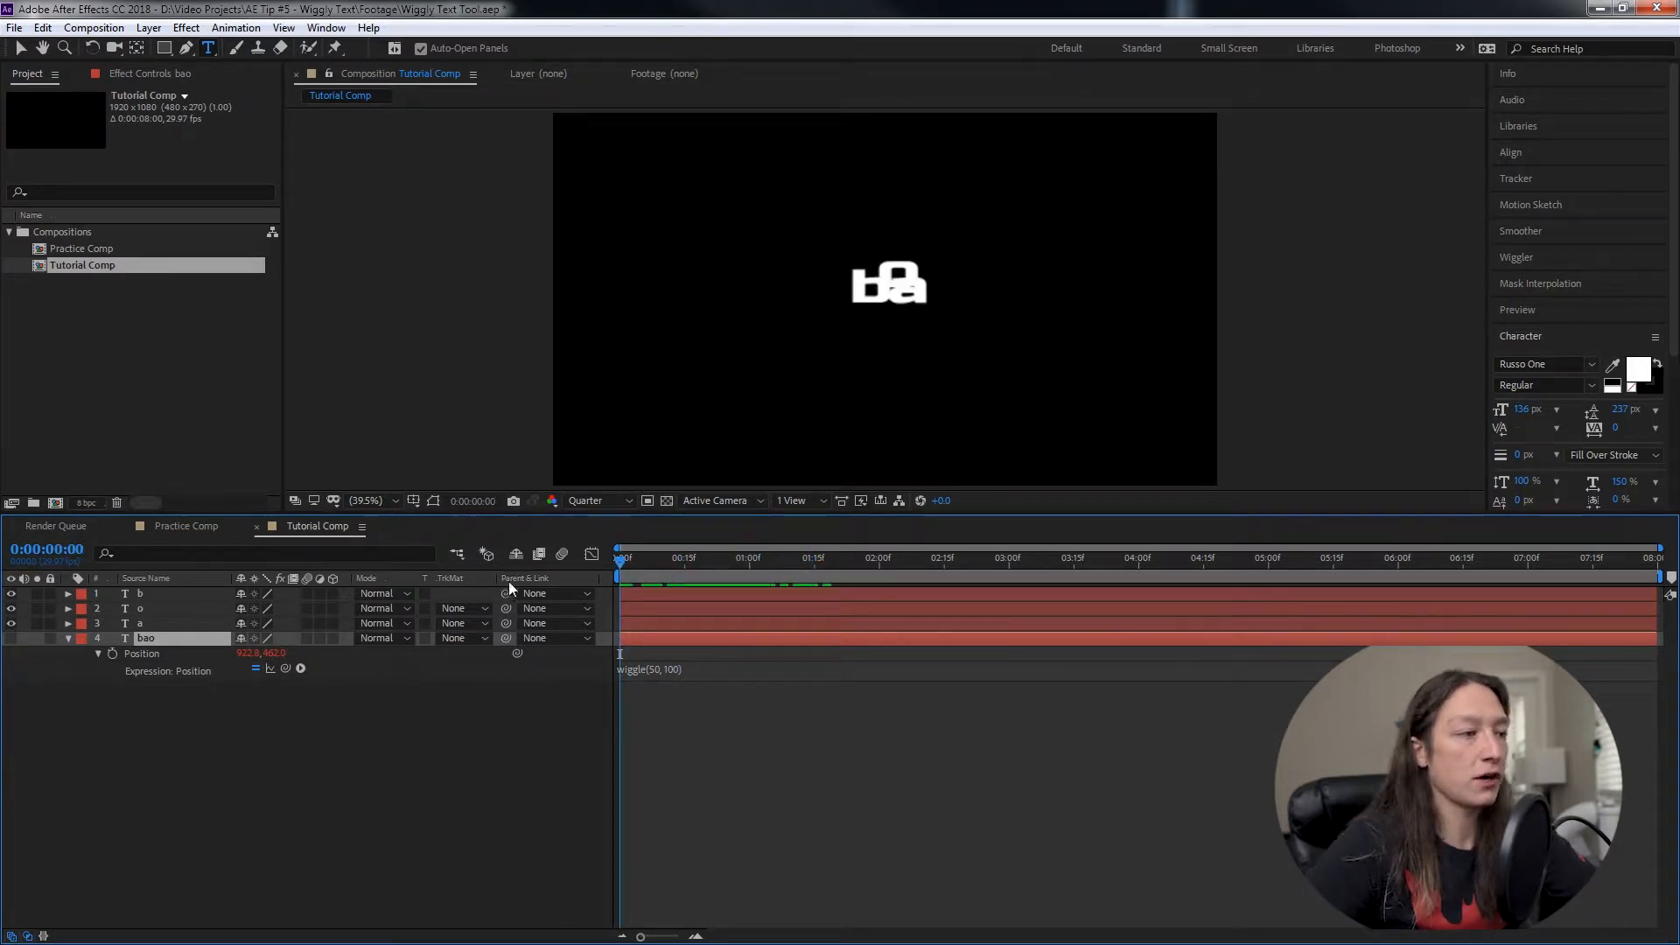
Delete the three single-letter text layers b, o and a.
{"action": "left_click", "coordinate": [170, 624]}
{"action": "left_click", "coordinate": [172, 591]}
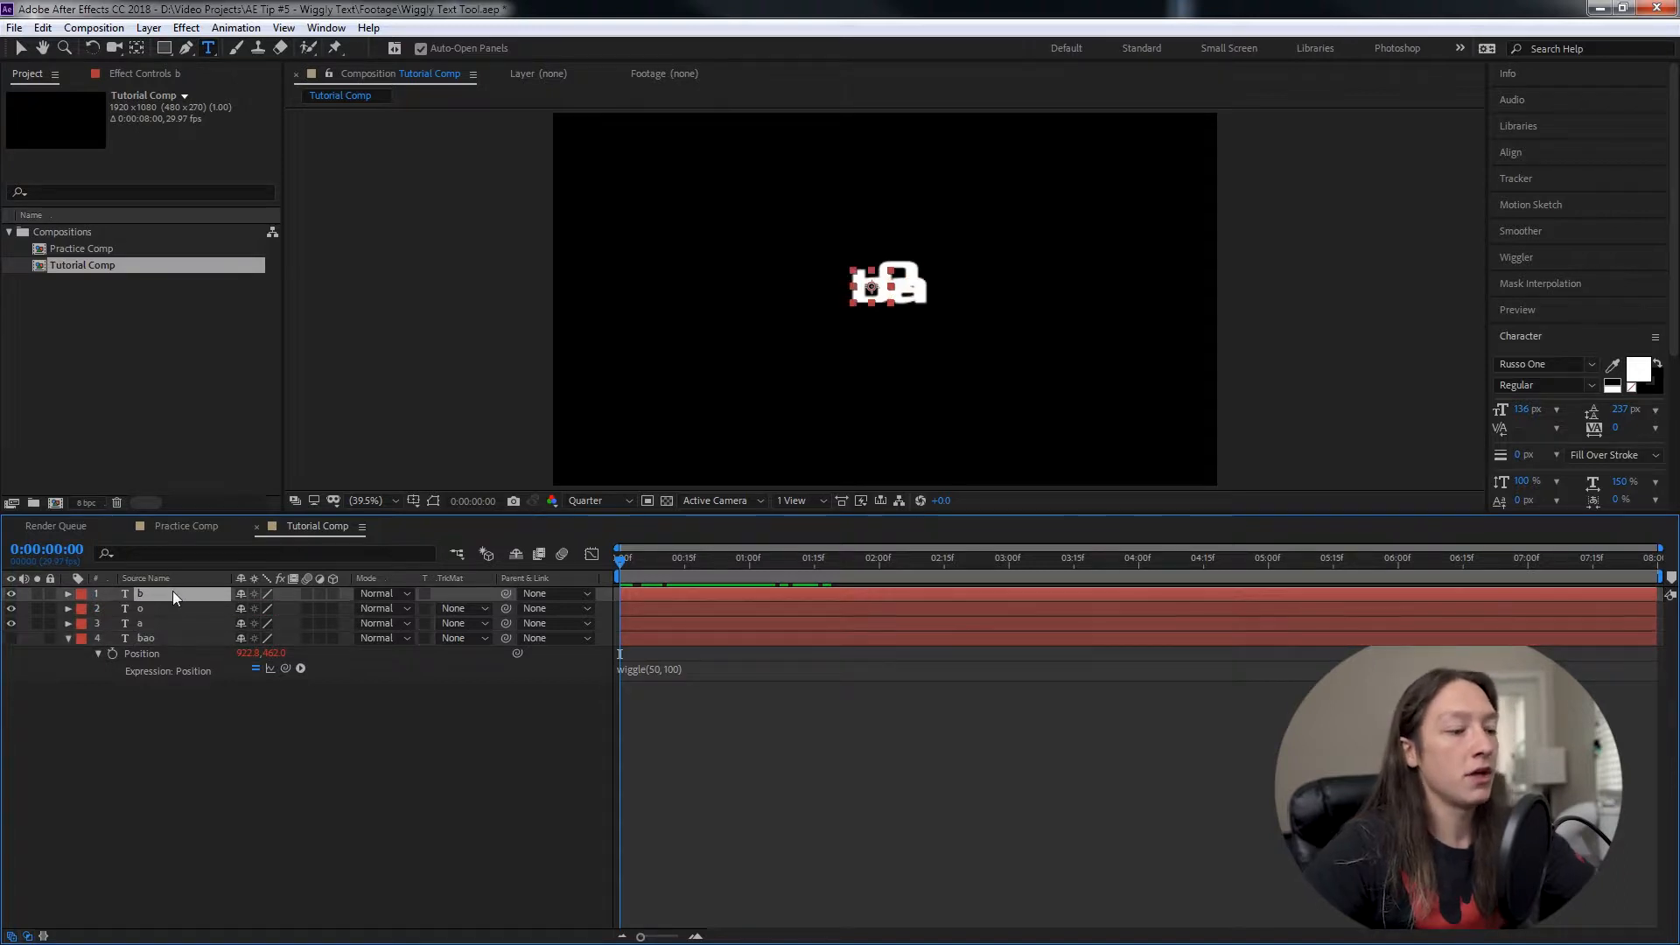
{"action": "left_click", "coordinate": [138, 623], "text": "shift"}
{"action": "key", "text": "Delete"}
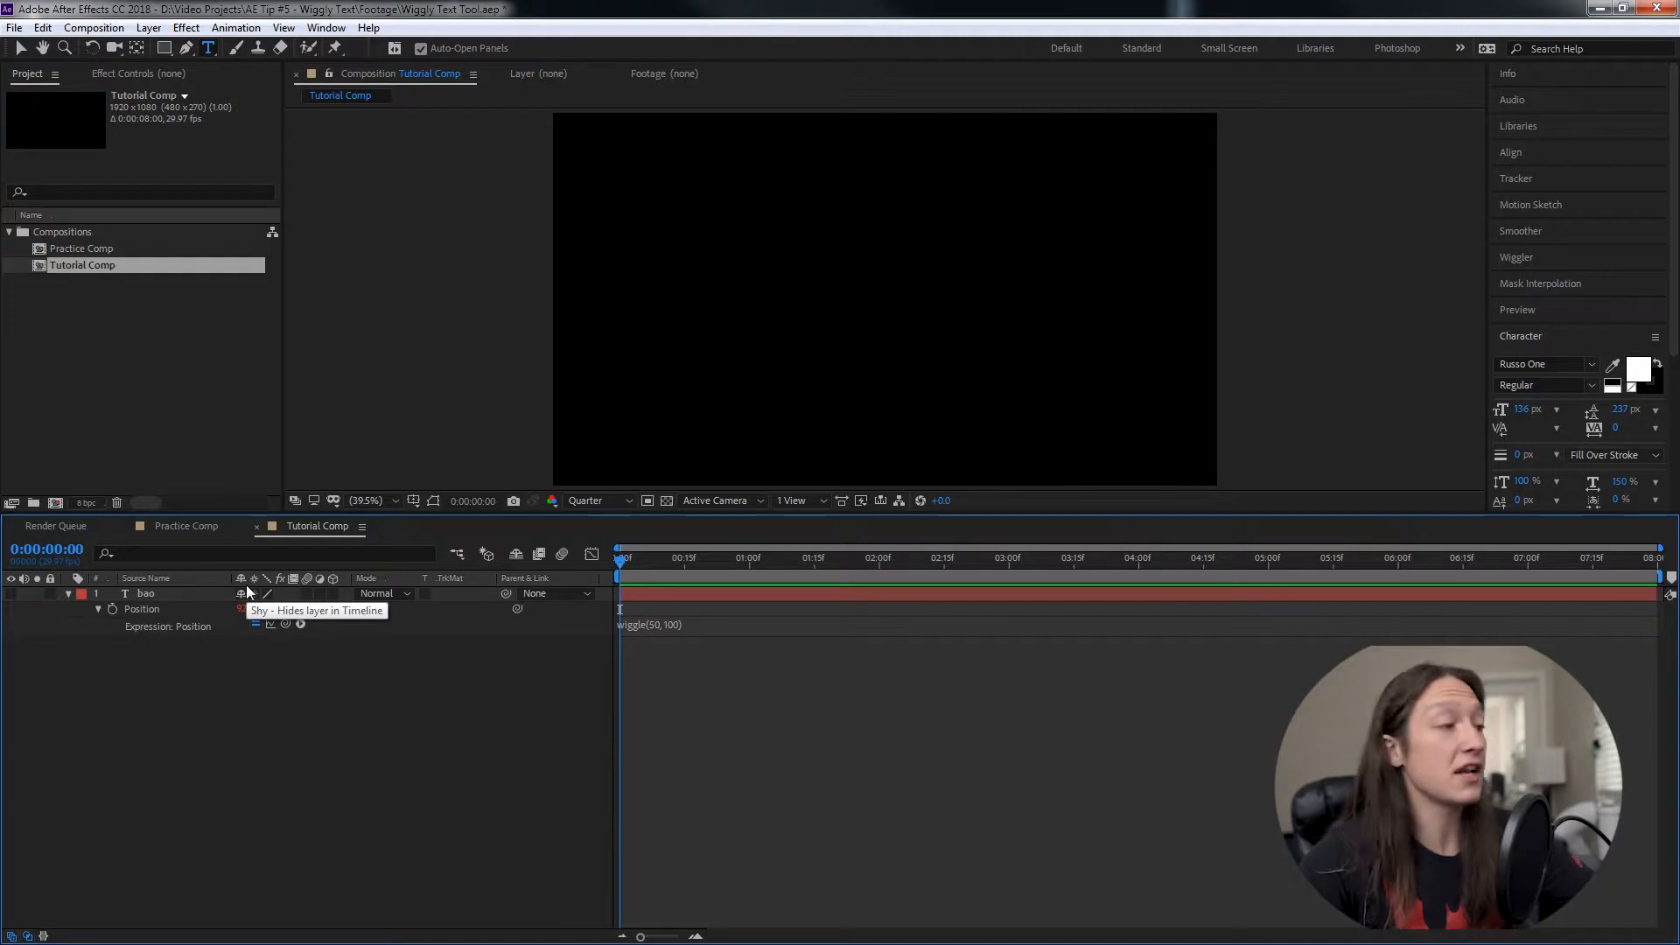
Unhide the bao layer, remove its Position expression and delete the layer from Tutorial Comp.
{"action": "left_click", "coordinate": [11, 594]}
{"action": "left_click", "coordinate": [68, 593]}
{"action": "left_click", "coordinate": [67, 593]}
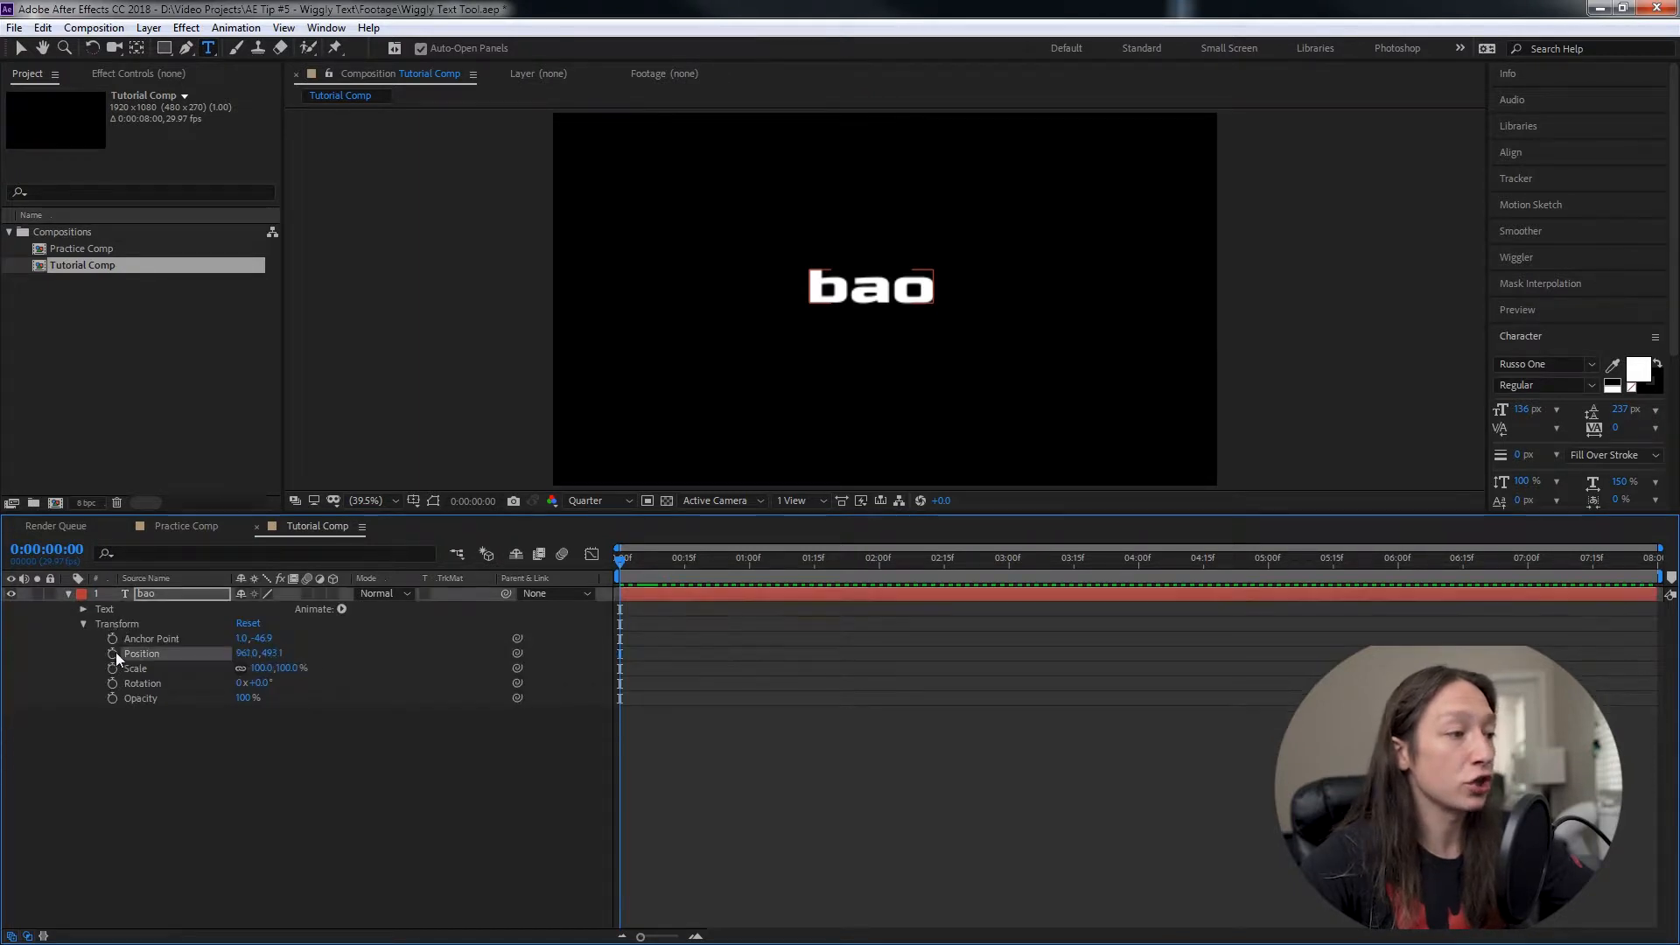
{"action": "left_click", "coordinate": [114, 653], "text": "alt"}
{"action": "left_click", "coordinate": [240, 726]}
{"action": "left_click", "coordinate": [149, 596]}
{"action": "key", "text": "Delete"}
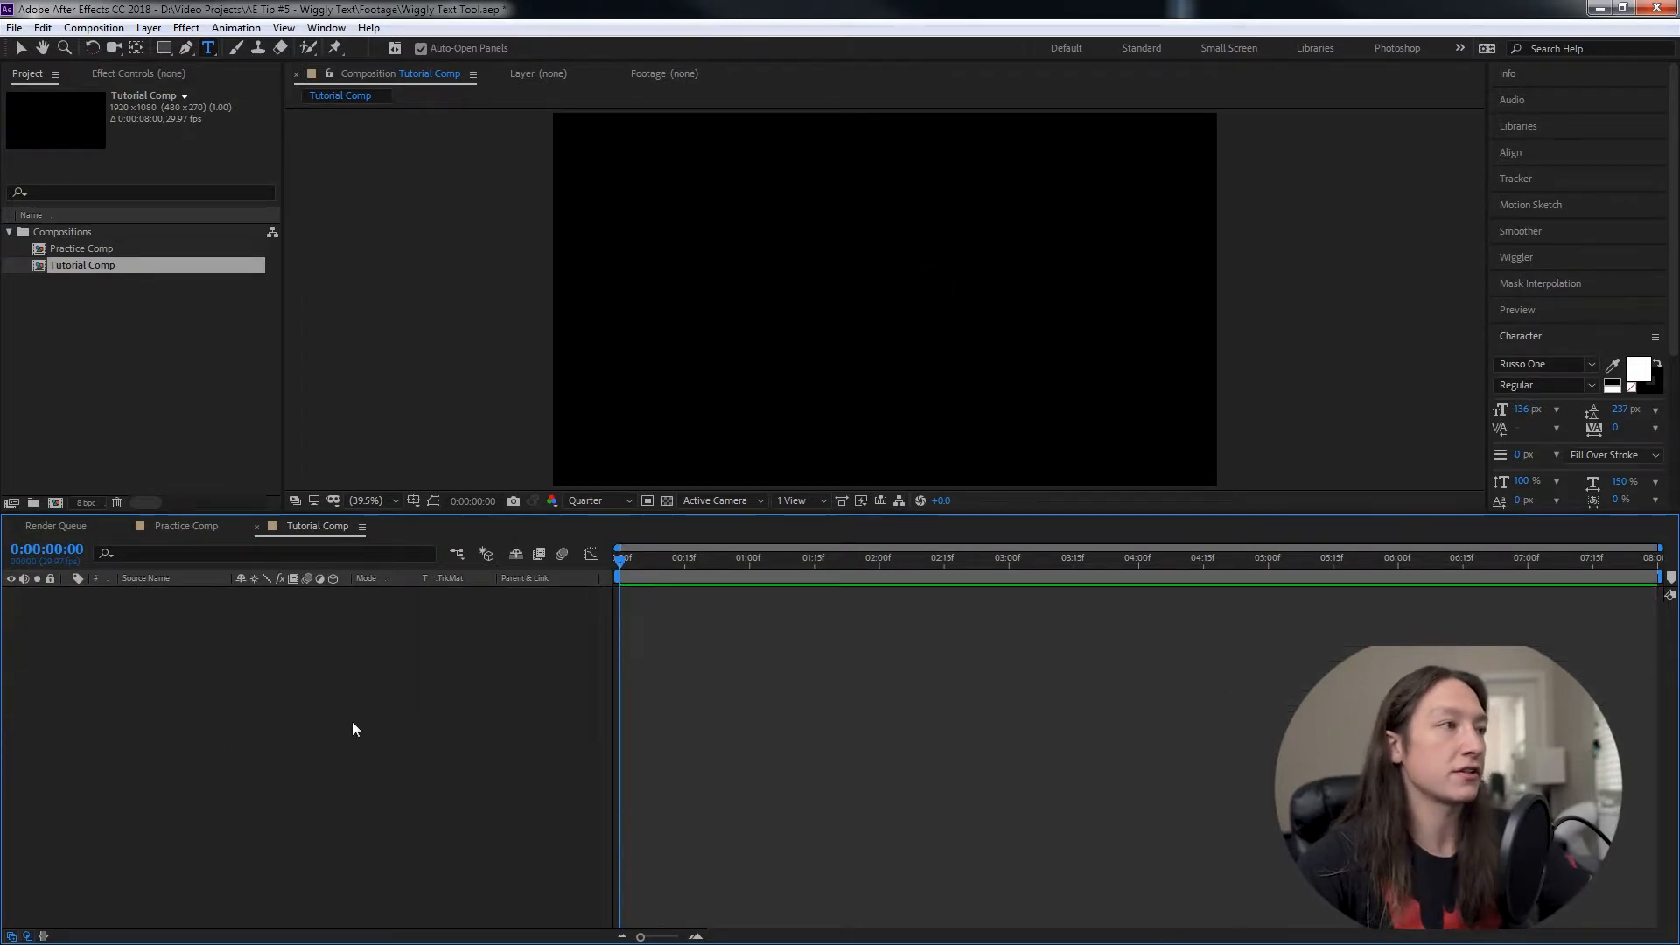
Add a new text layer reading "rogue" in the middle of the composition.
{"action": "double_click", "coordinate": [208, 49]}
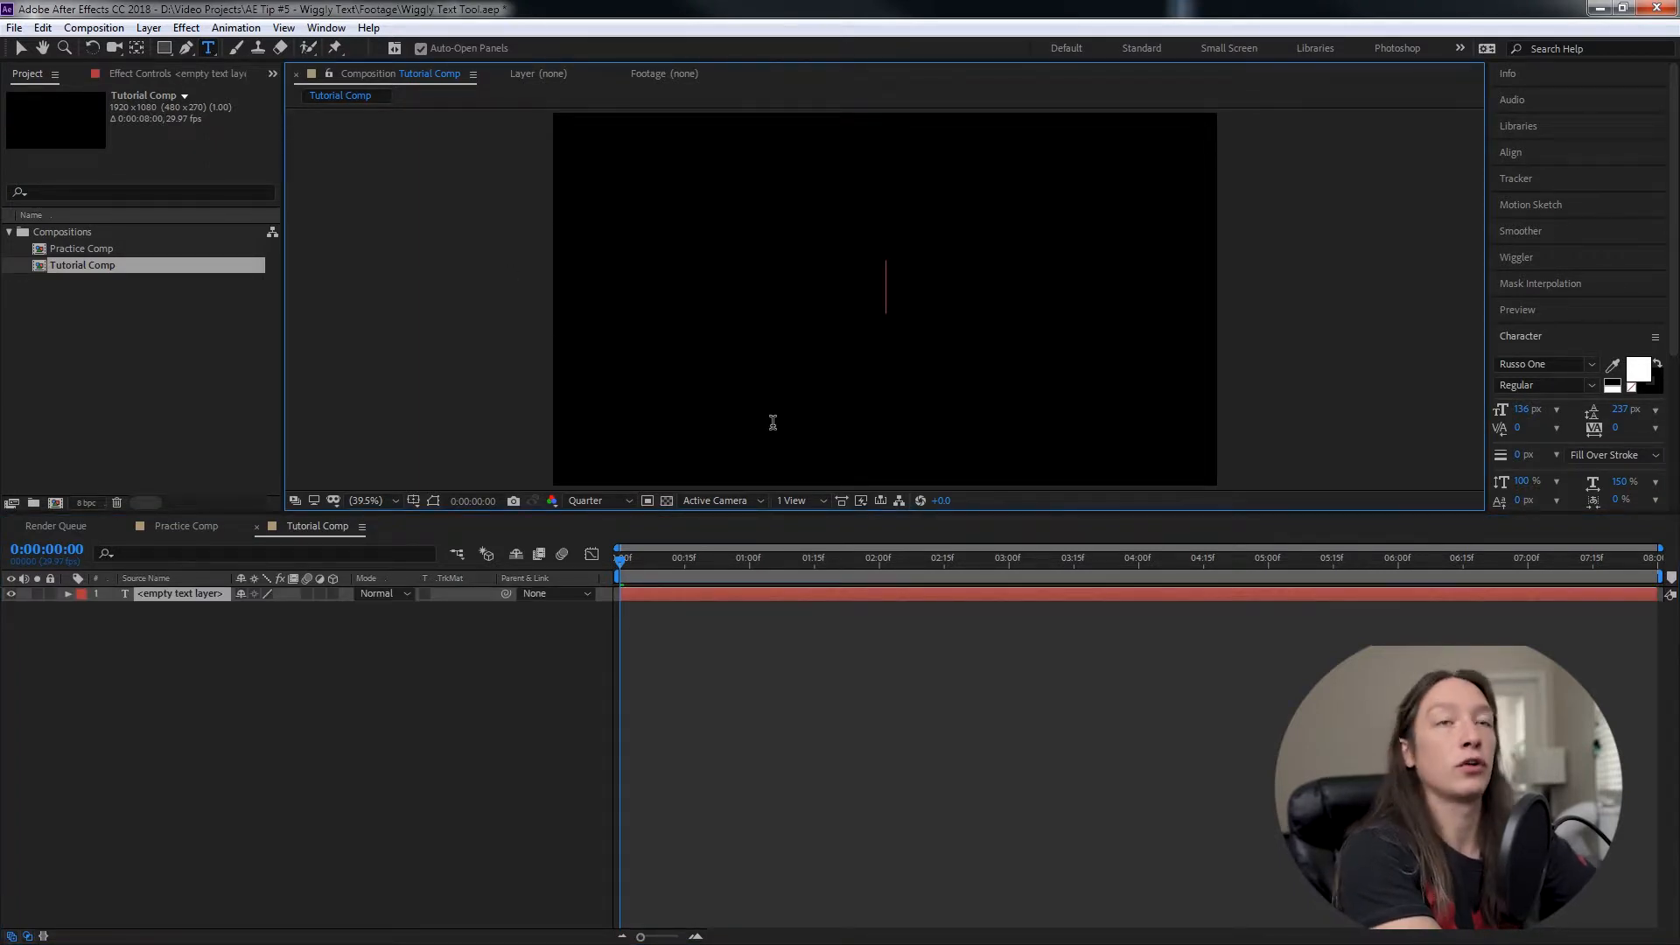
{"action": "type", "text": "rogue"}
{"action": "key", "text": "KP_Enter"}
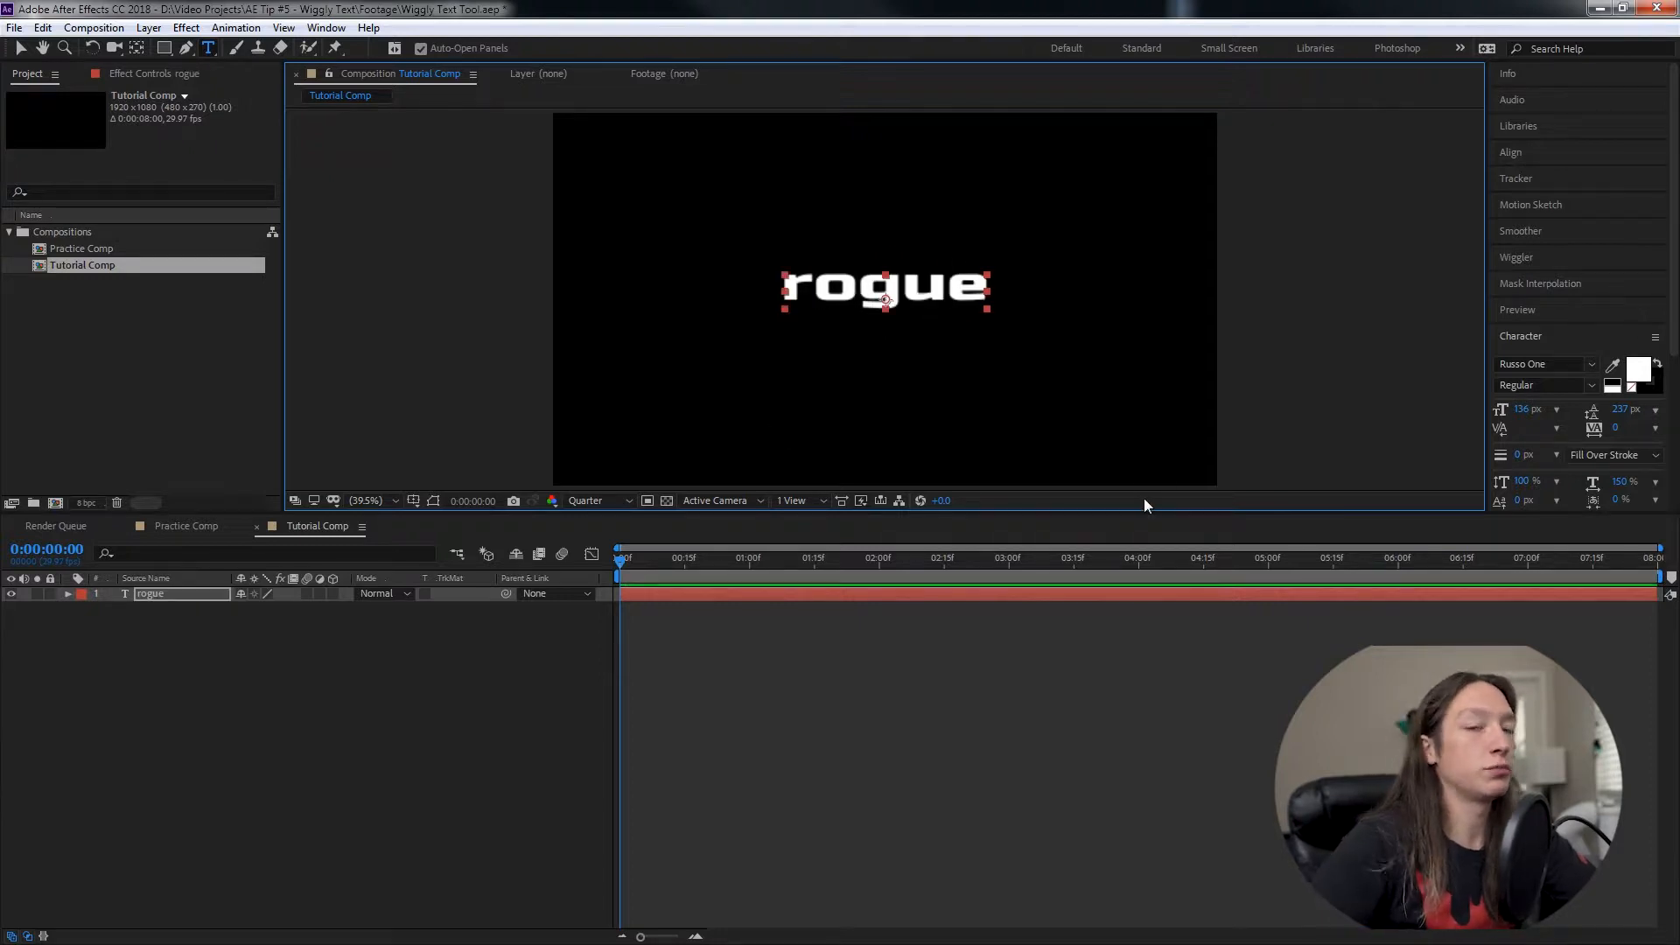
Add a text animator with All Transform Properties to the rogue layer.
{"action": "left_click", "coordinate": [67, 594]}
{"action": "left_click", "coordinate": [342, 608]}
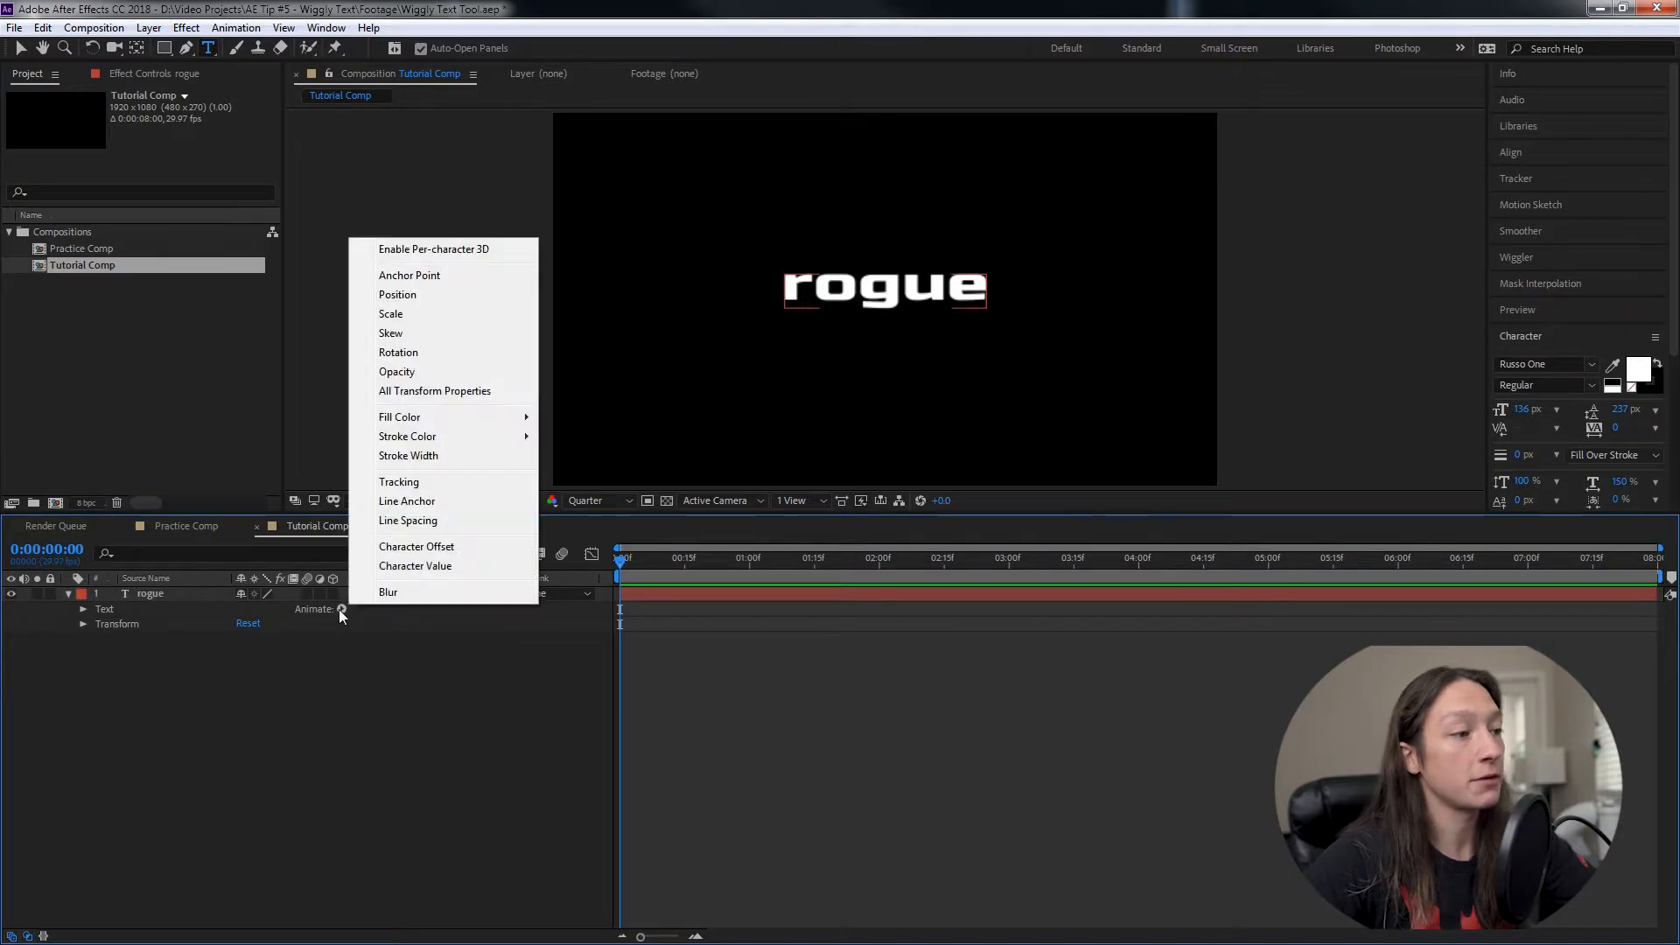
{"action": "left_click", "coordinate": [403, 392]}
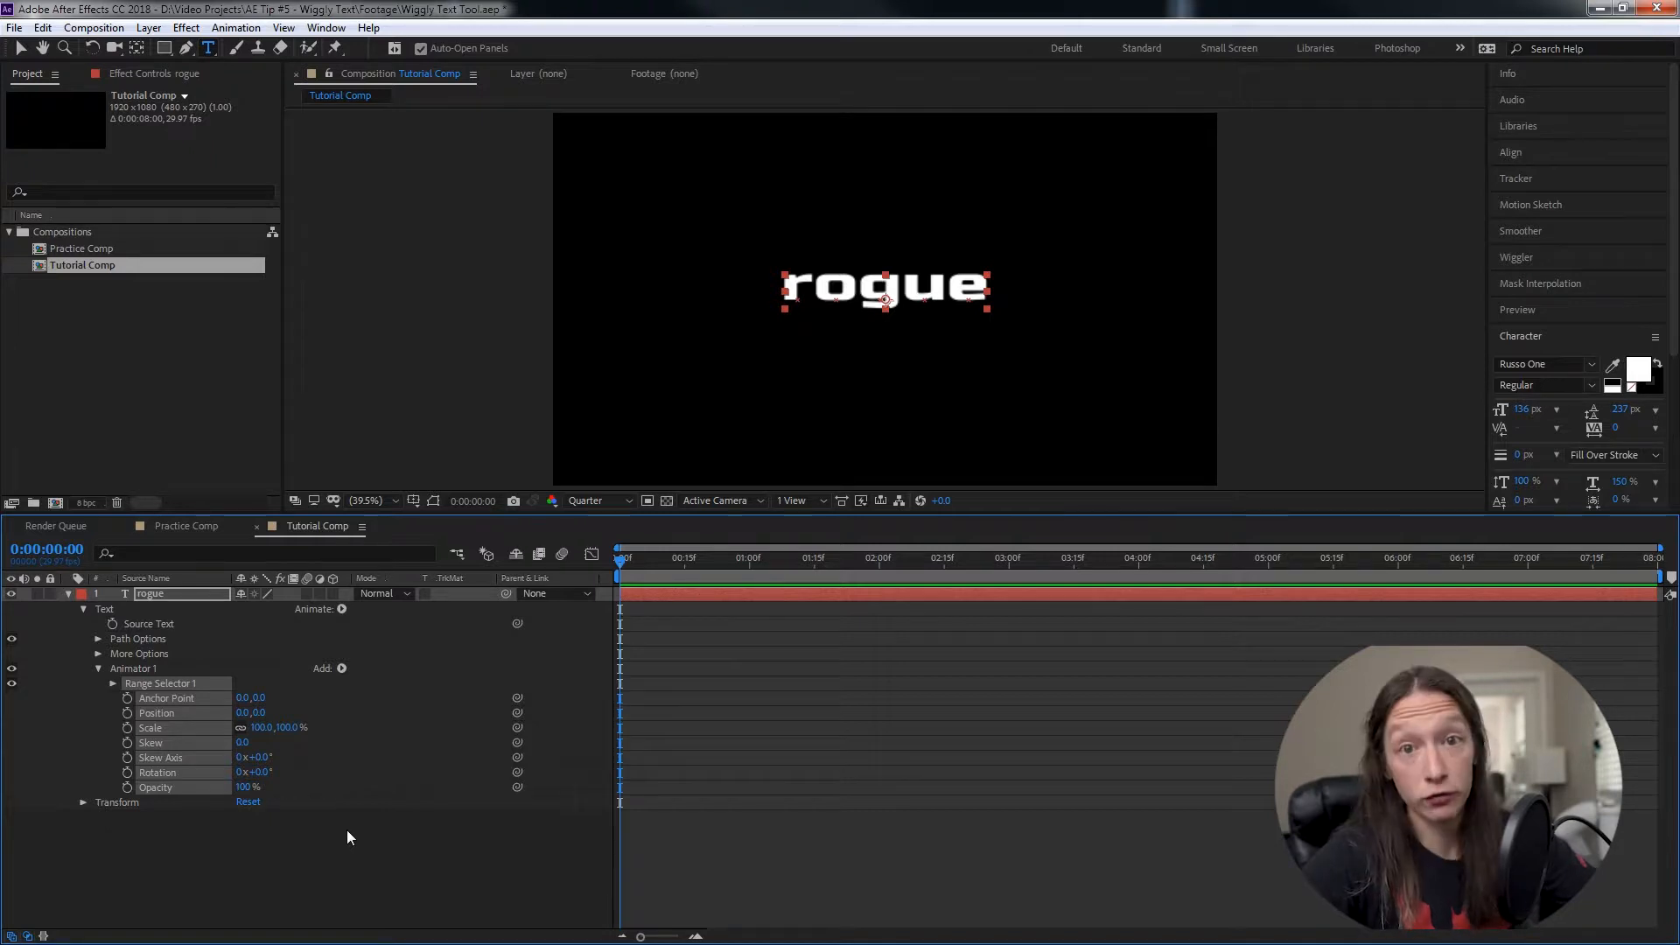
Add a Wiggly selector to Animator 1 of the rogue layer and scrub the first frames.
{"action": "left_click", "coordinate": [141, 670]}
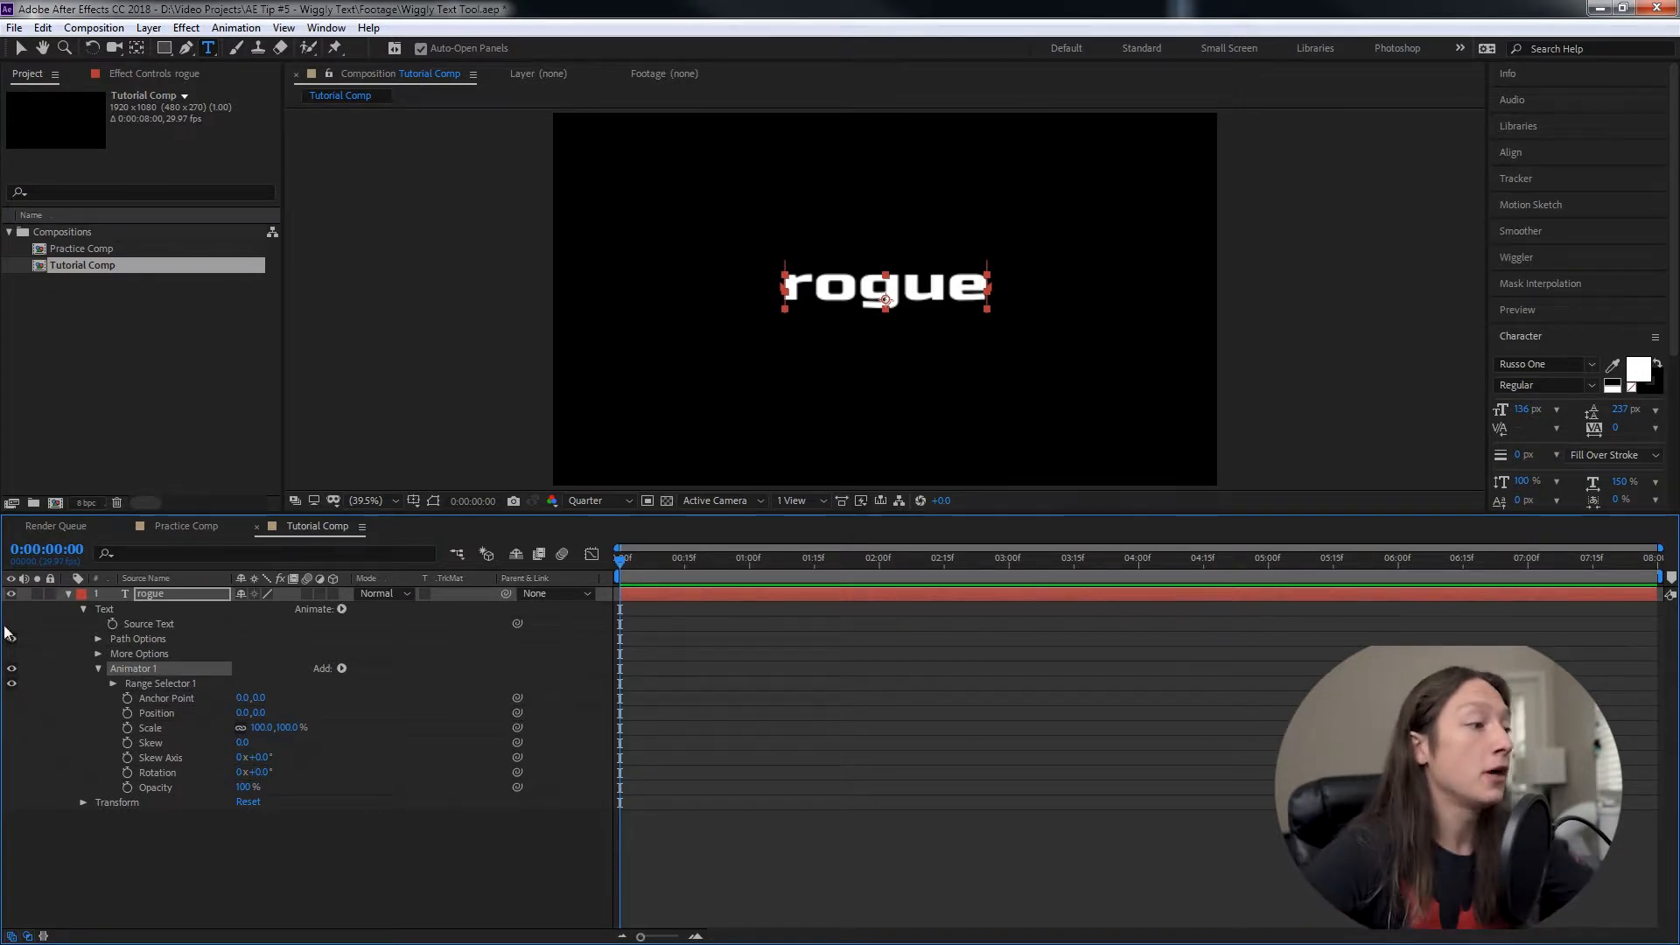
{"action": "left_click", "coordinate": [341, 669]}
{"action": "mouse_move", "coordinate": [411, 694]}
{"action": "left_click", "coordinate": [516, 720]}
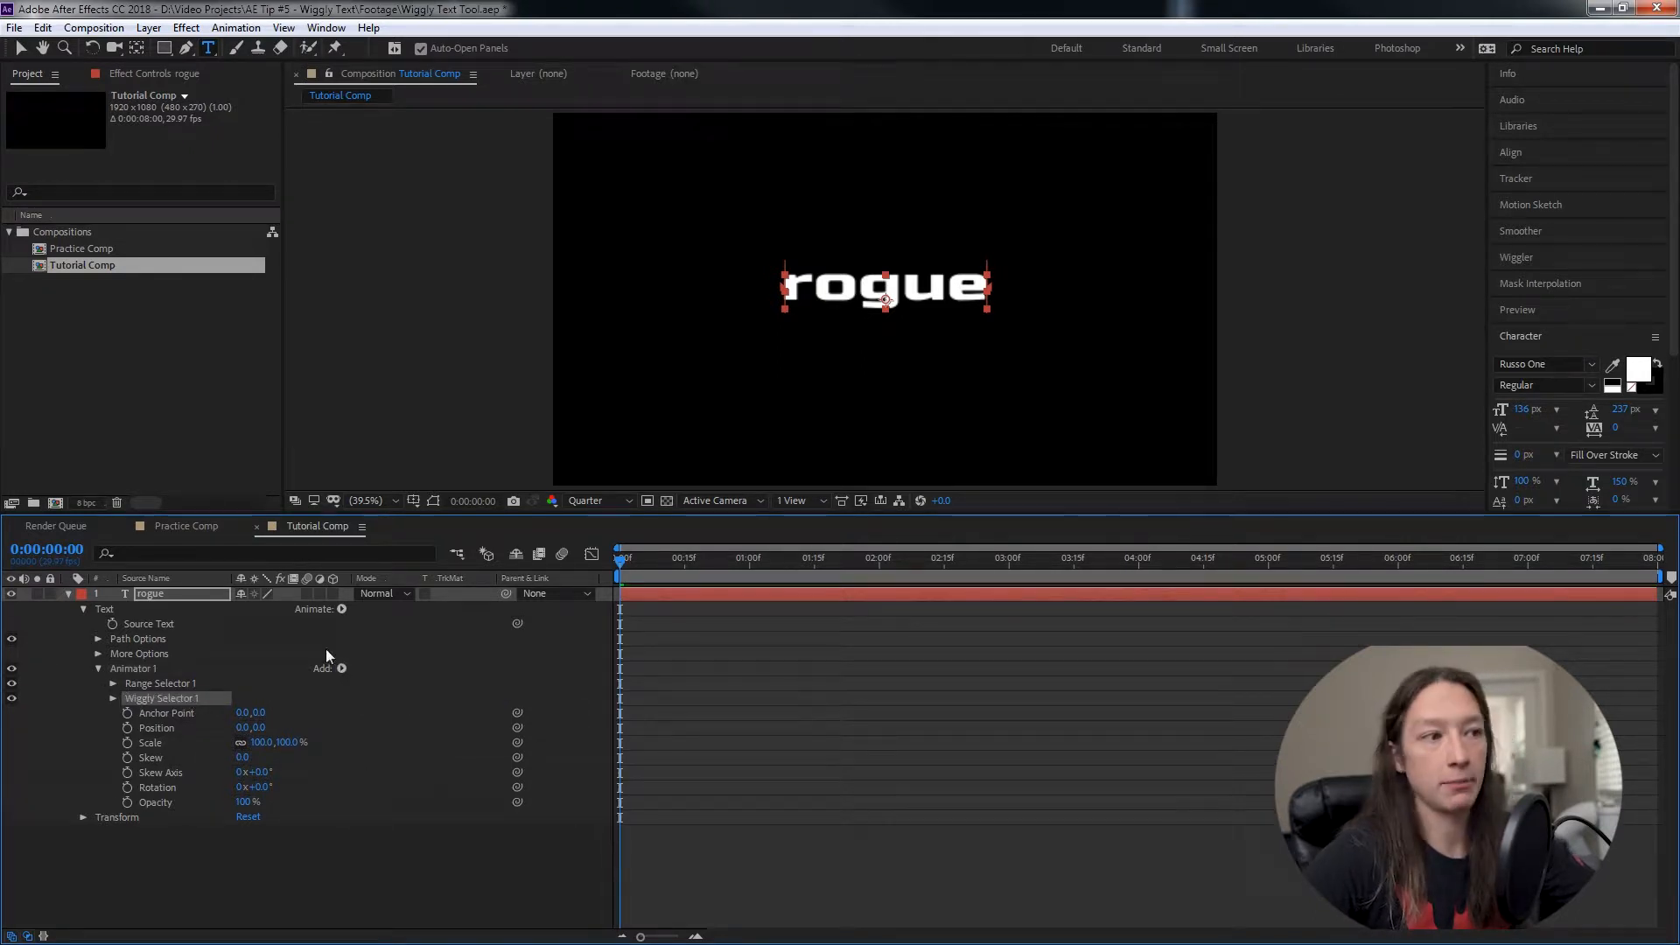
{"action": "mouse_move", "coordinate": [624, 575]}
{"action": "left_mouse_down"}
{"action": "mouse_move", "coordinate": [728, 565]}
{"action": "mouse_move", "coordinate": [613, 584]}
{"action": "left_mouse_up"}
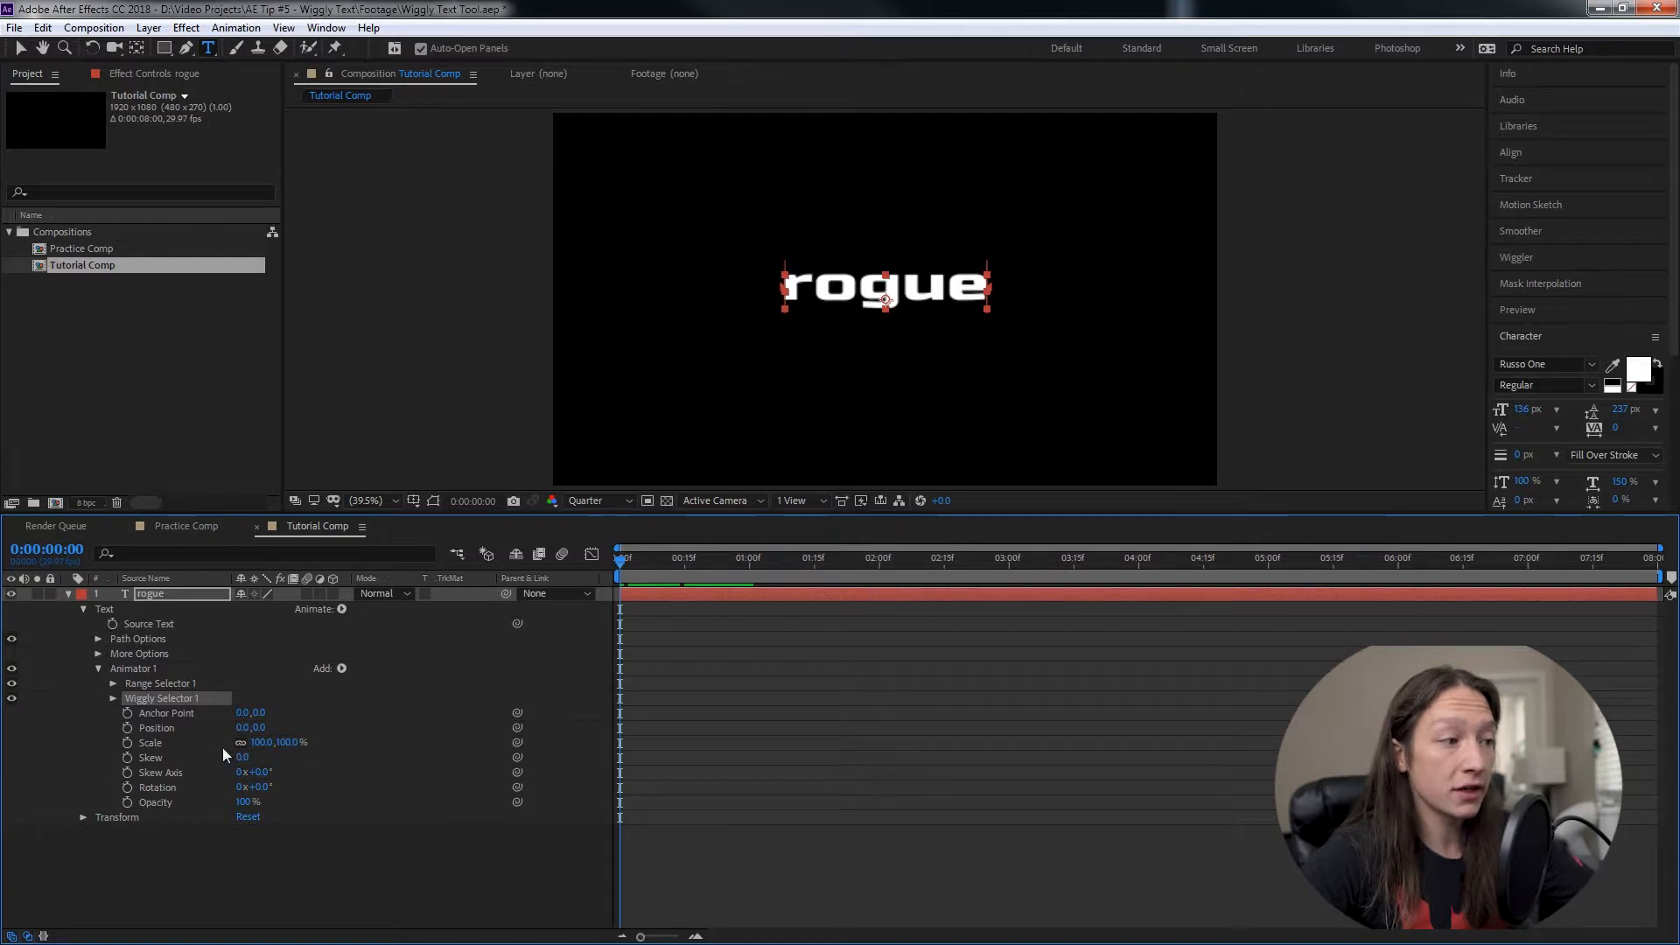
Expand the Wiggly selector's settings, set the animator's horizontal Position to 29, and scrub the timeline to preview the letters.
{"action": "left_click", "coordinate": [113, 698]}
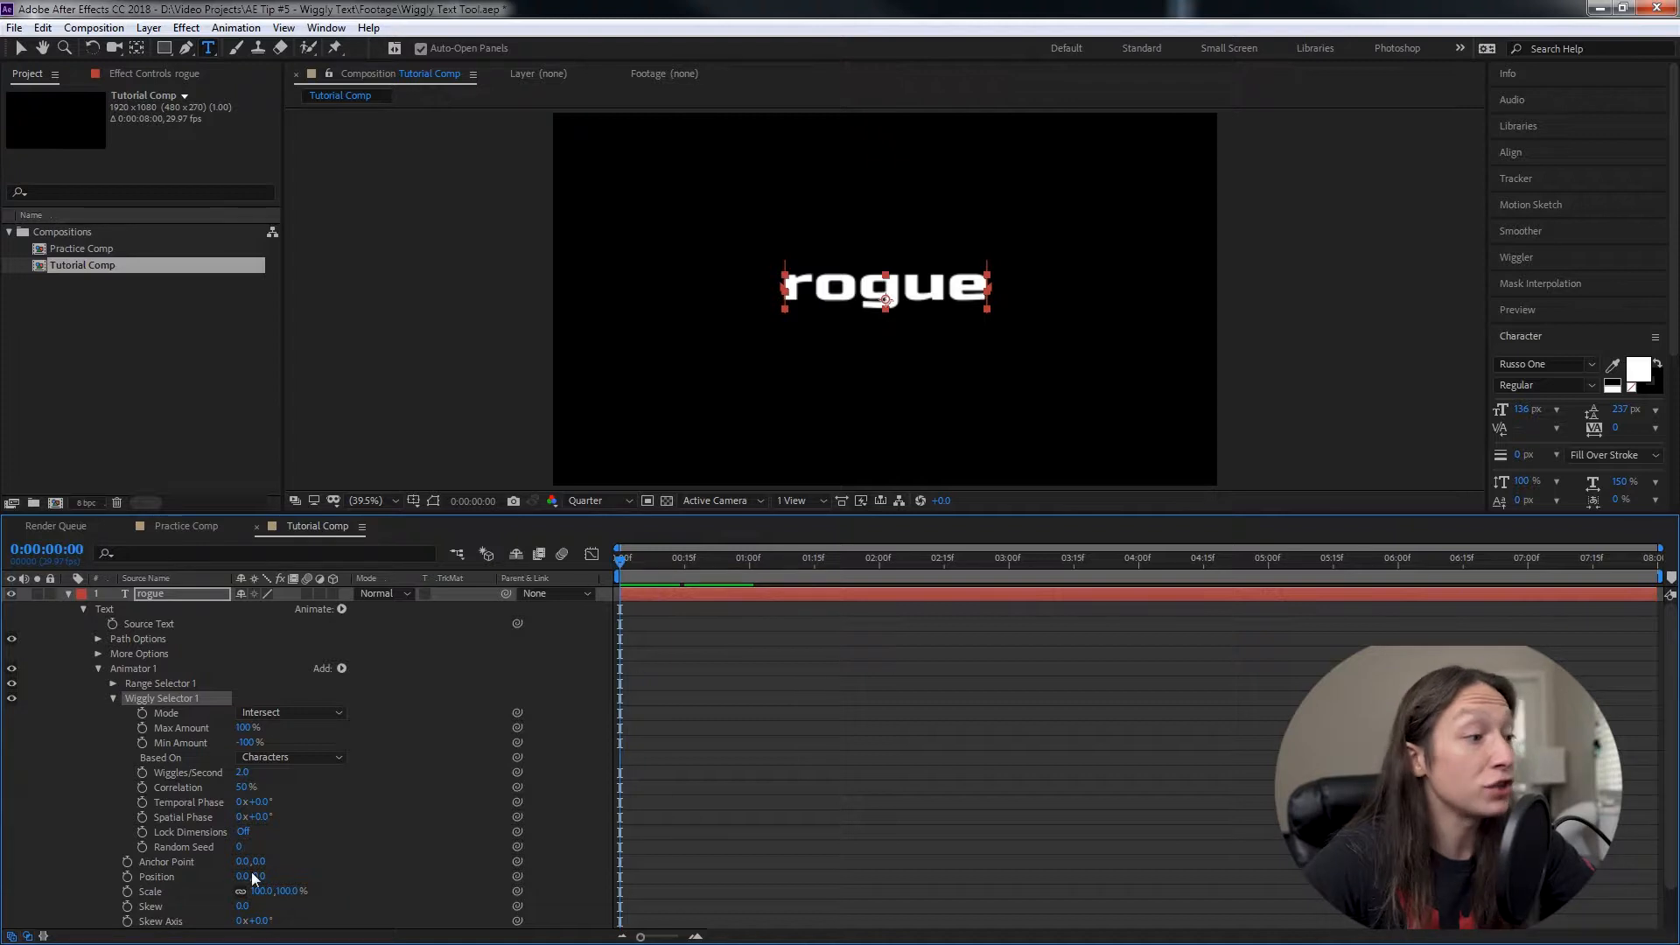
{"action": "left_click_drag", "start_coordinate": [243, 876], "coordinate": [275, 875]}
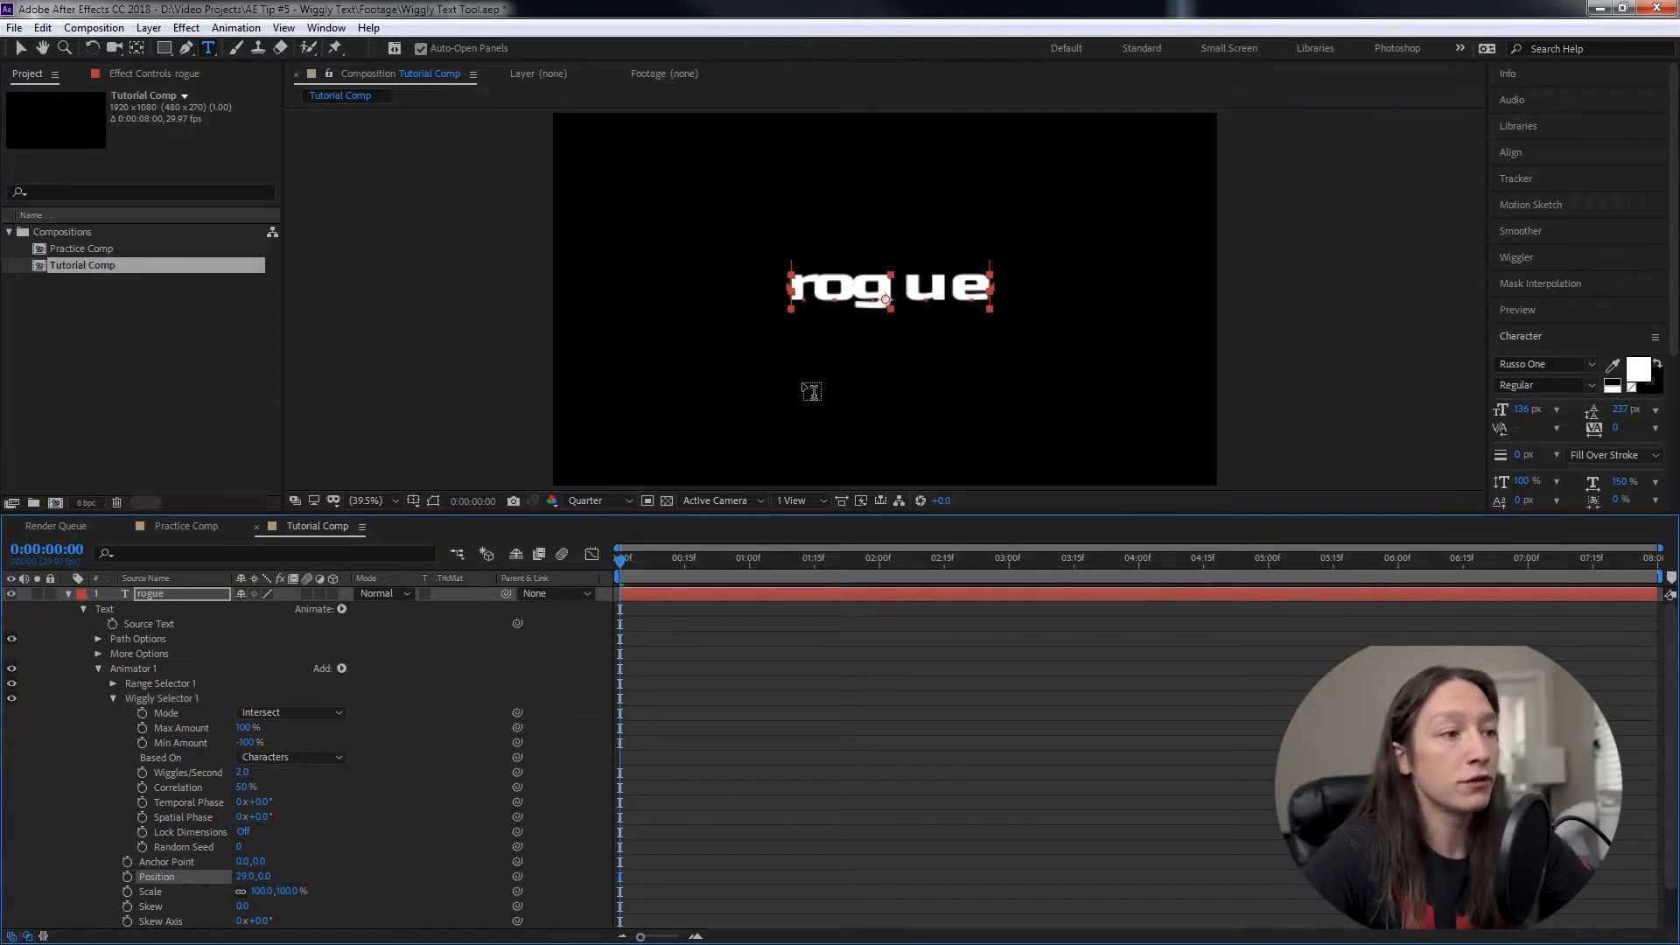
{"action": "left_click_drag", "start_coordinate": [624, 570], "coordinate": [910, 614]}
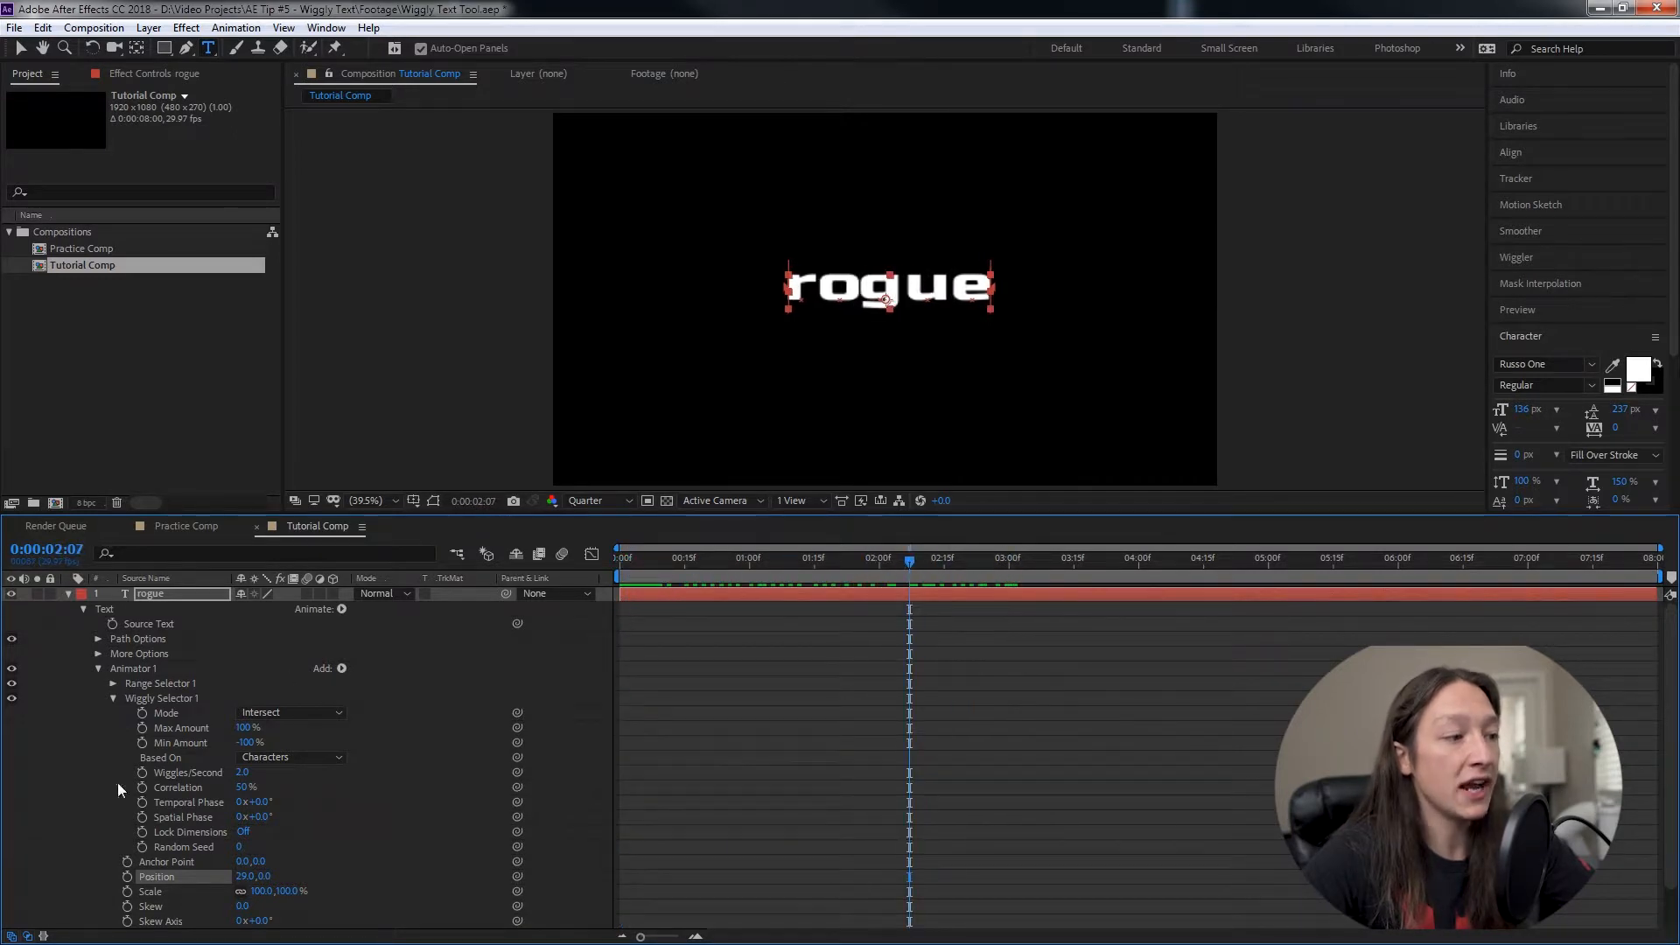
Set the animator's Position to 30, 30 and play back the letters' movement from the start of the timeline.
{"action": "left_click_drag", "start_coordinate": [712, 563], "coordinate": [676, 575]}
{"action": "left_click_drag", "start_coordinate": [261, 876], "coordinate": [319, 873]}
{"action": "left_click", "coordinate": [249, 876]}
{"action": "type", "text": "30"}
{"action": "key", "text": "Tab"}
{"action": "type", "text": "30"}
{"action": "key", "text": "Return"}
{"action": "key", "text": "space"}
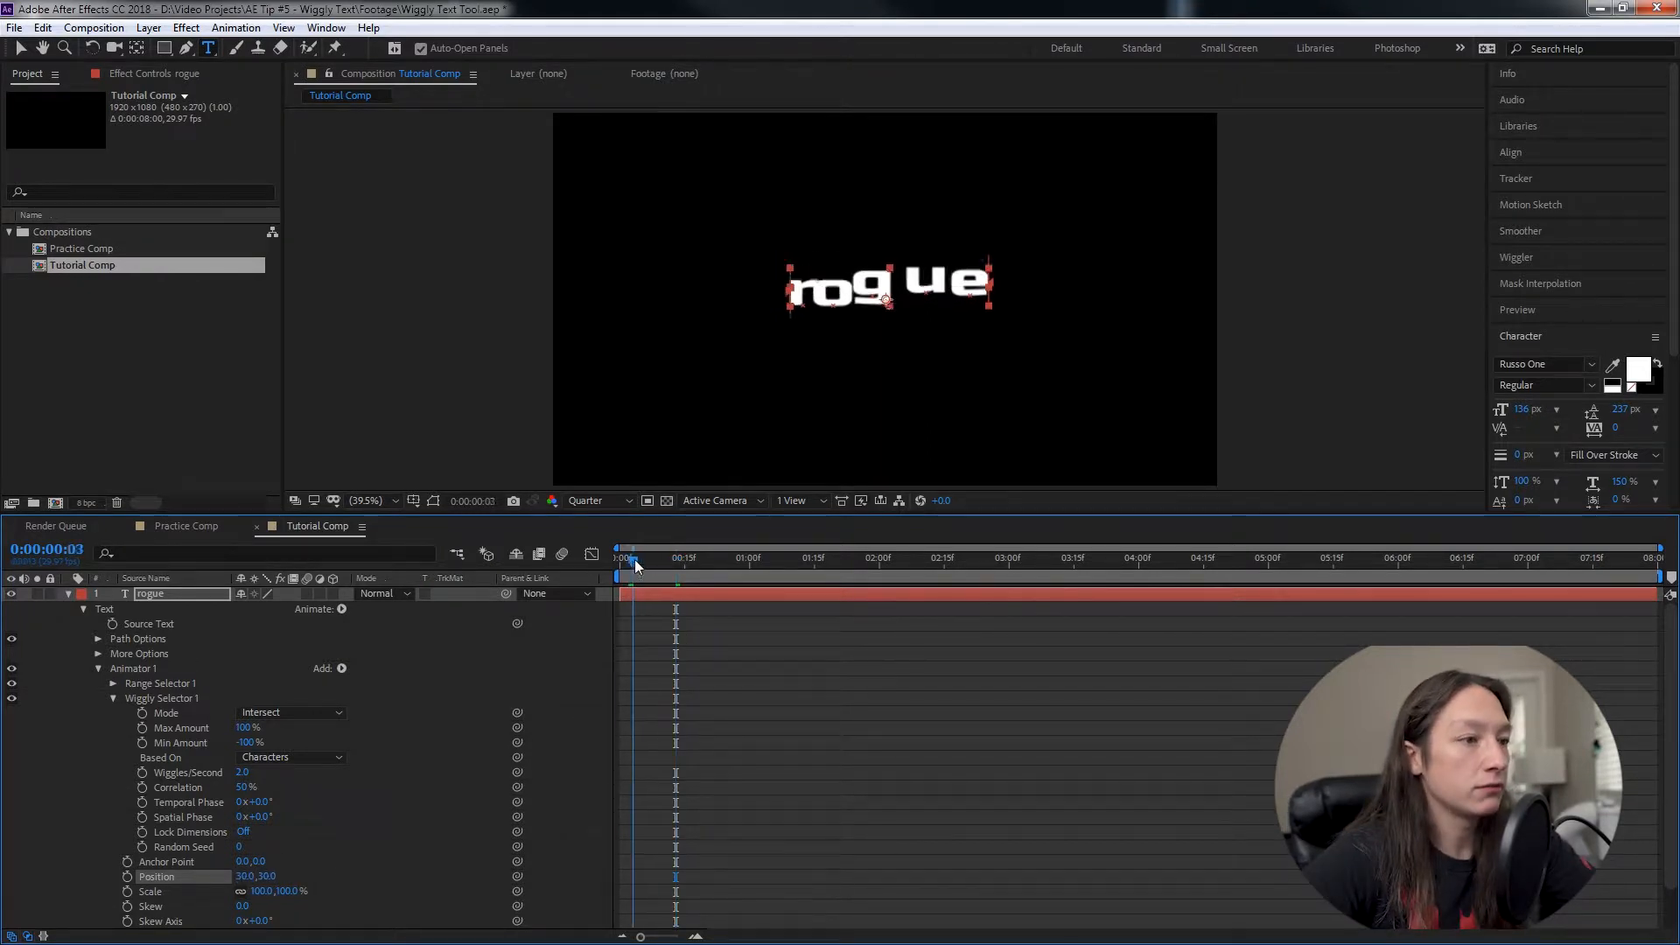
{"action": "key", "text": "space"}
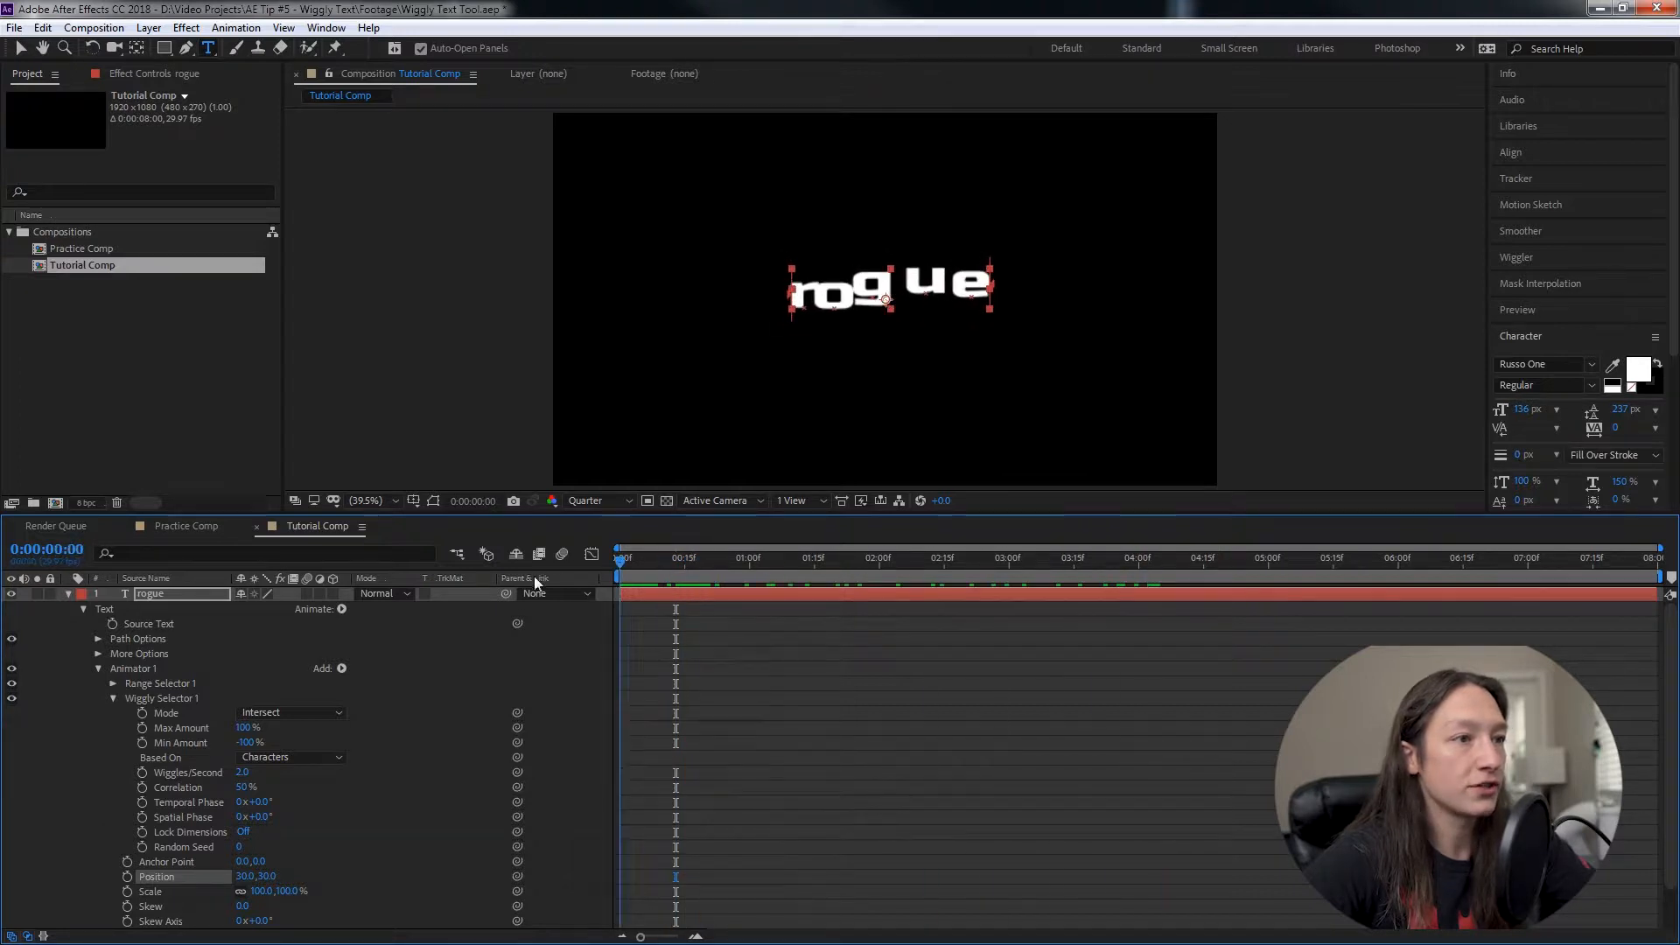
Set the animator's Scale to 155%, Skew to 70, Skew Axis to 70°, Rotation to 78° and Opacity to 0%, and preview the animation.
{"action": "scroll", "coordinate": [280, 831], "scroll_direction": "down", "scroll_amount": 2}
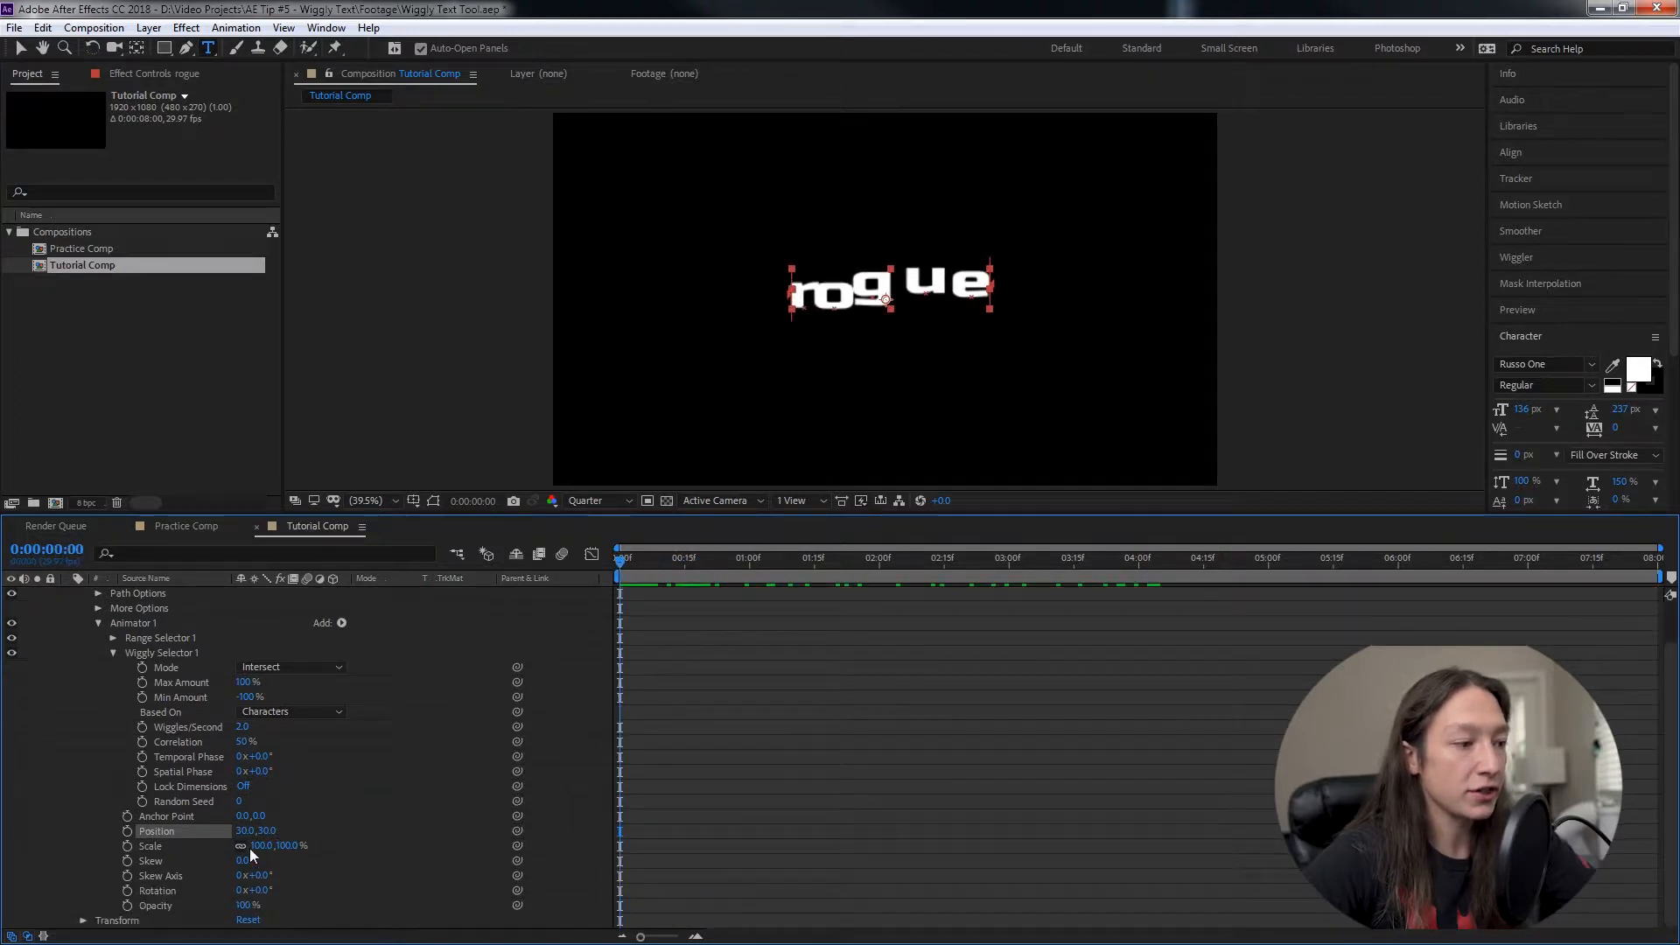
{"action": "left_click_drag", "start_coordinate": [251, 845], "coordinate": [64, 887]}
{"action": "left_click", "coordinate": [209, 903]}
{"action": "key", "text": "space"}
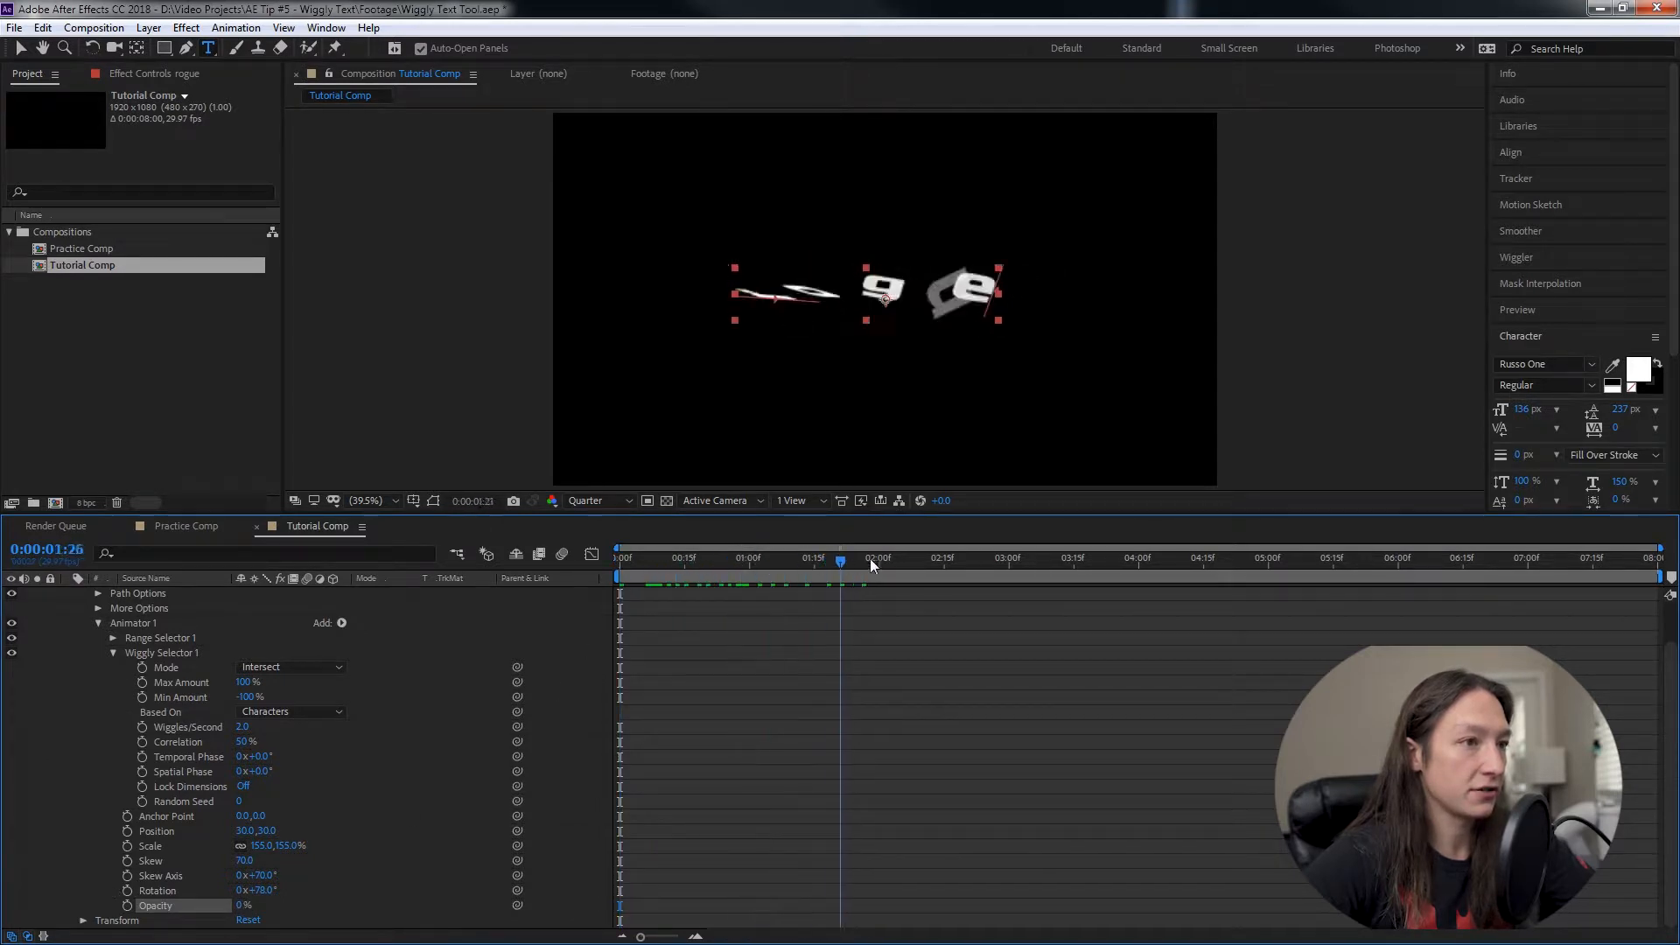
{"action": "key", "text": "space"}
{"action": "left_click_drag", "start_coordinate": [619, 564], "coordinate": [481, 570]}
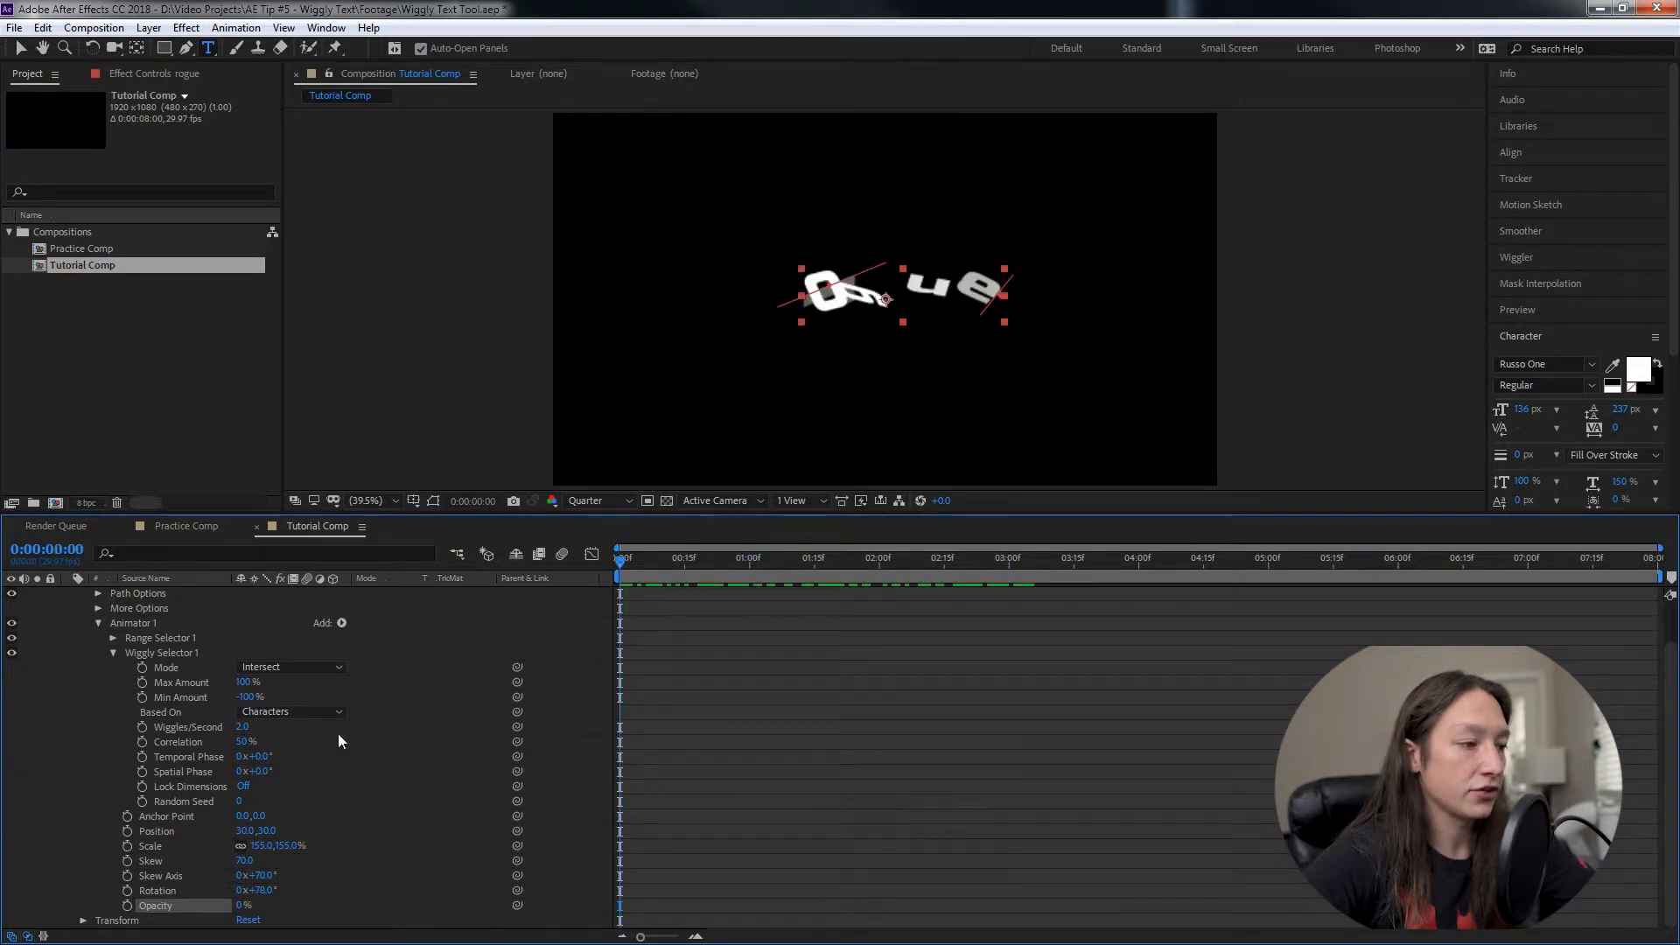
{"action": "scroll", "coordinate": [213, 712], "scroll_direction": "up", "scroll_amount": 2}
{"action": "key", "text": "space"}
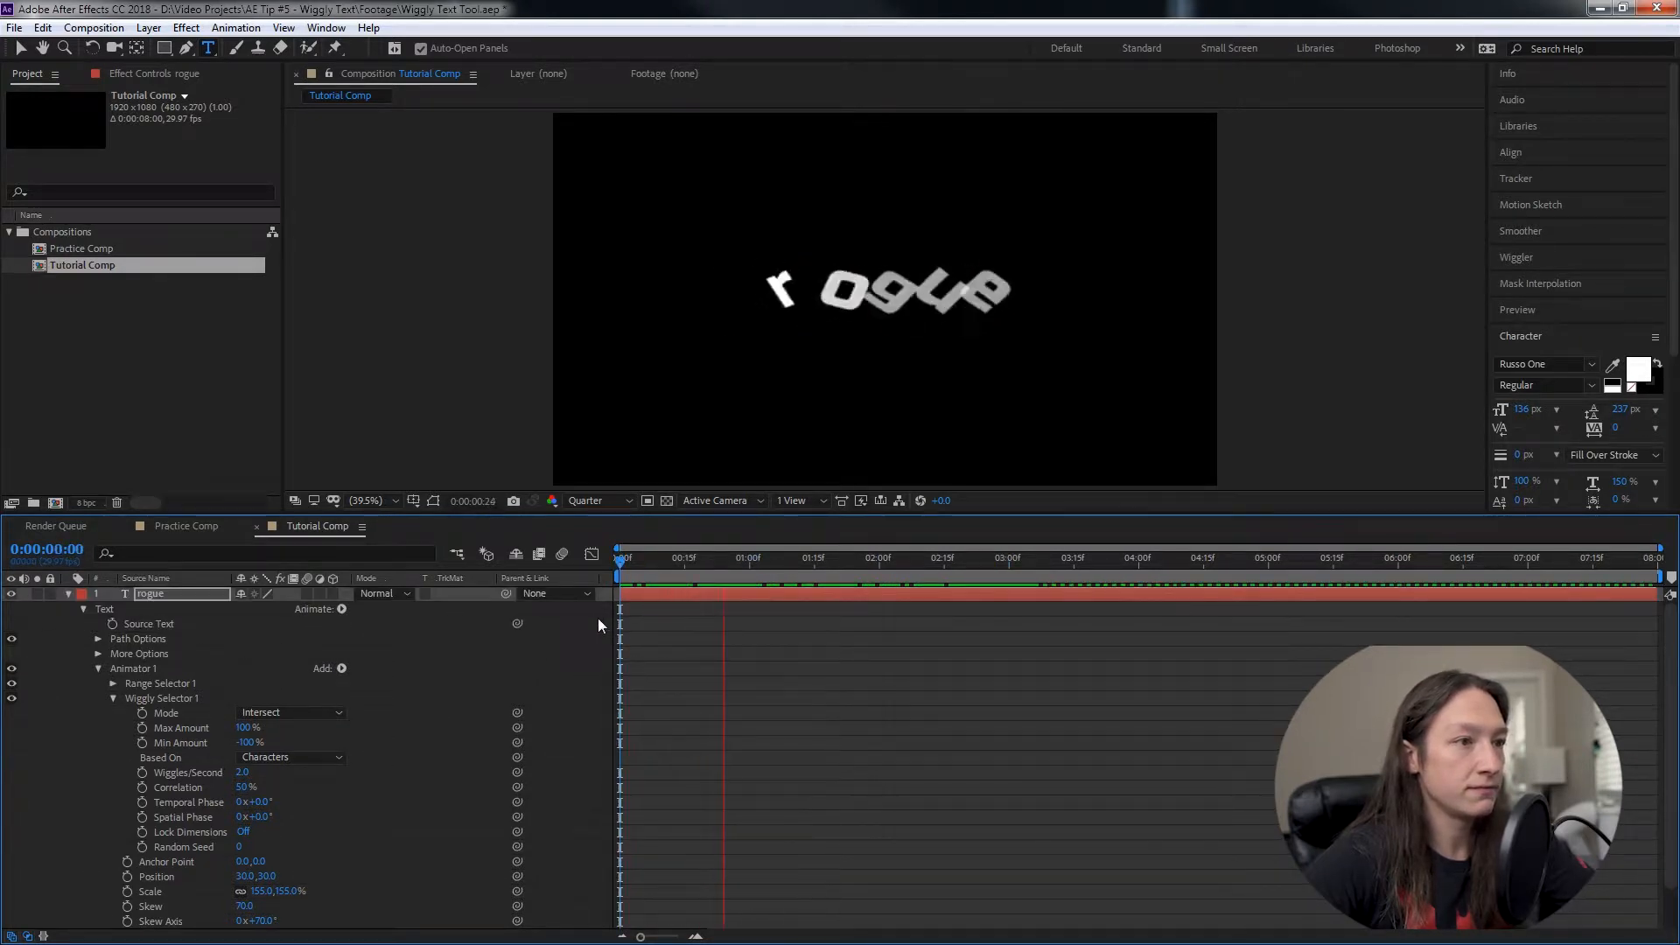
Expand the rogue layer's More Options, try a horizontal Grouping Alignment of about -74%, and inspect the letters' anchor points up close.
{"action": "left_click", "coordinate": [97, 654]}
{"action": "left_click_drag", "start_coordinate": [243, 684], "coordinate": [170, 679]}
{"action": "left_click_drag", "start_coordinate": [638, 573], "coordinate": [690, 570]}
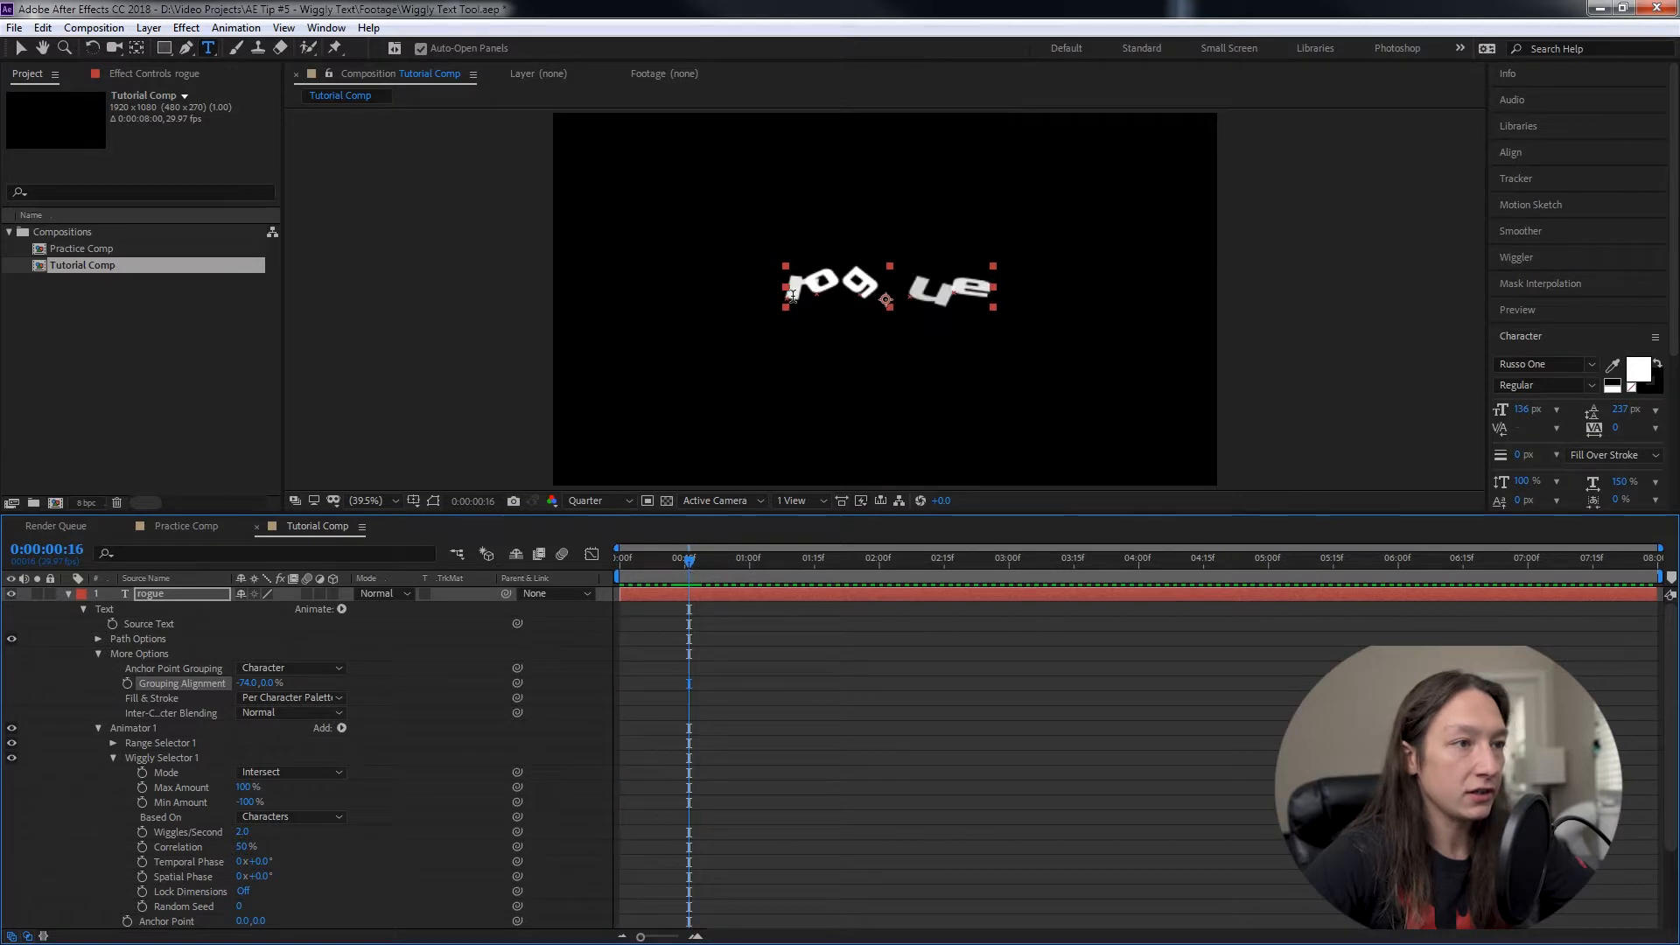
{"action": "scroll", "coordinate": [792, 297], "scroll_direction": "up", "scroll_amount": 5}
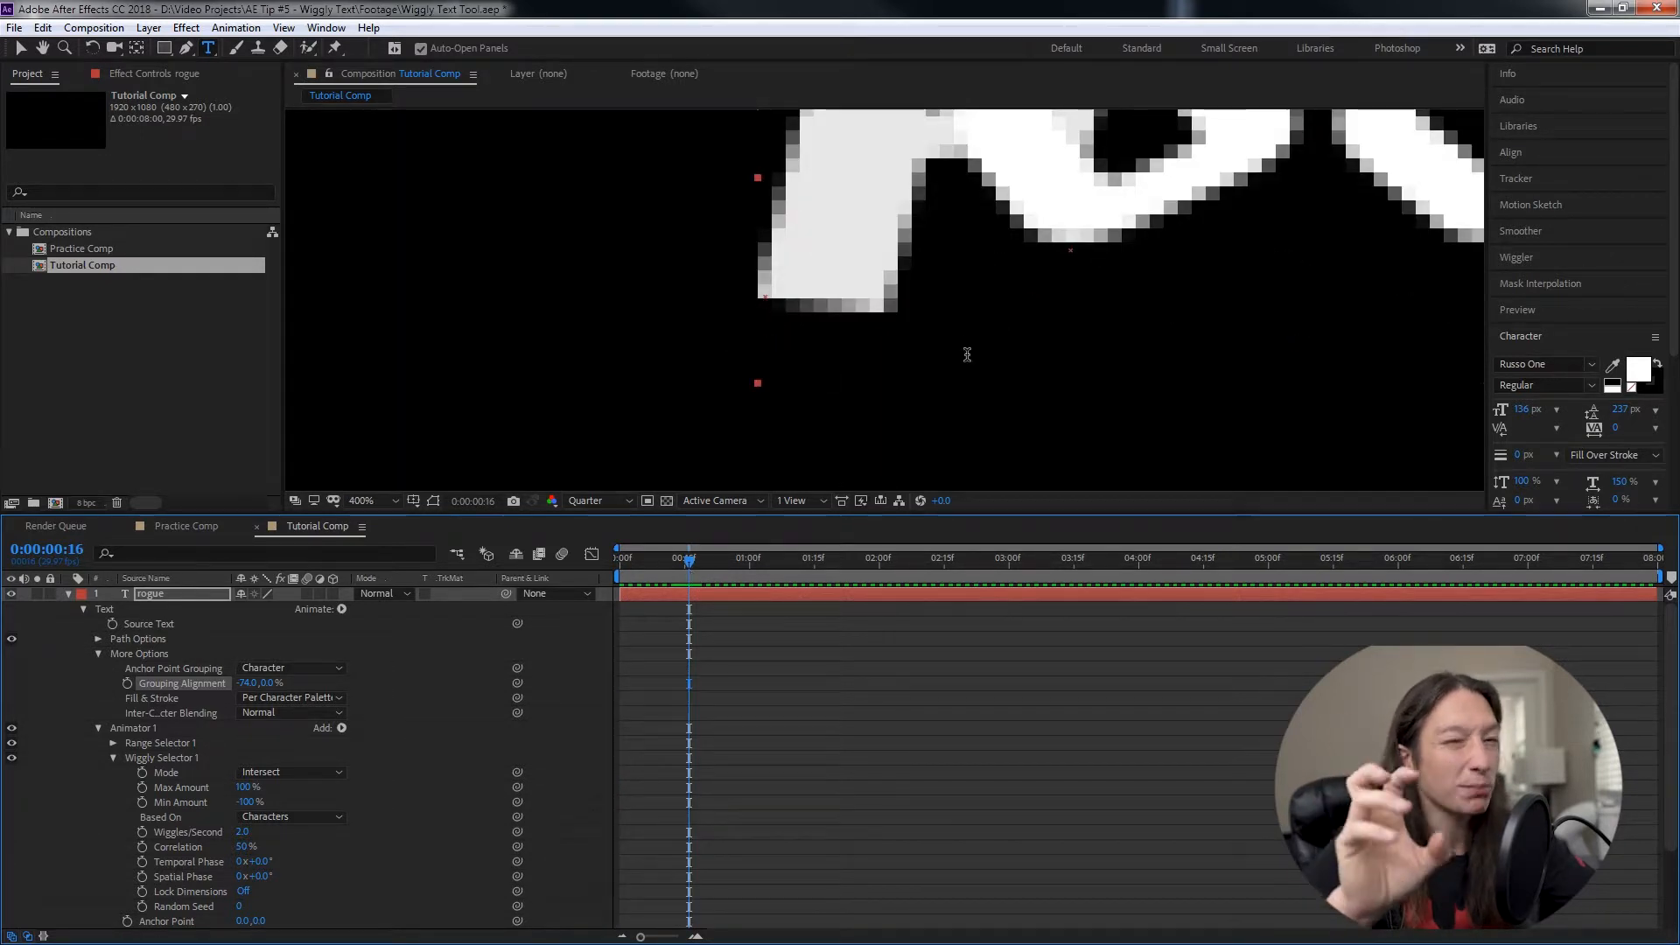
{"action": "left_click_drag", "start_coordinate": [246, 685], "coordinate": [231, 689]}
Set the Grouping Alignment to 0% horizontally and -50% vertically, keeping the whole word in view.
{"action": "left_click", "coordinate": [244, 683]}
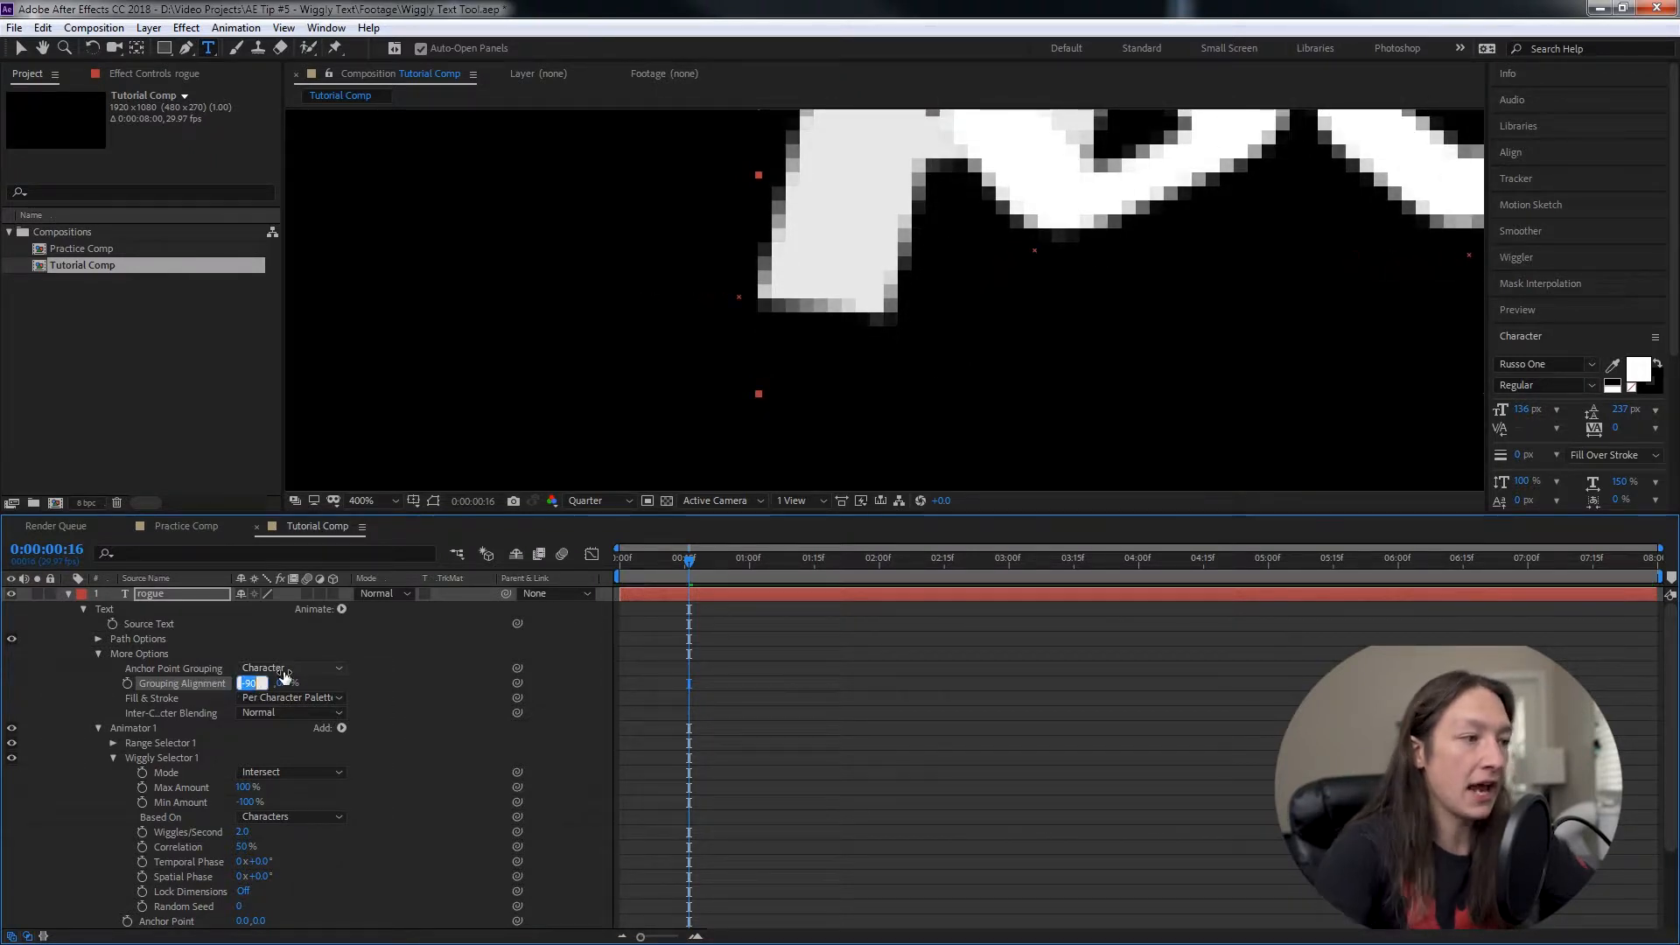
{"action": "type", "text": "0"}
{"action": "key", "text": "Return"}
{"action": "left_click", "coordinate": [264, 683]}
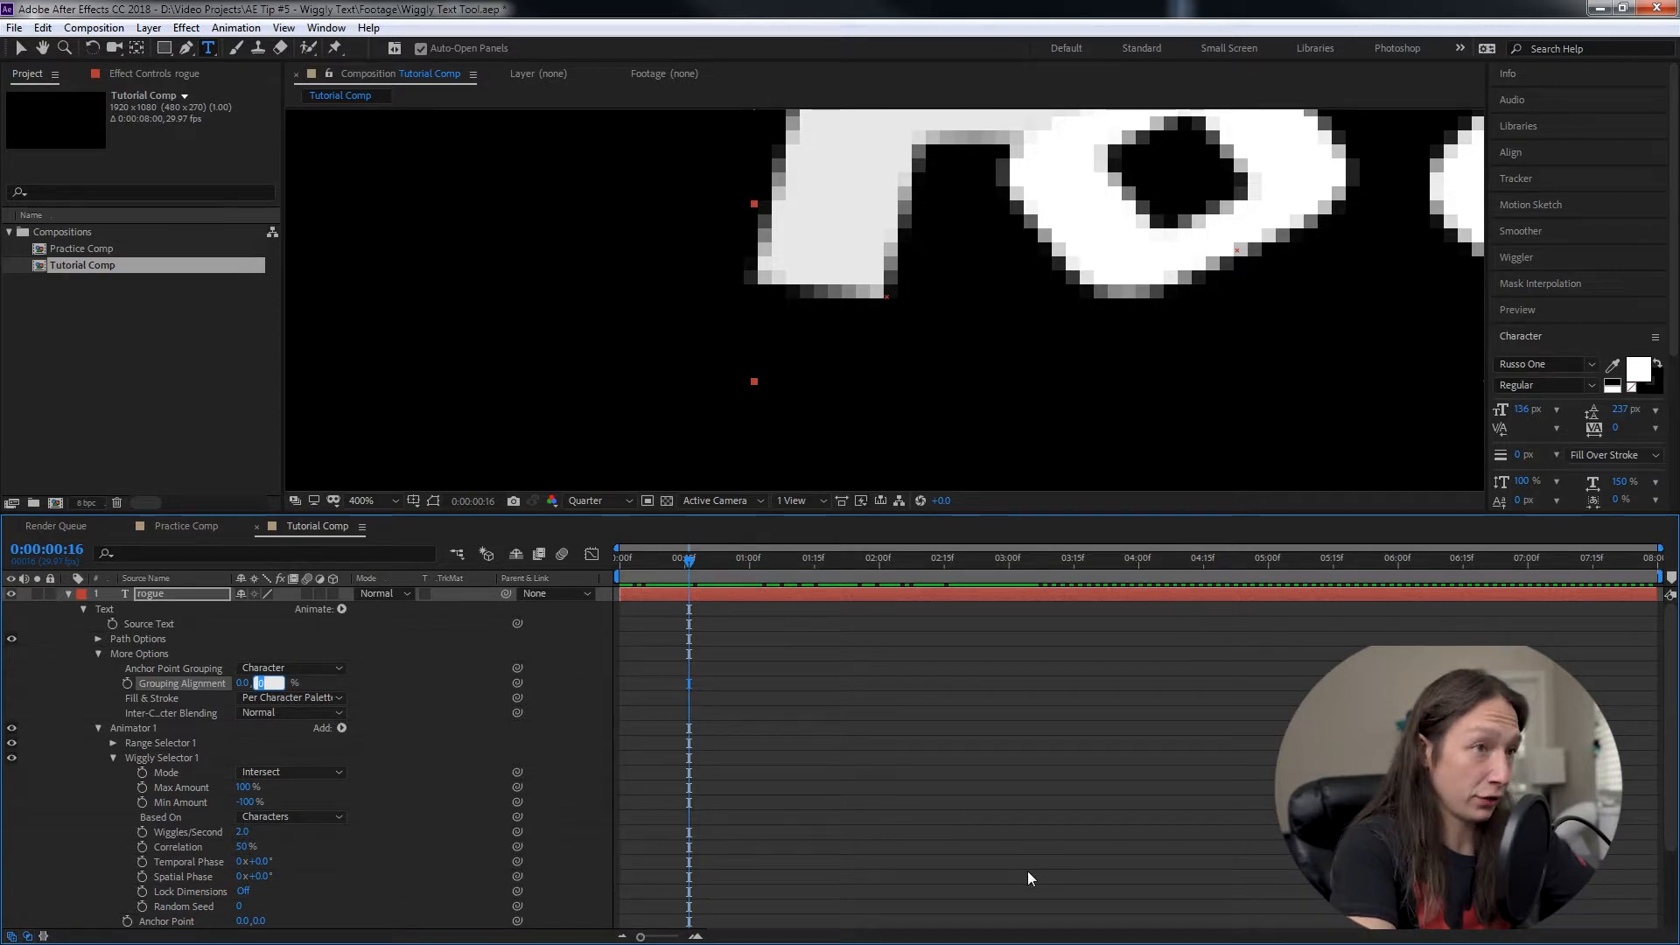
{"action": "type", "text": "-50"}
{"action": "key", "text": "Return"}
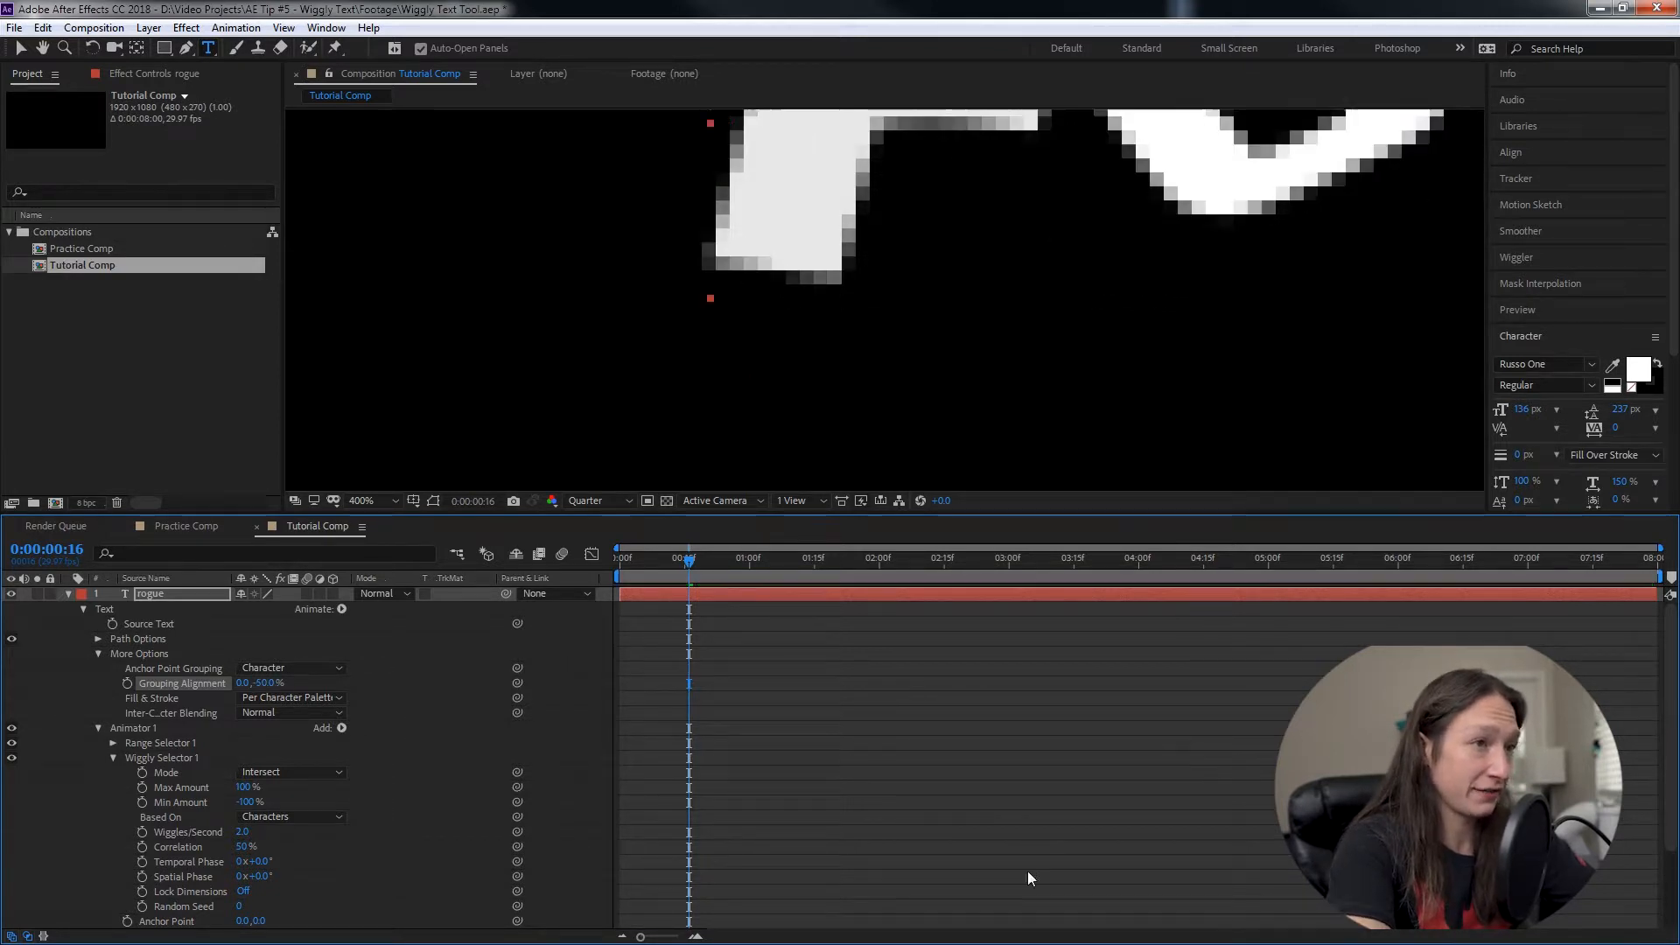
{"action": "scroll", "coordinate": [900, 248], "scroll_direction": "down", "scroll_amount": 2}
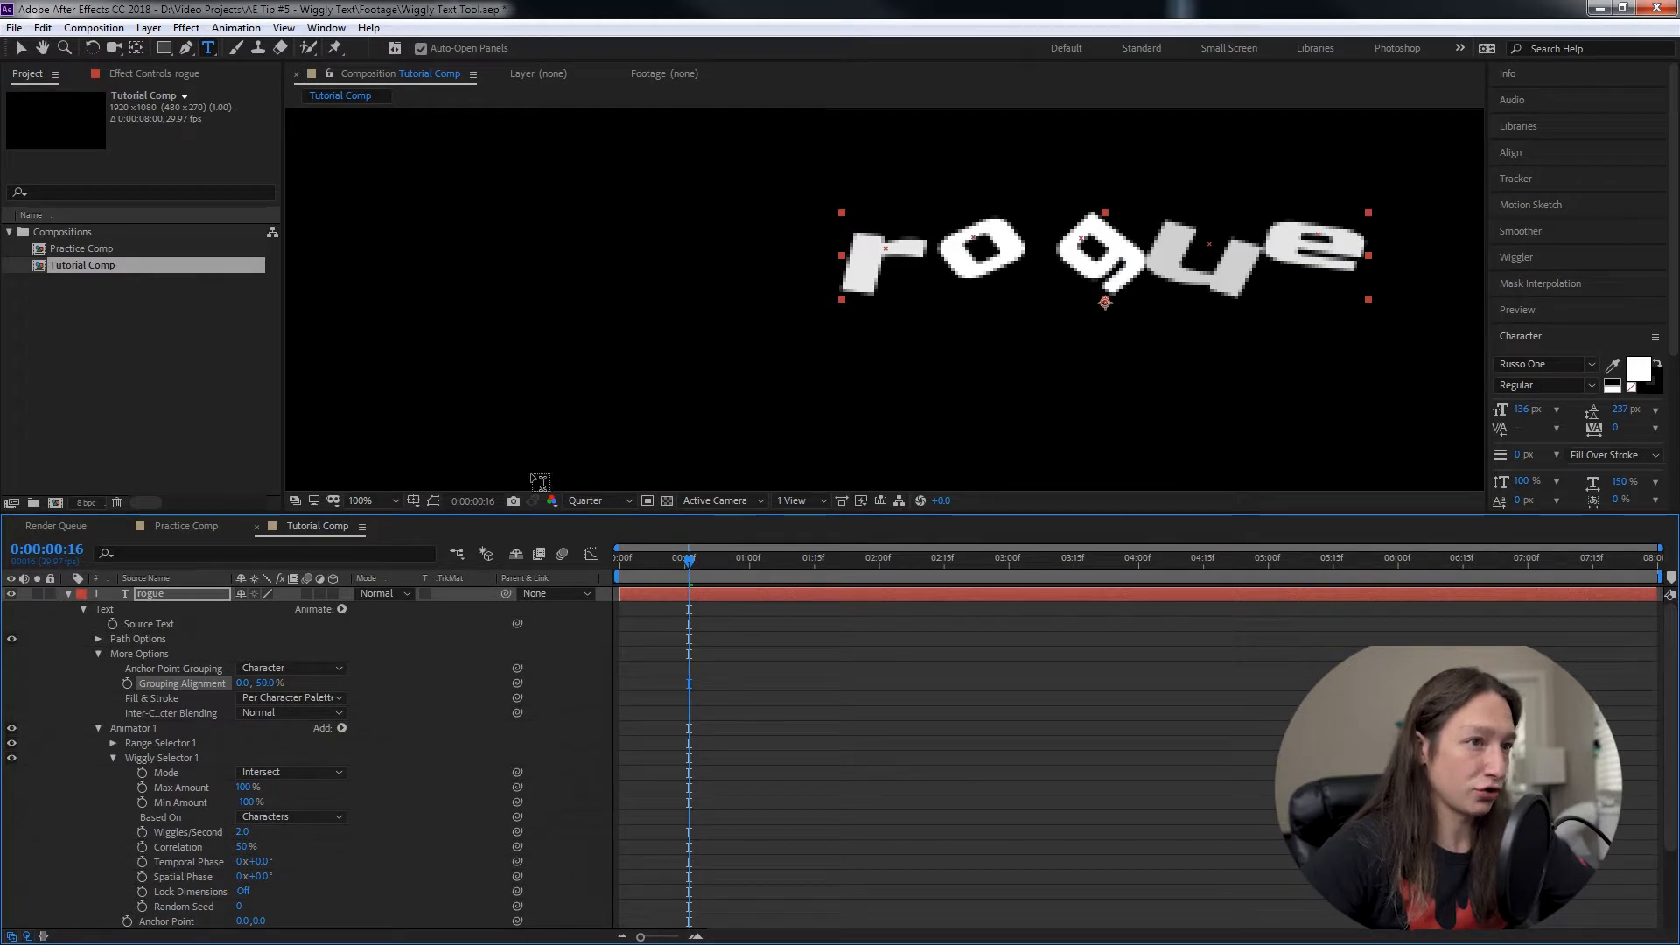
Fine-tune the vertical Grouping Alignment to -39% and scrub back to the first frame to check how the letters pivot.
{"action": "mouse_move", "coordinate": [267, 683]}
{"action": "left_mouse_down"}
{"action": "mouse_move", "coordinate": [287, 684]}
{"action": "mouse_move", "coordinate": [273, 683]}
{"action": "left_mouse_up"}
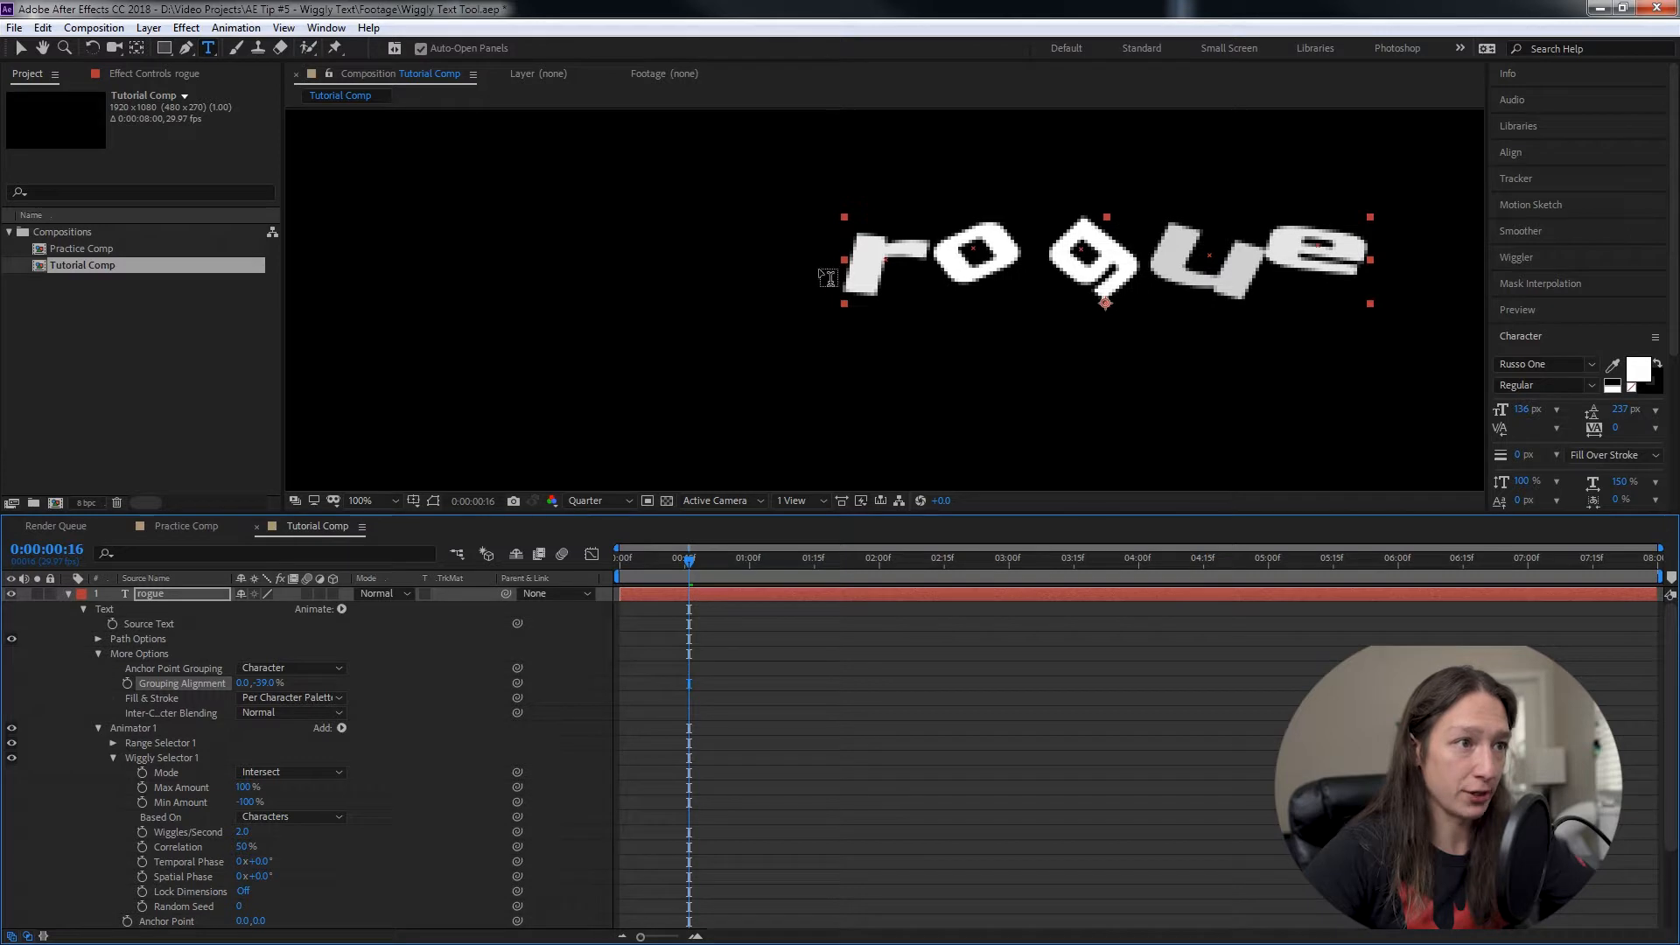
{"action": "left_click_drag", "start_coordinate": [690, 564], "coordinate": [703, 571]}
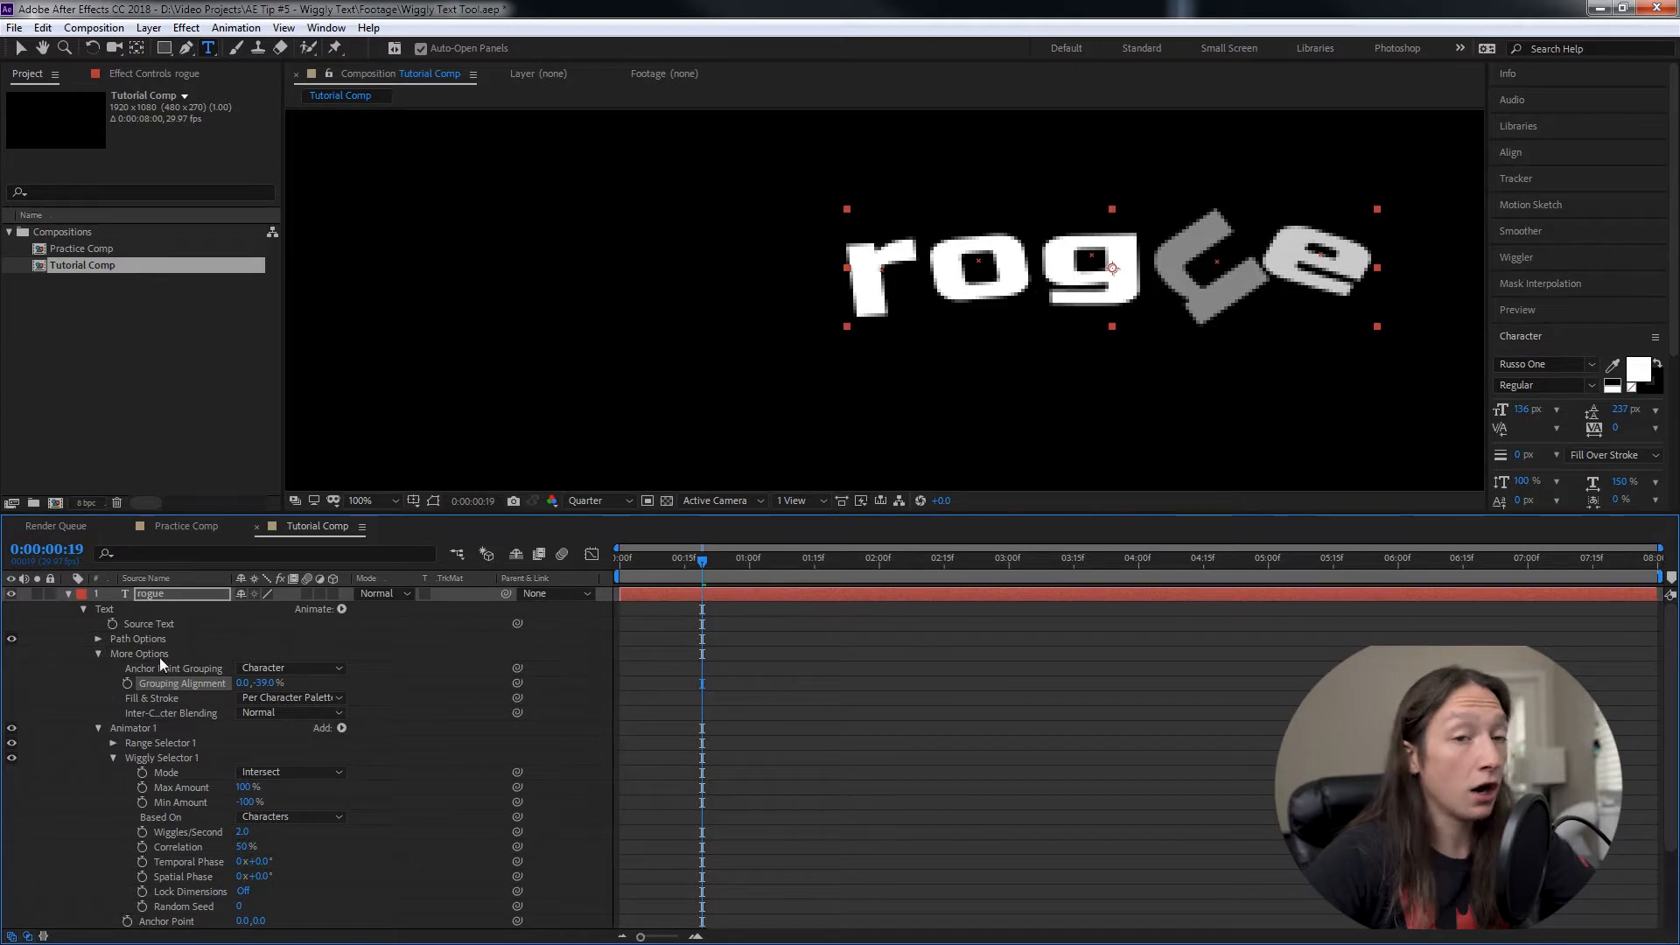
{"action": "left_click_drag", "start_coordinate": [683, 552], "coordinate": [601, 612]}
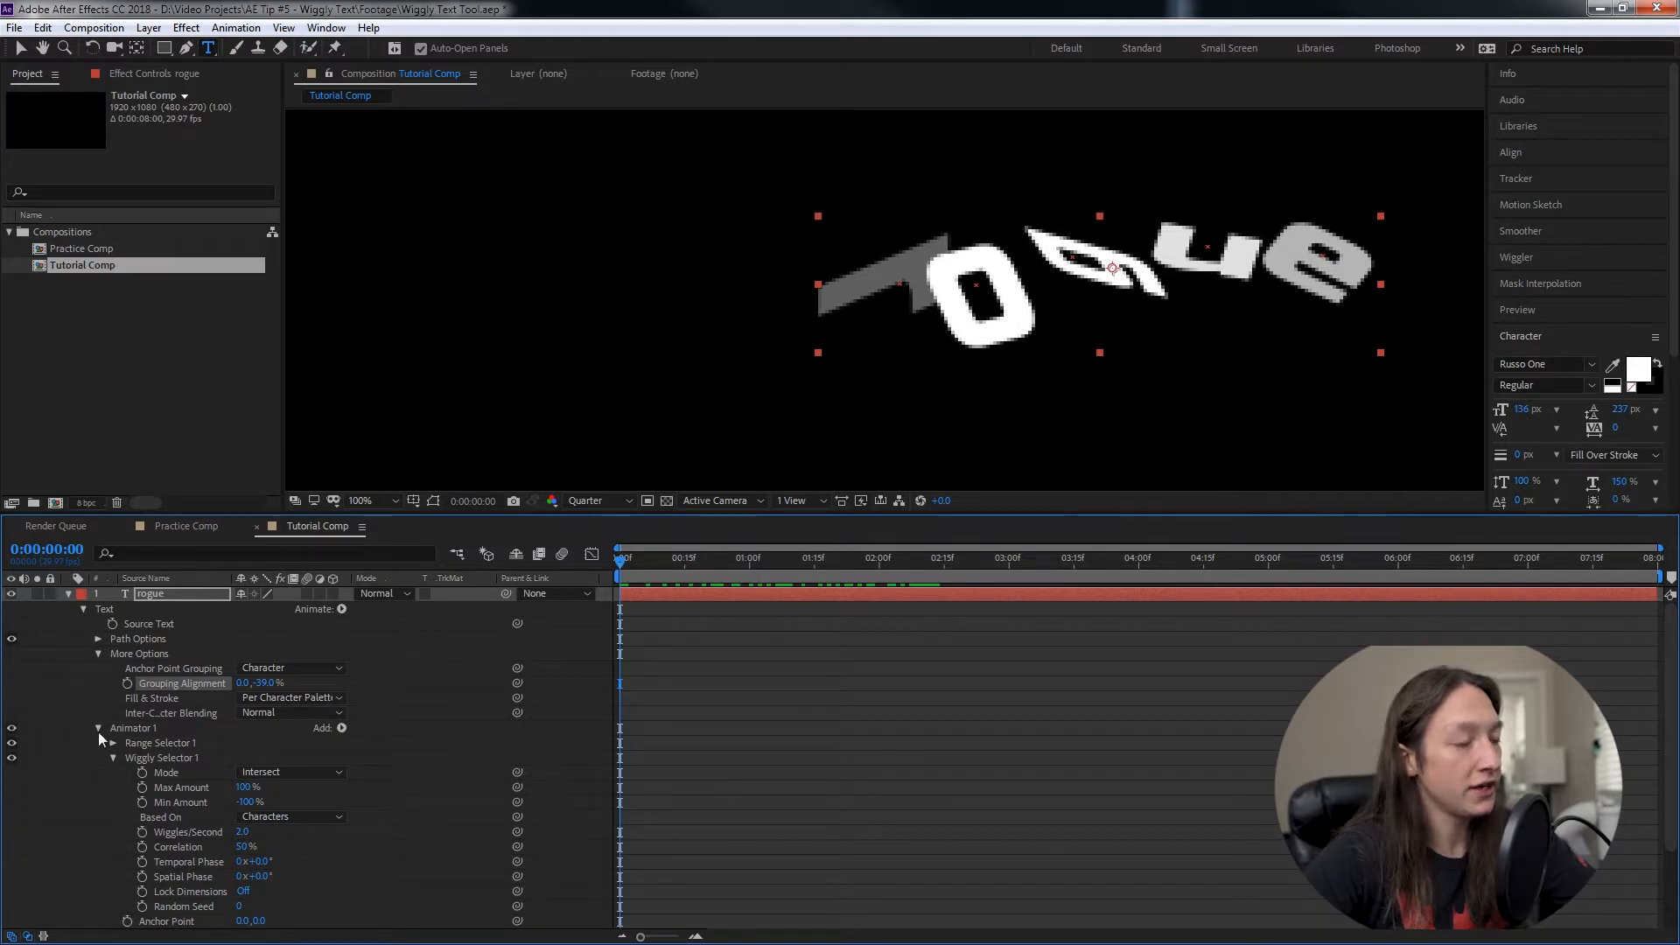
Collapse the Wiggly selector, add an RGB Fill Color property to Animator 1, and scrub to preview the letters' colors.
{"action": "left_click", "coordinate": [114, 758]}
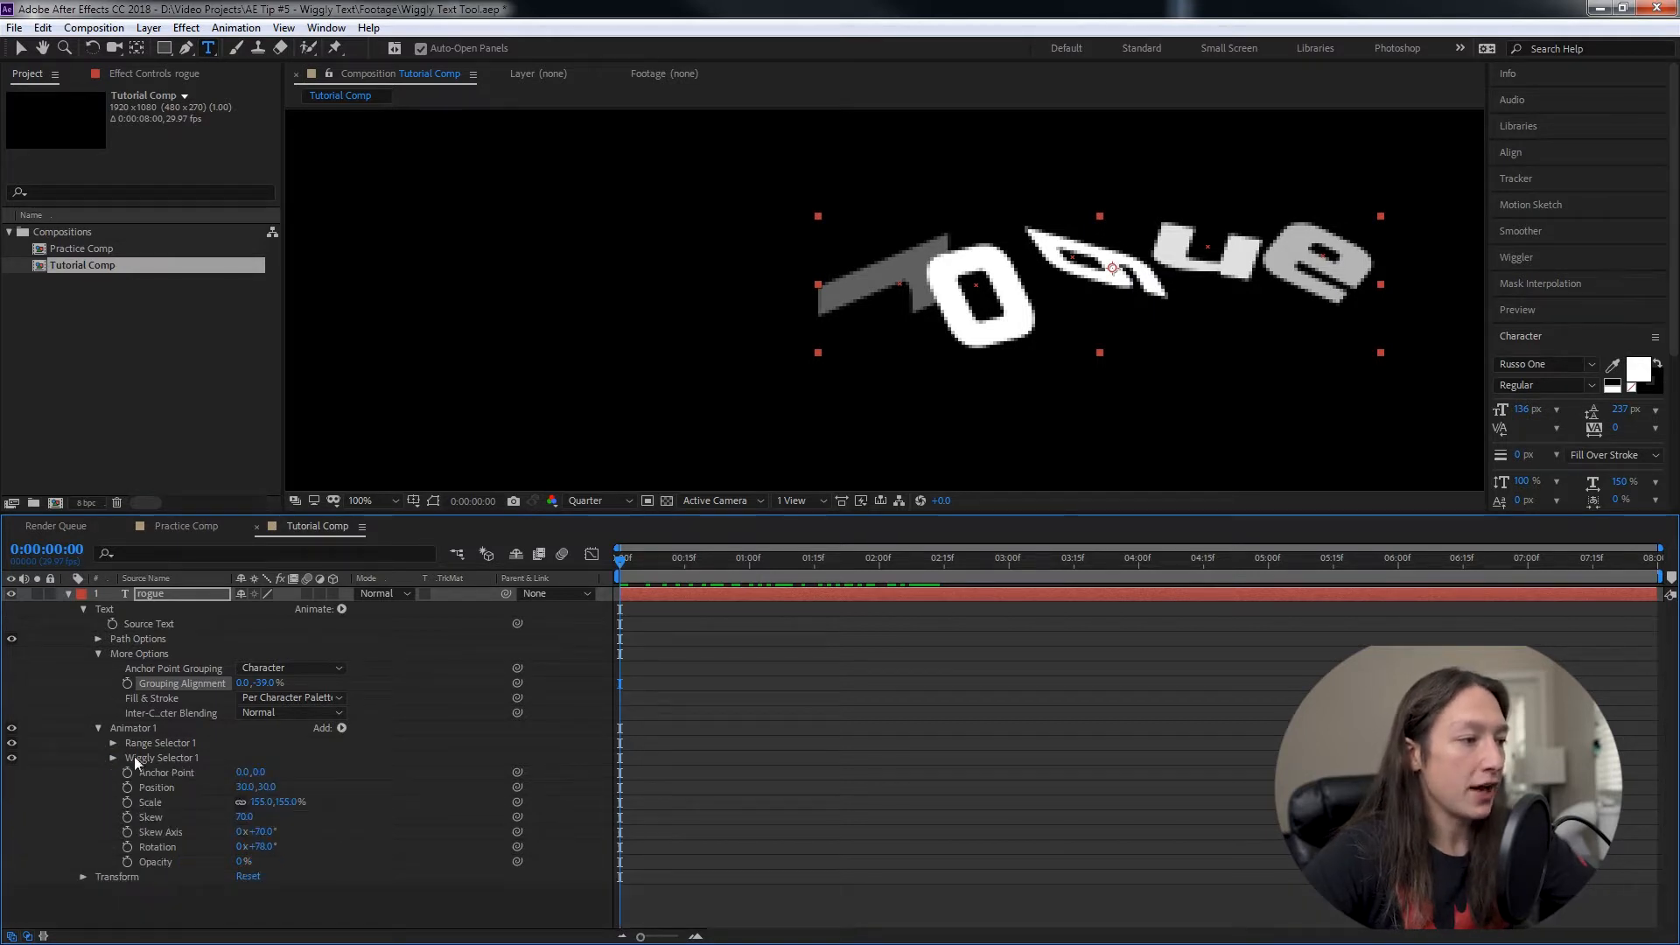
{"action": "left_click", "coordinate": [341, 728]}
{"action": "mouse_move", "coordinate": [387, 740]}
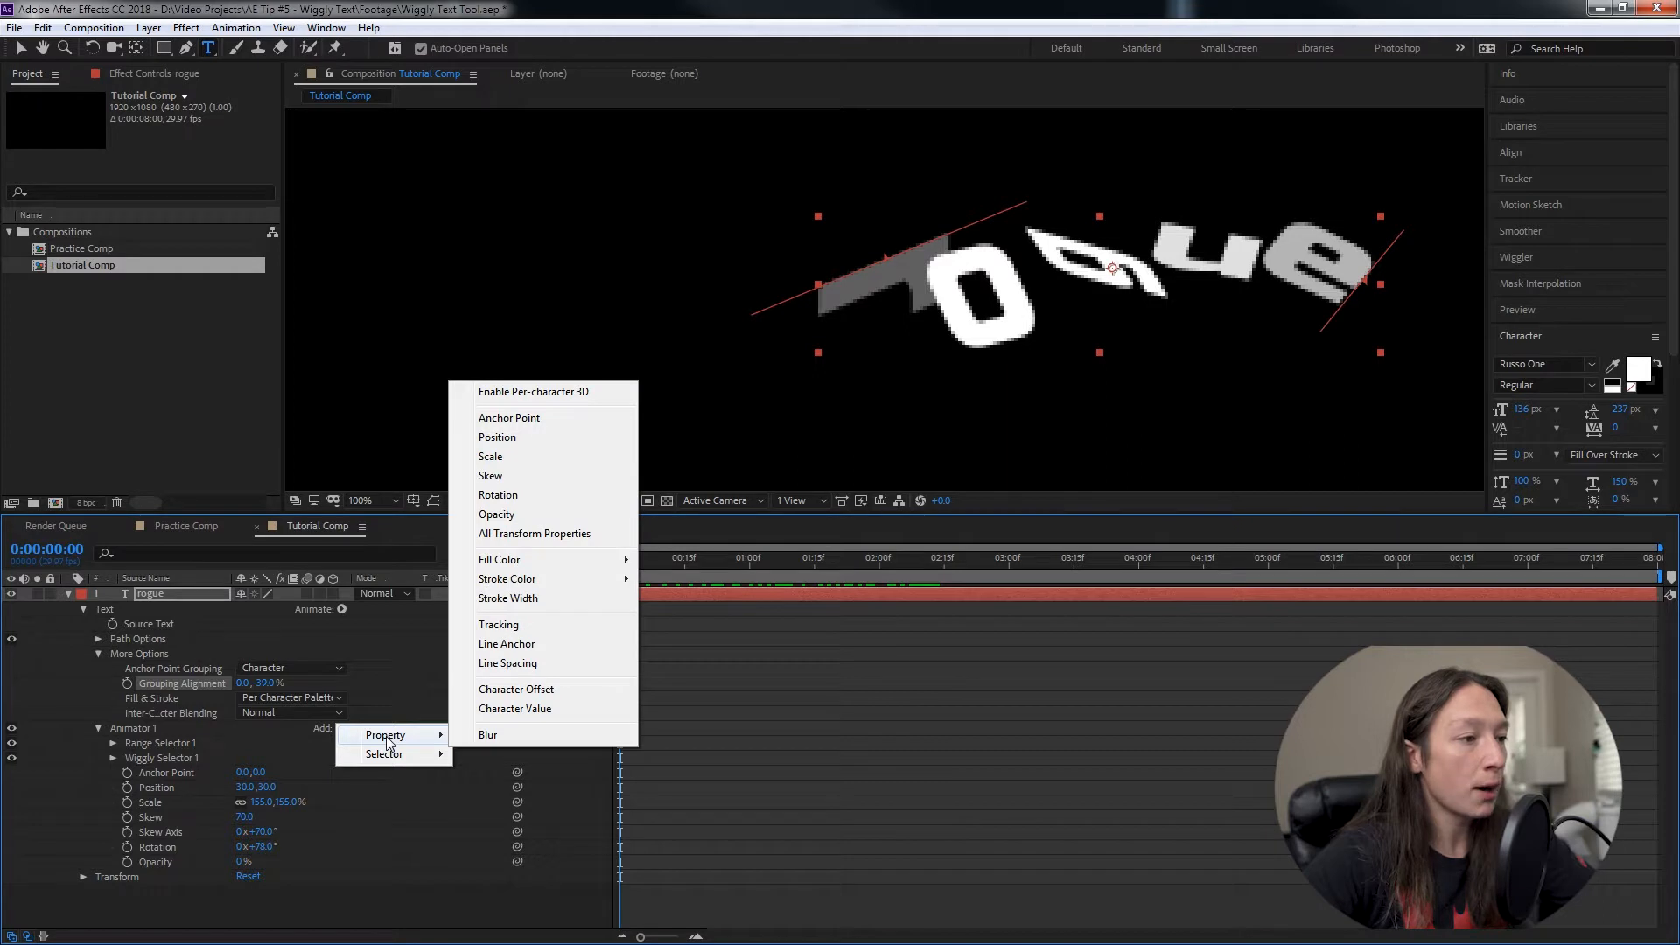
{"action": "mouse_move", "coordinate": [526, 561]}
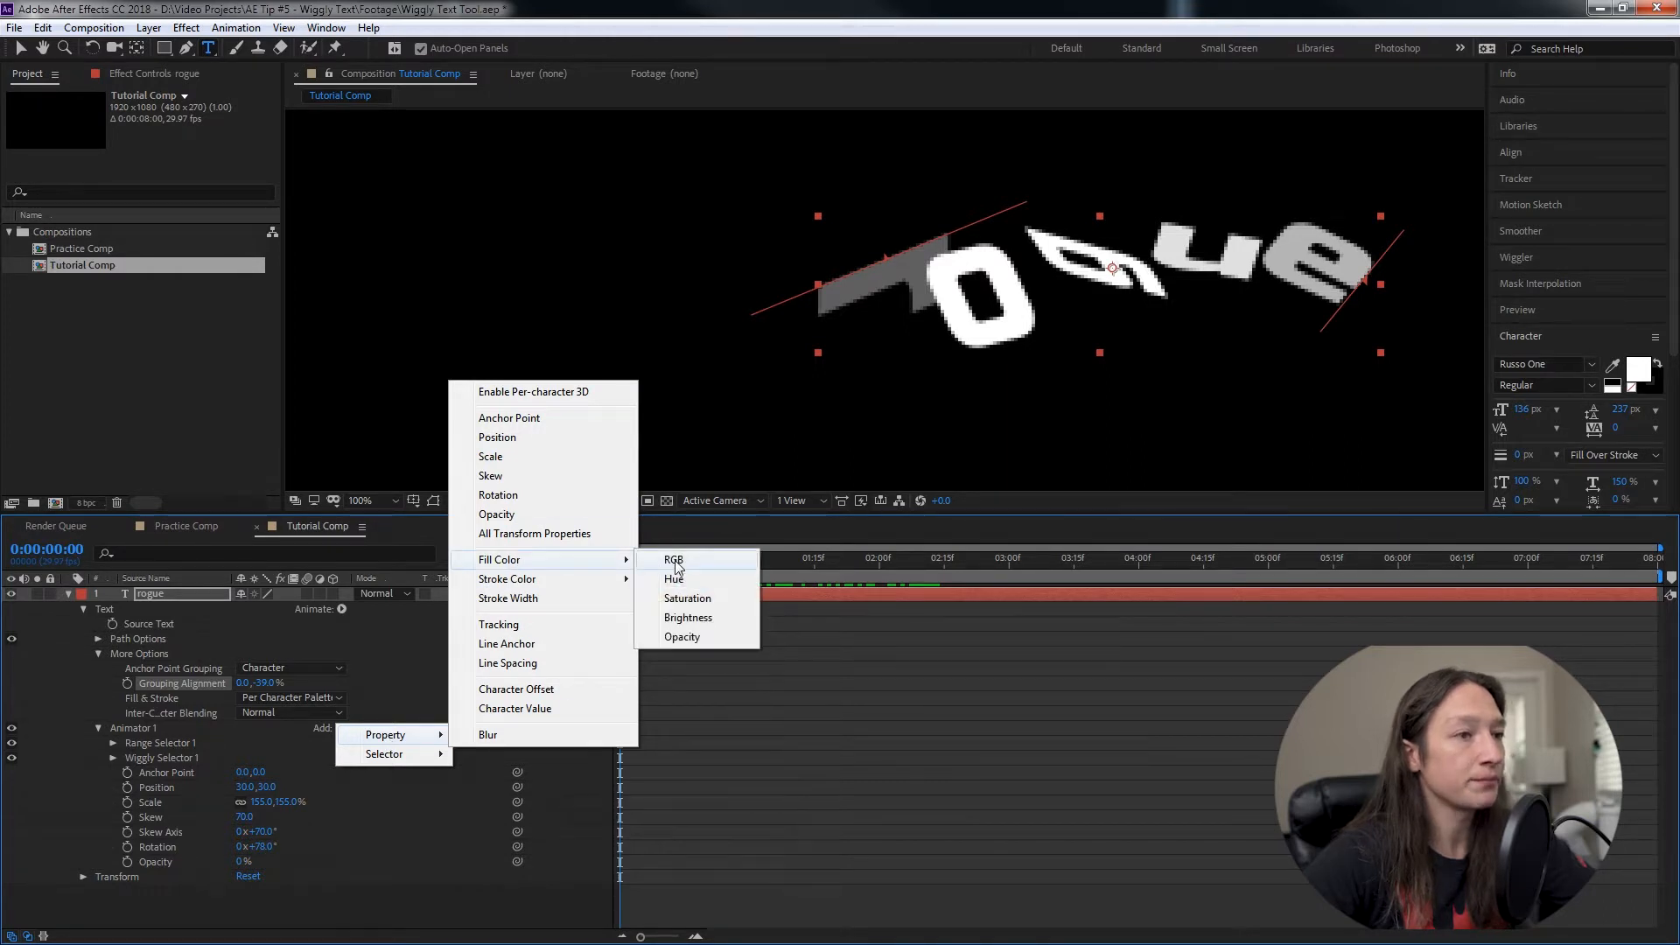
{"action": "left_click", "coordinate": [675, 561]}
{"action": "left_click_drag", "start_coordinate": [649, 575], "coordinate": [402, 628]}
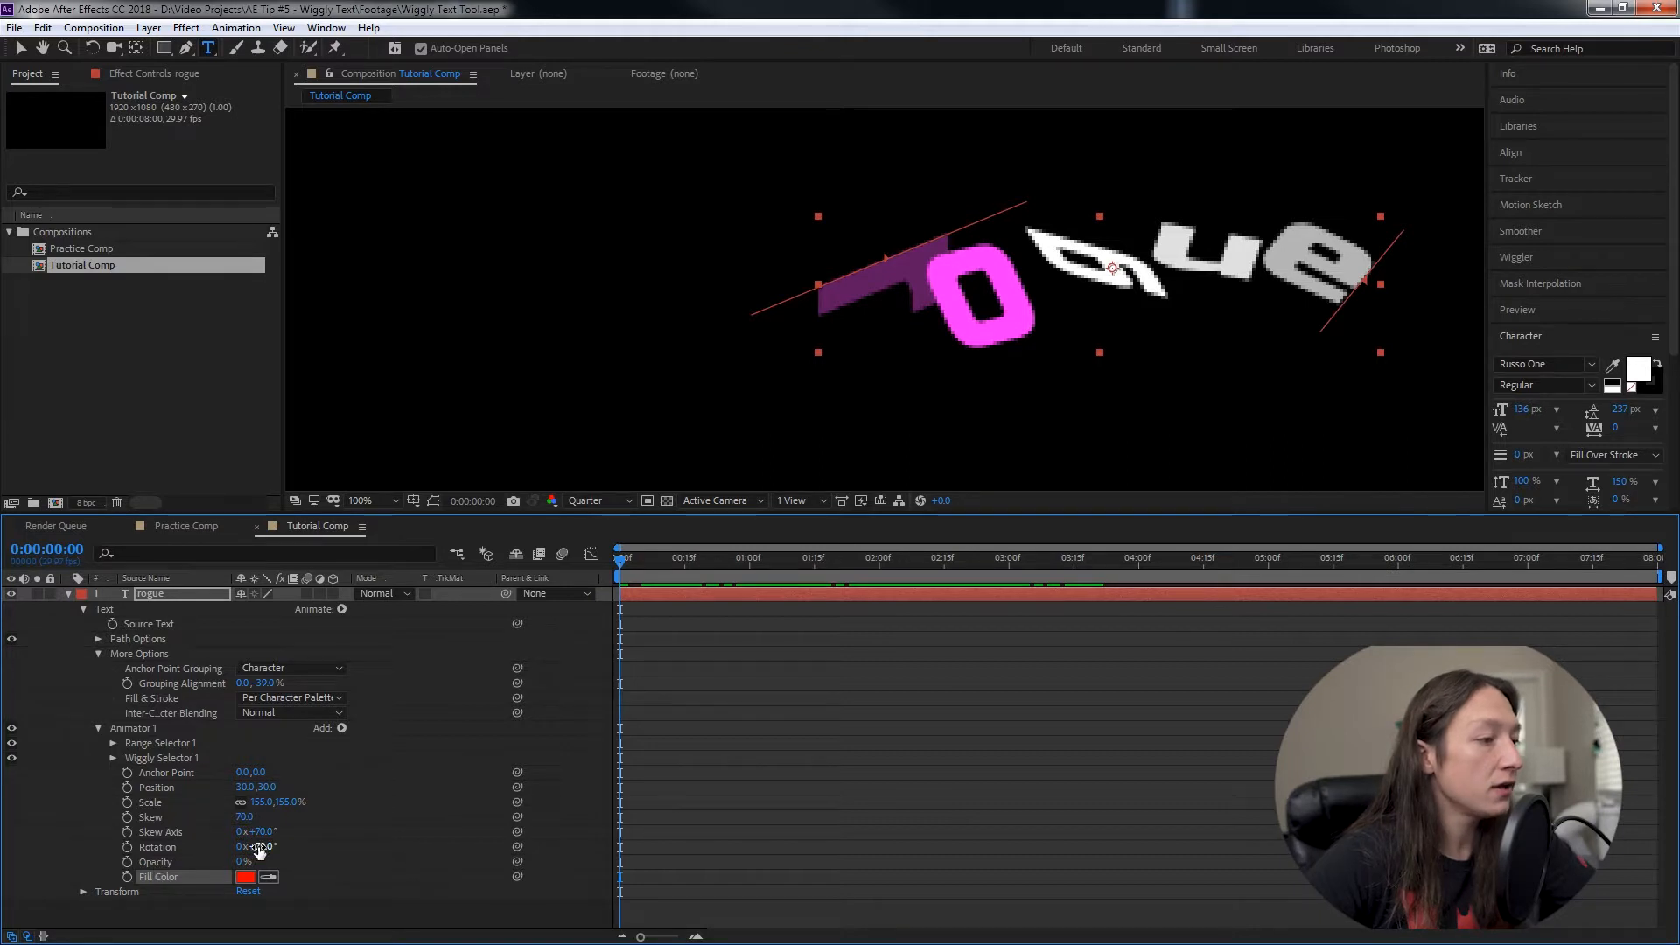
Add a Blur property to Animator 1, set it to 185, and preview it with the composition fitted to the viewer.
{"action": "left_click", "coordinate": [341, 728]}
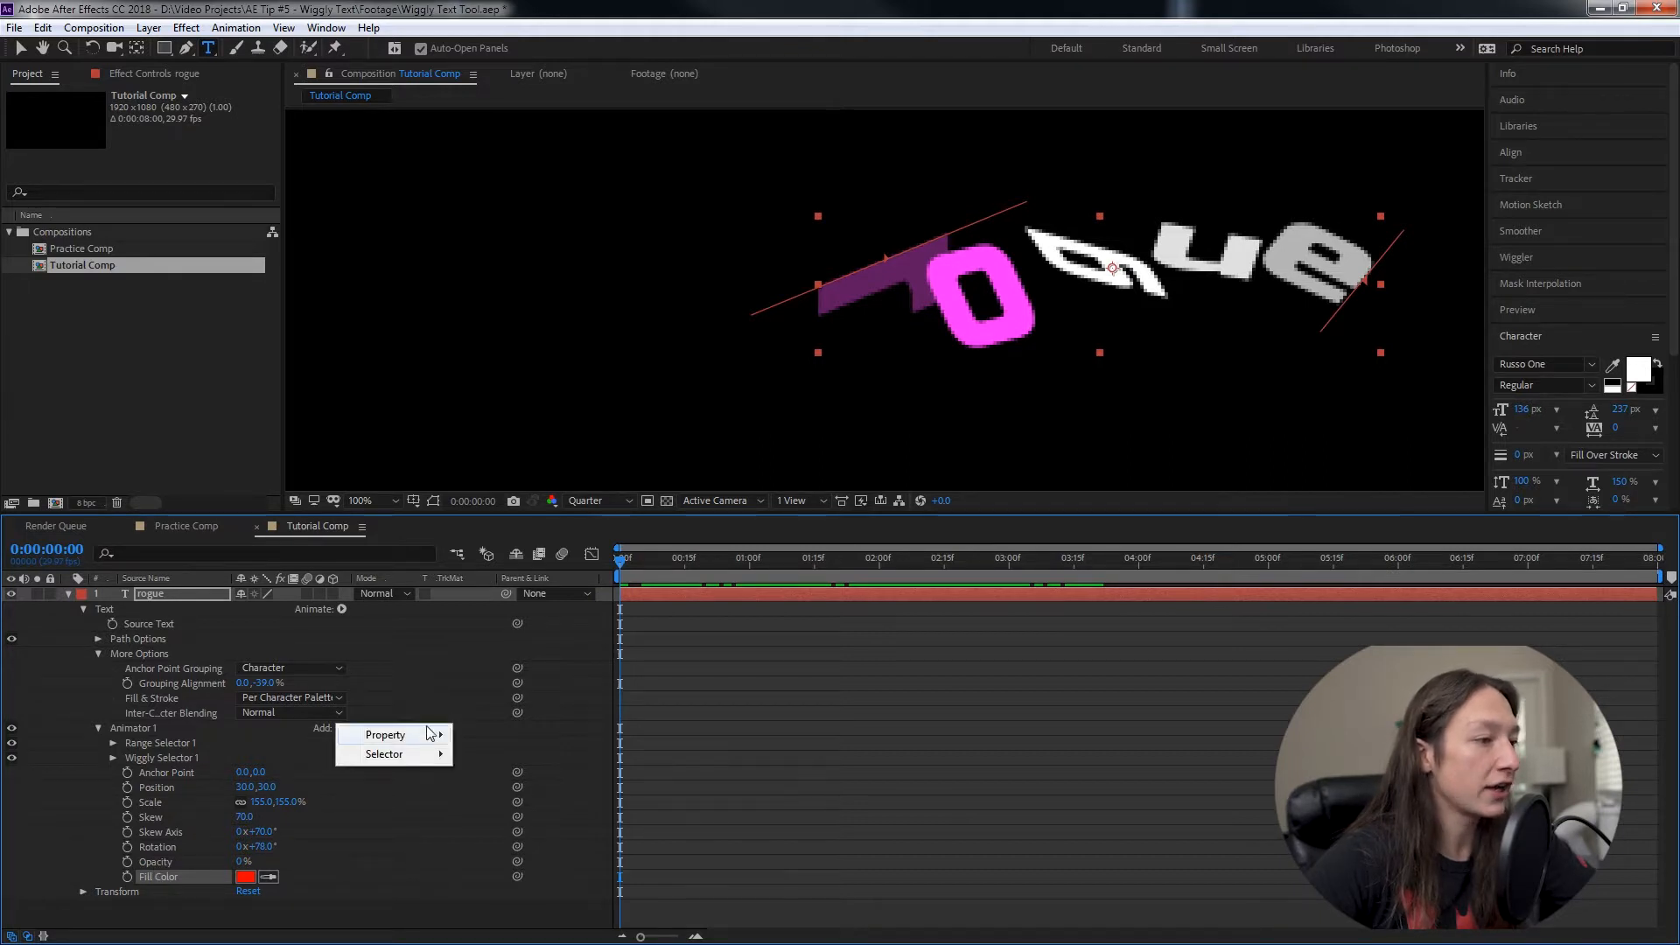
{"action": "mouse_move", "coordinate": [420, 742]}
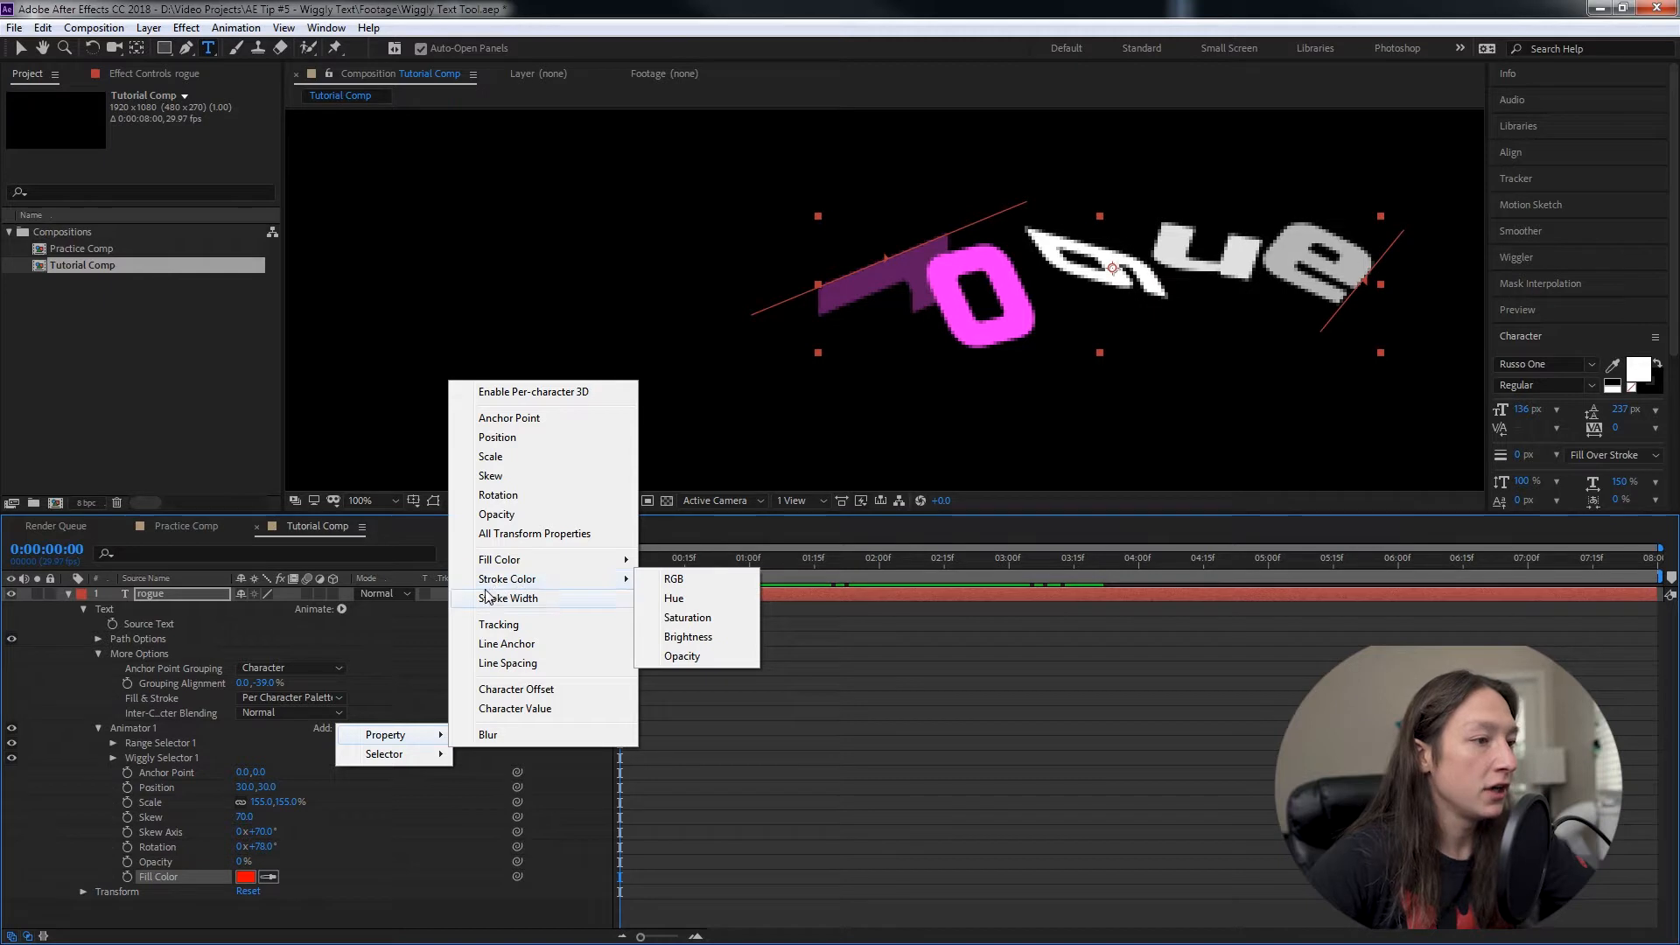
{"action": "mouse_move", "coordinate": [517, 585]}
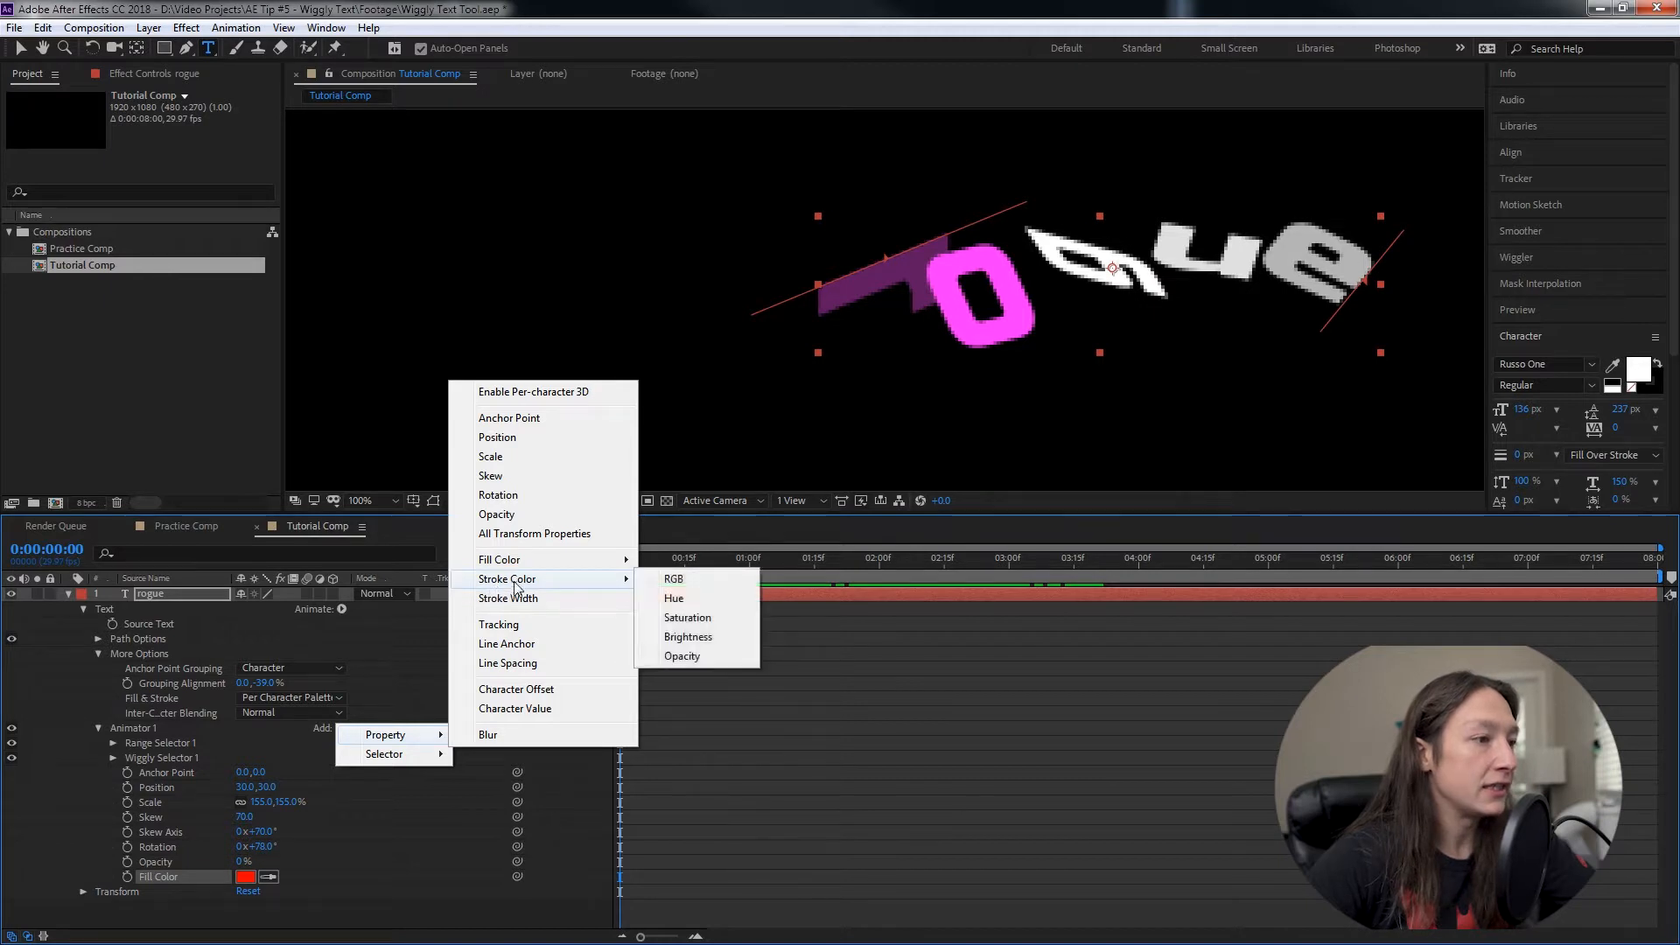
{"action": "left_click", "coordinate": [487, 735]}
{"action": "left_click_drag", "start_coordinate": [259, 892], "coordinate": [415, 883]}
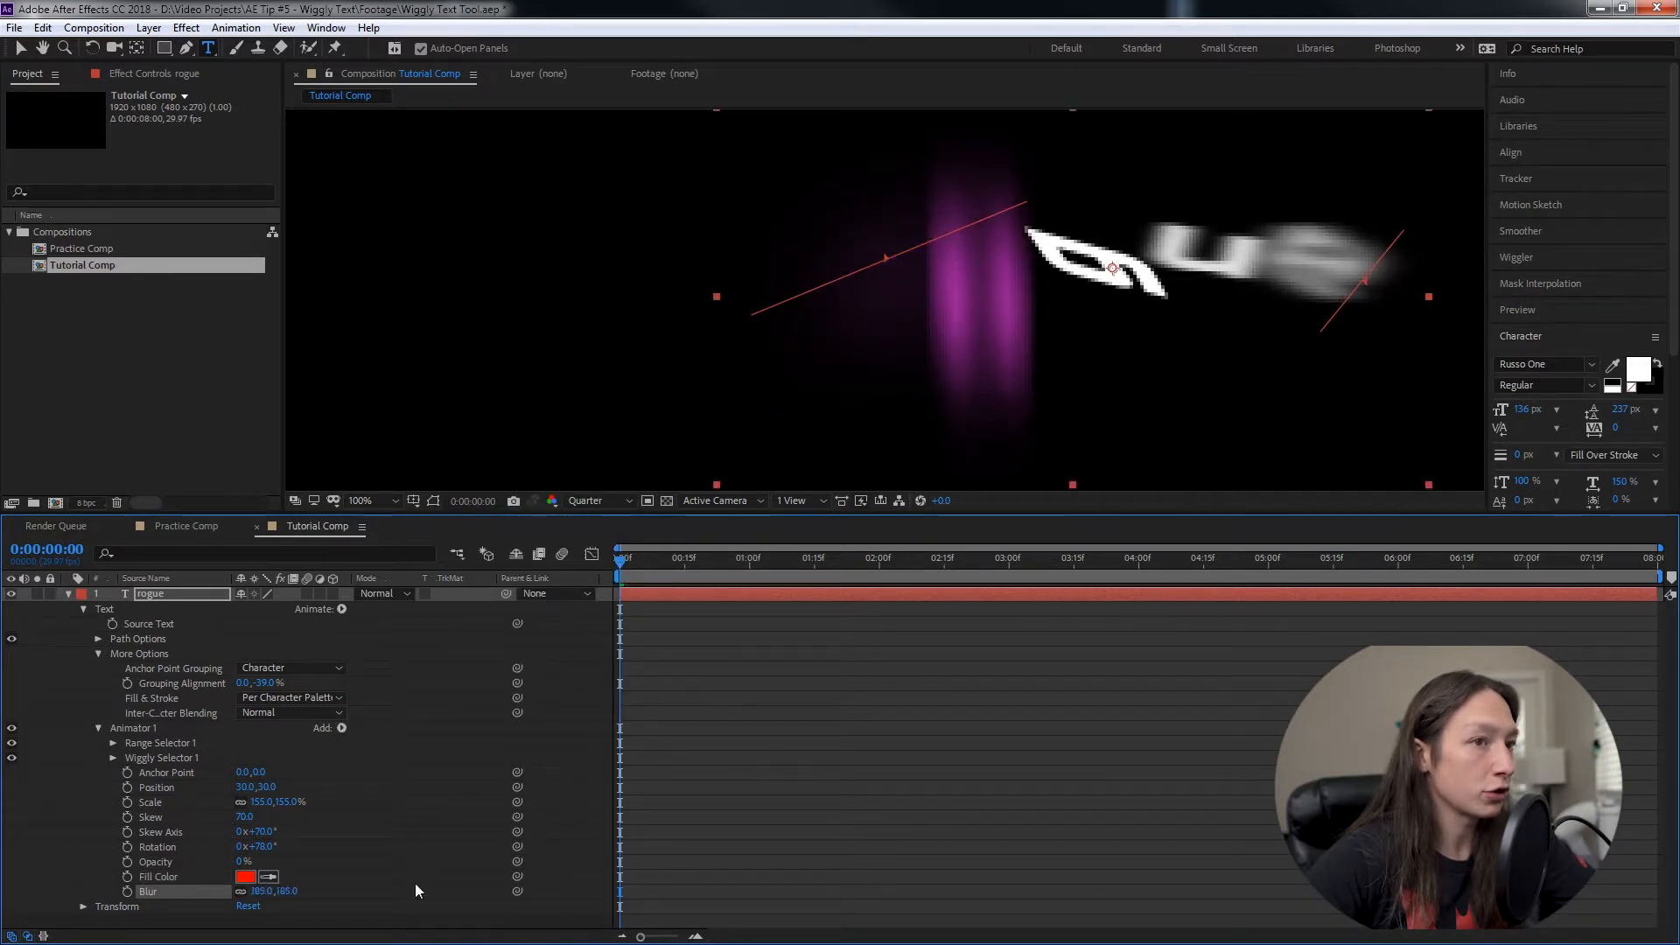
{"action": "left_click_drag", "start_coordinate": [682, 564], "coordinate": [892, 563]}
{"action": "left_click", "coordinate": [376, 501]}
{"action": "left_click", "coordinate": [385, 534]}
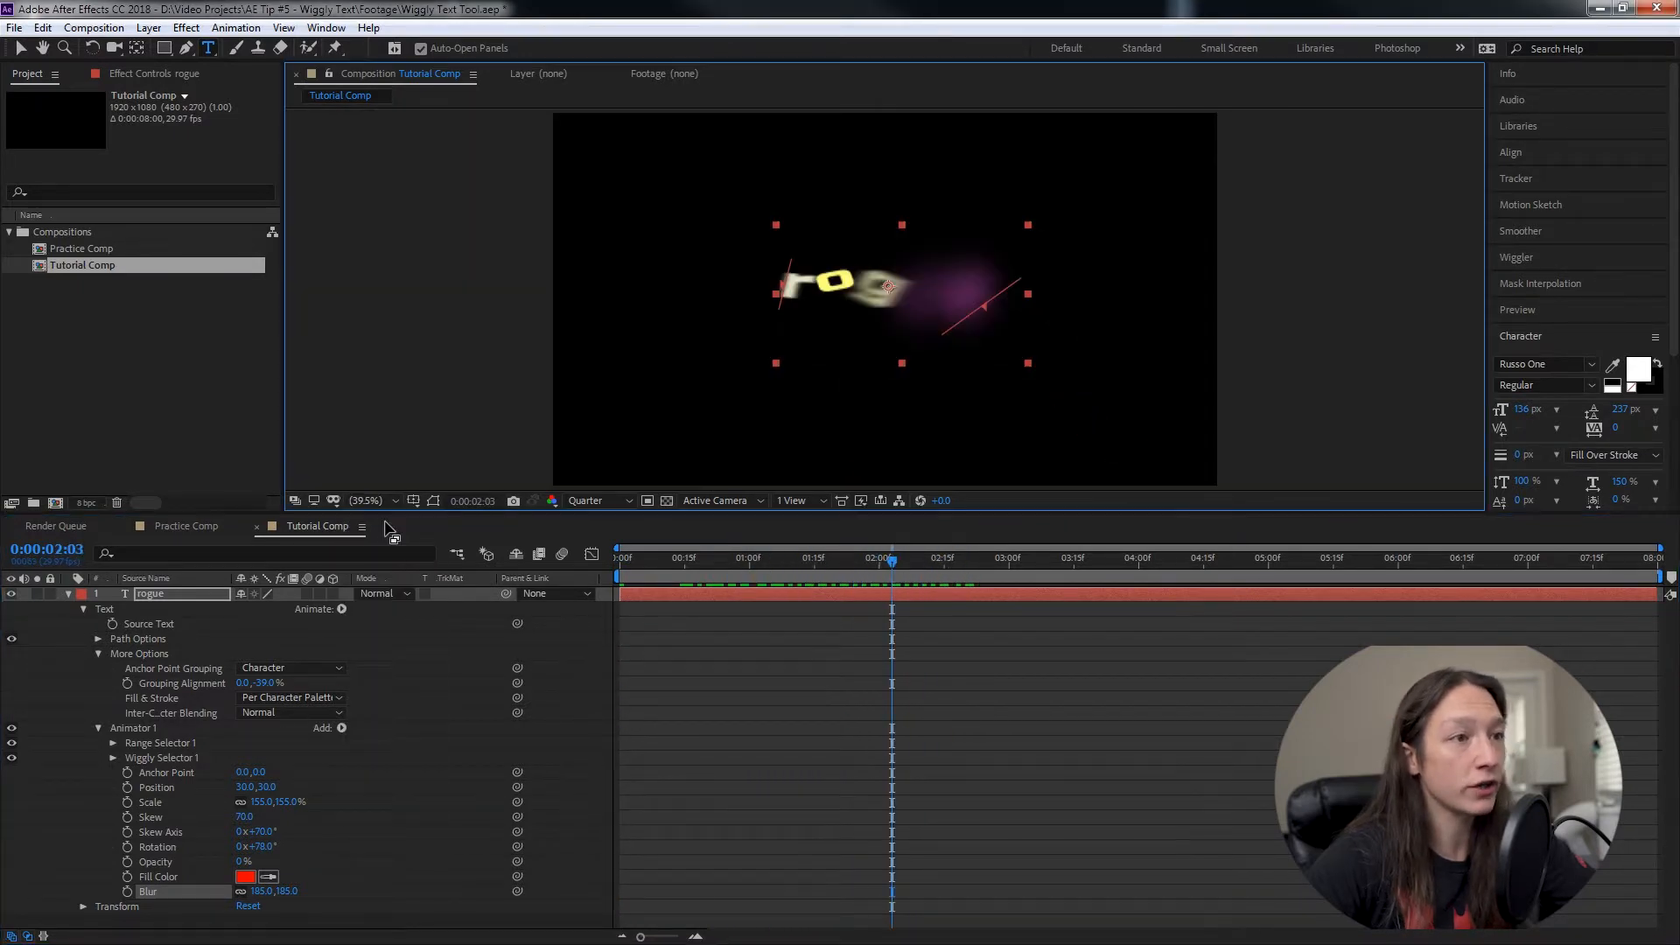
Expand the Wiggly selector's settings, review them with the animator properties, and scrub the first second of the animation.
{"action": "left_click", "coordinate": [112, 758]}
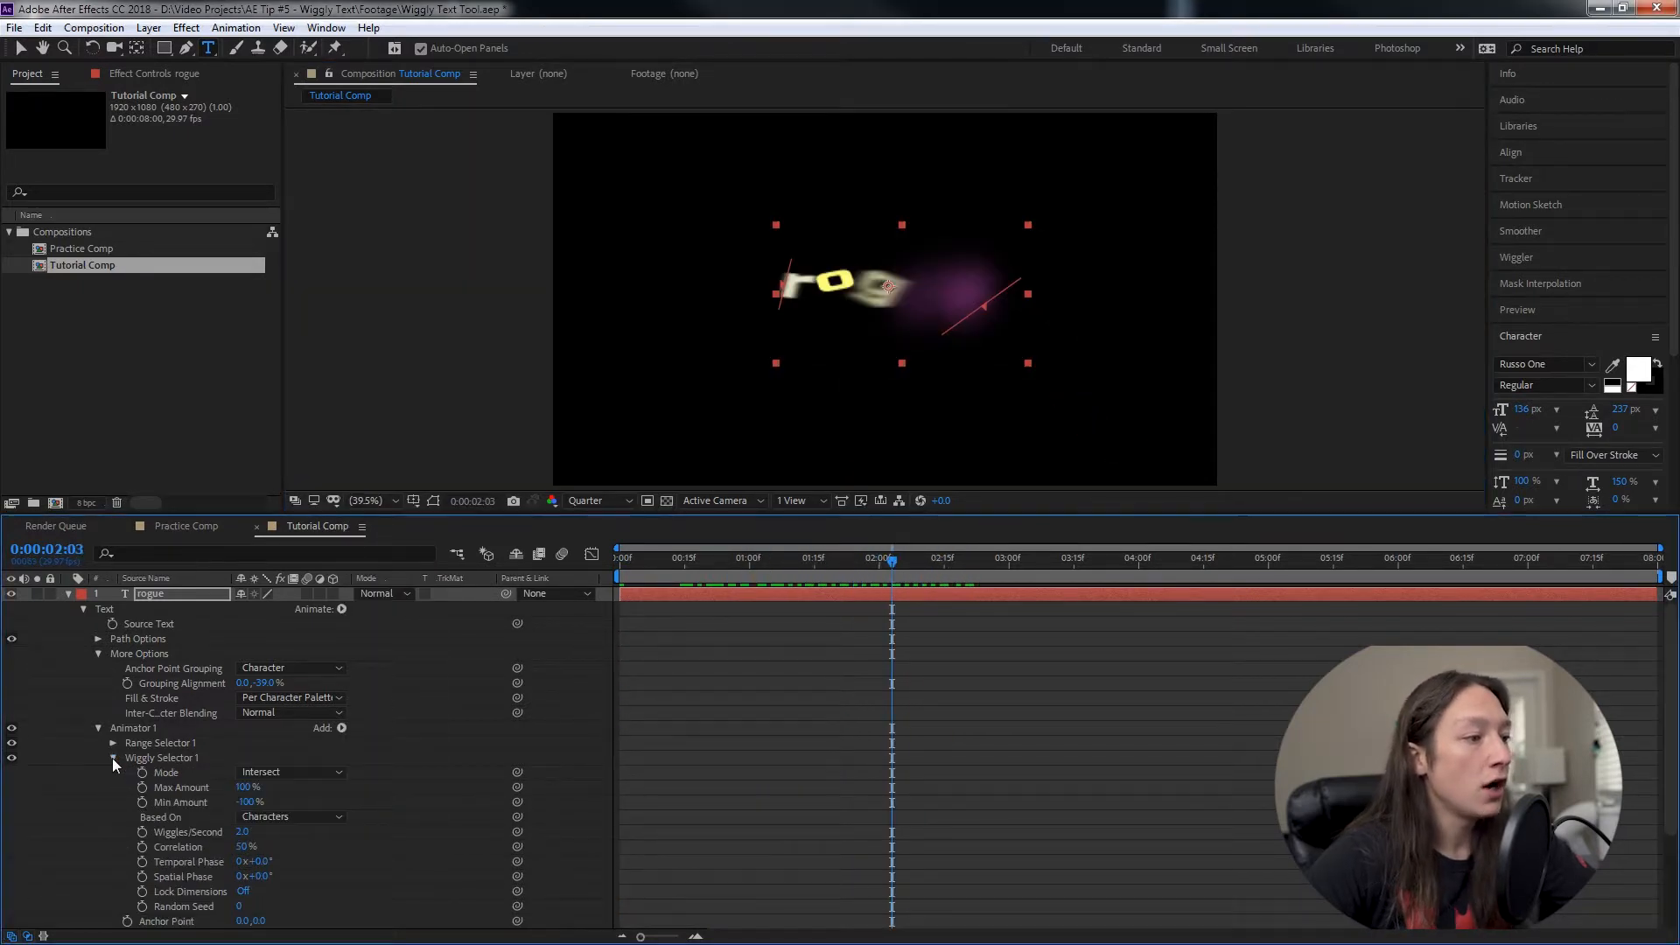
{"action": "left_click", "coordinate": [112, 758]}
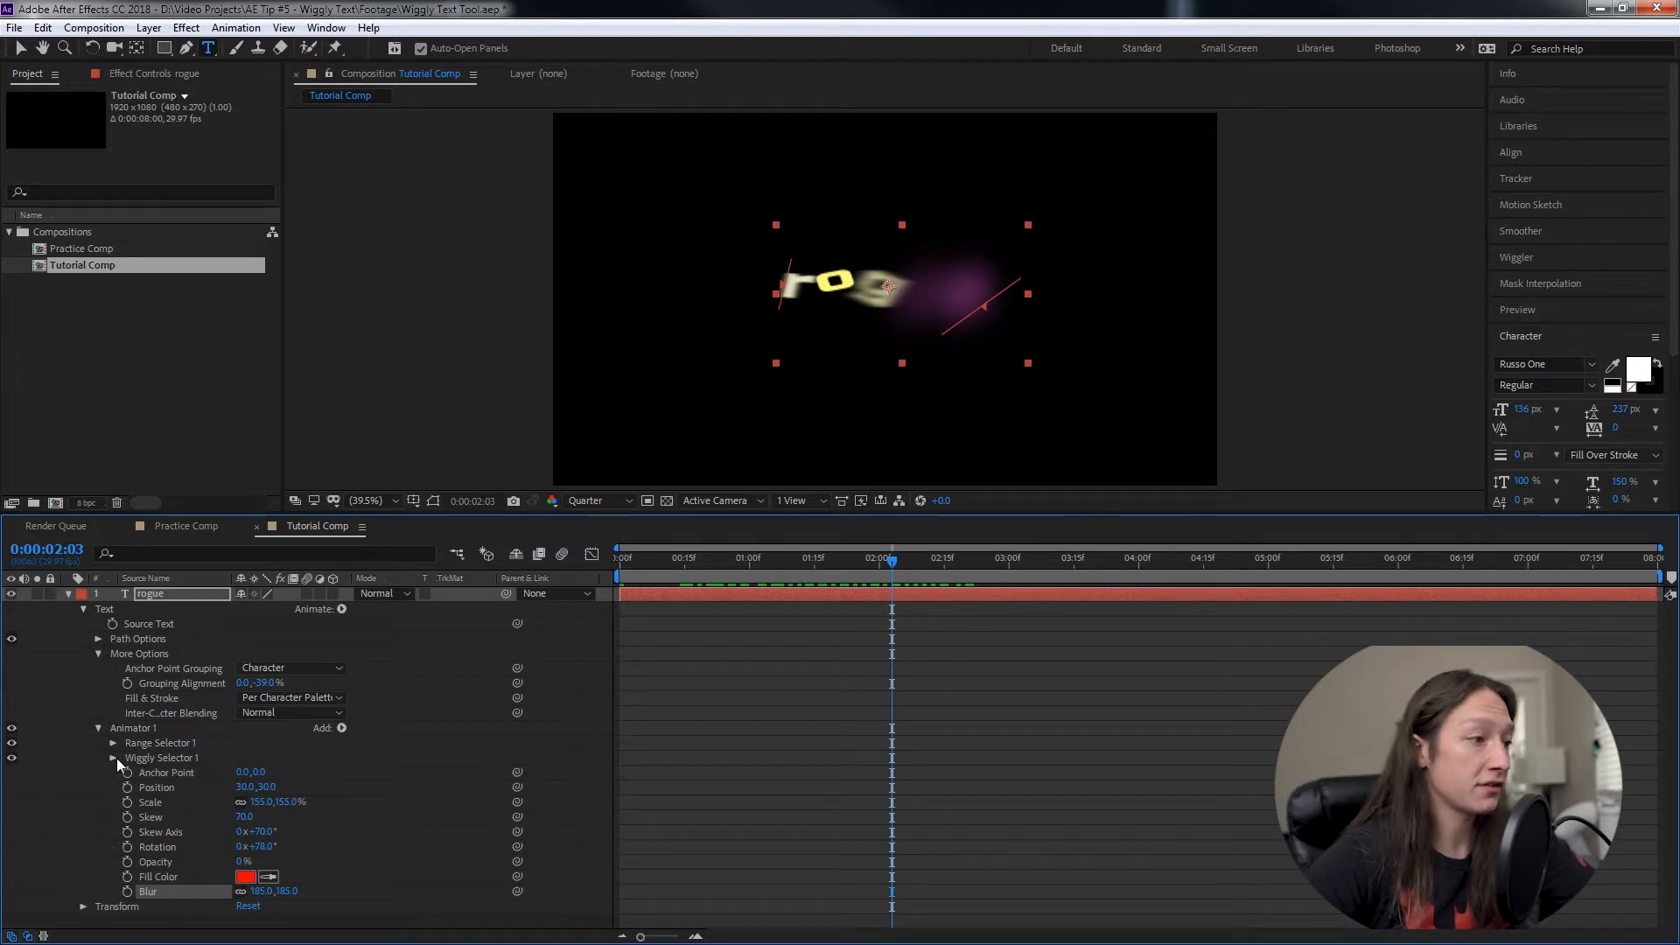
{"action": "left_click", "coordinate": [114, 758]}
{"action": "mouse_move", "coordinate": [742, 559]}
{"action": "left_mouse_down"}
{"action": "mouse_move", "coordinate": [647, 568]}
{"action": "mouse_move", "coordinate": [716, 573]}
{"action": "left_mouse_up"}
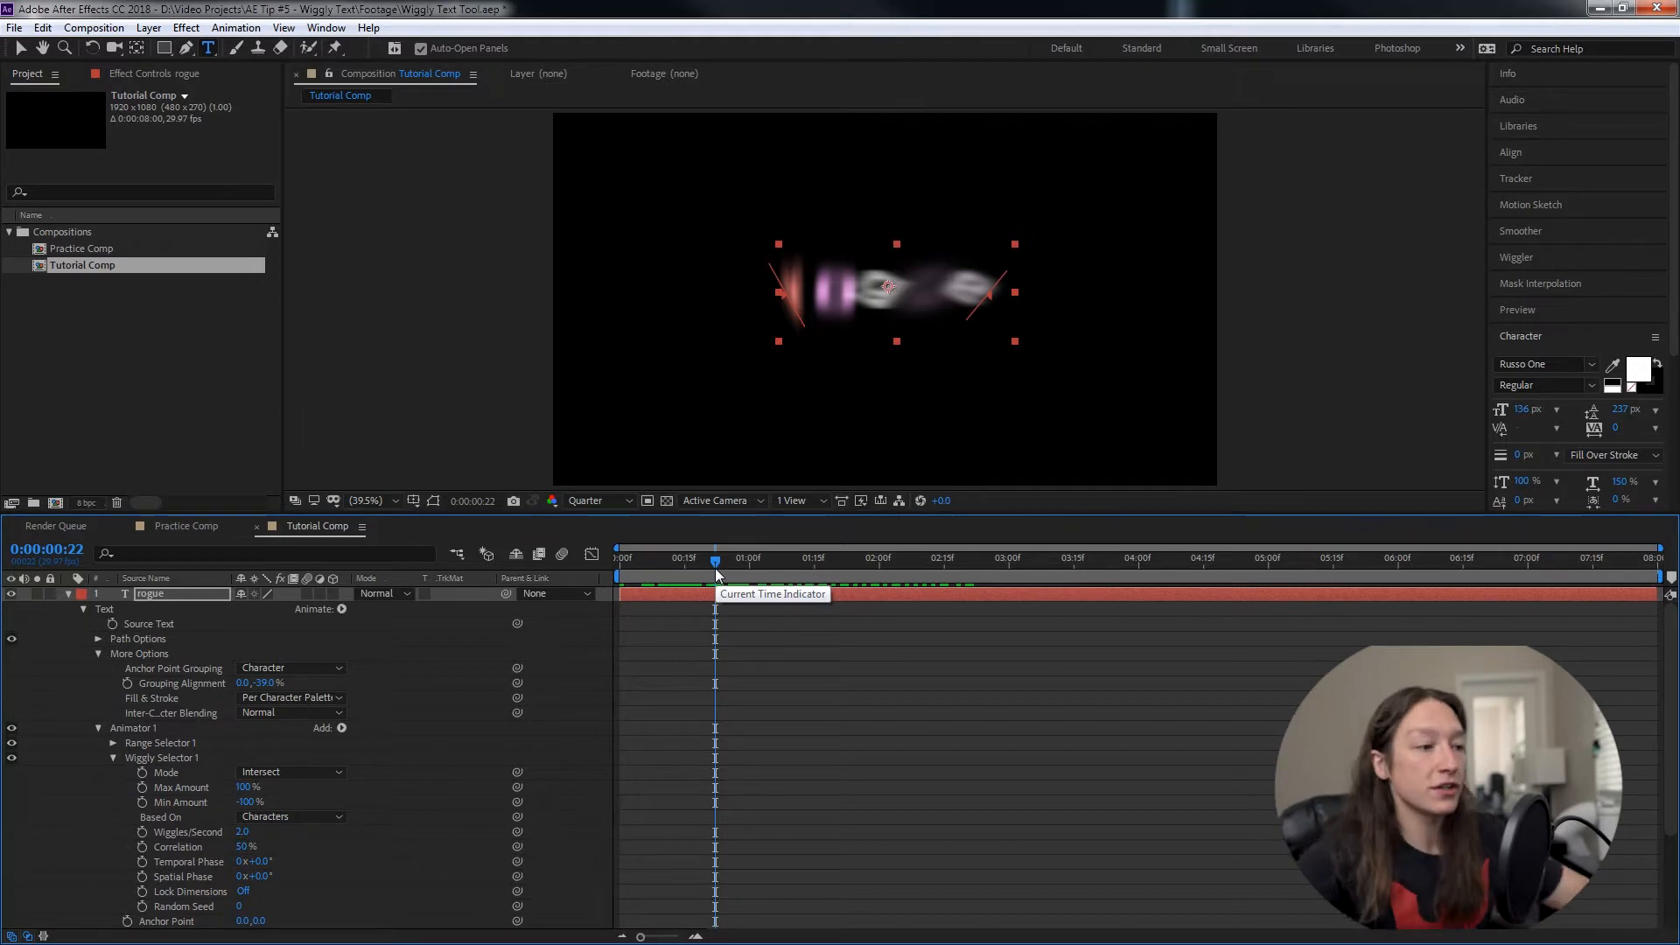
{"action": "left_click", "coordinate": [244, 786]}
{"action": "scroll", "coordinate": [315, 788], "scroll_direction": "down", "scroll_amount": 3}
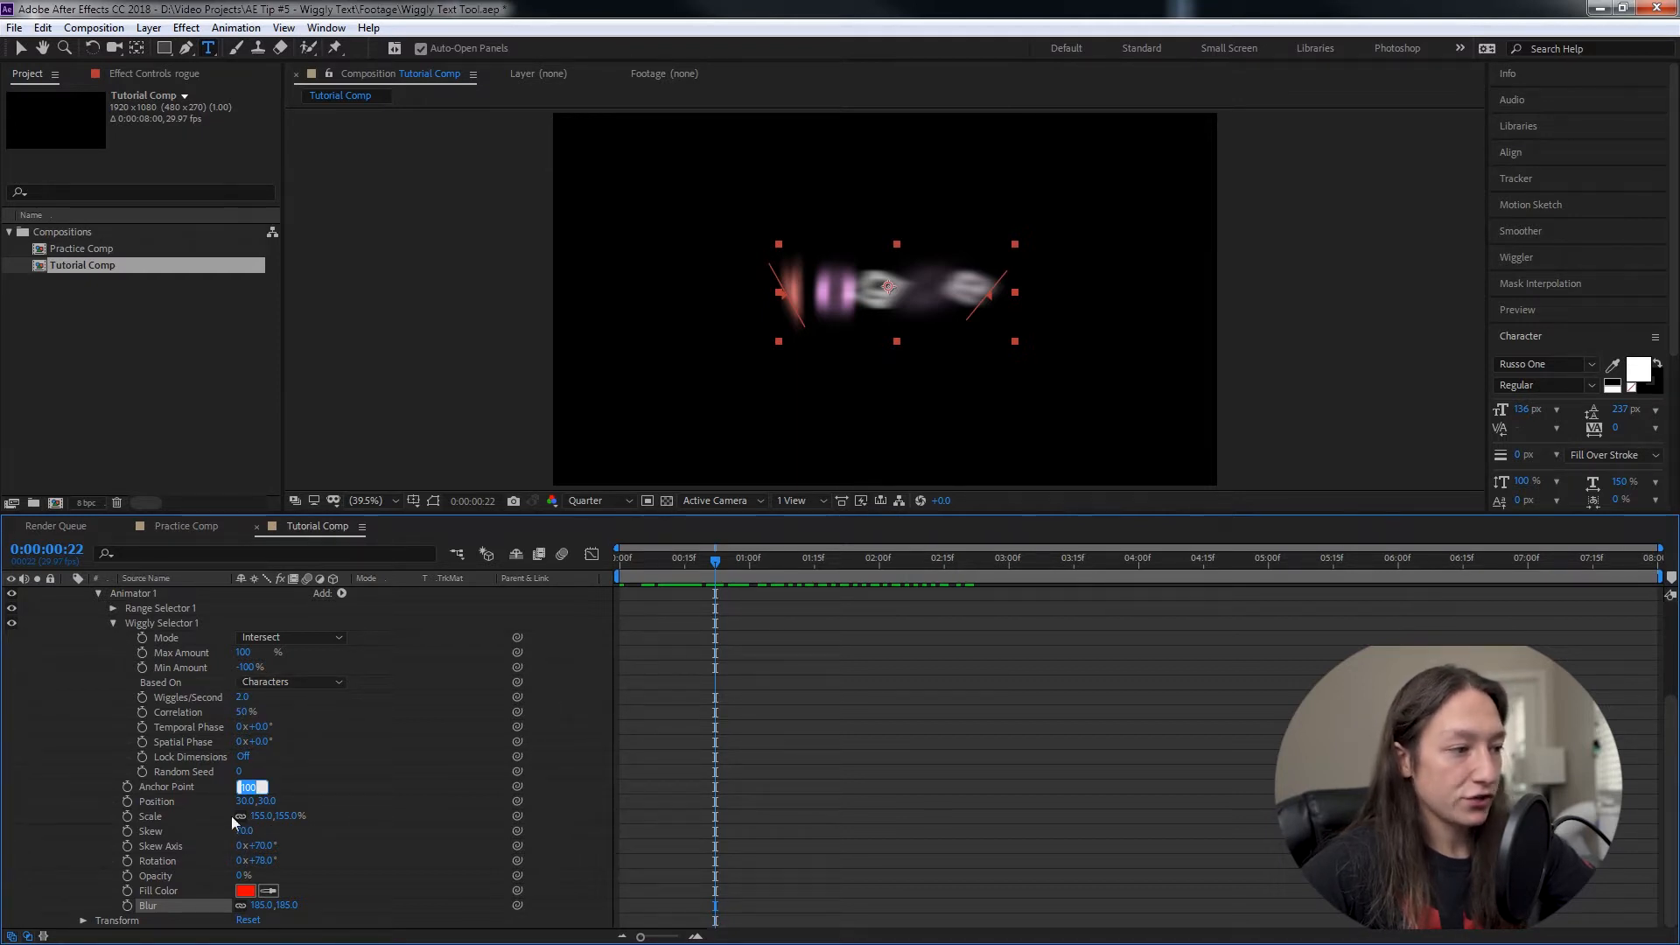
{"action": "left_click_drag", "start_coordinate": [724, 567], "coordinate": [667, 590]}
Set the Wiggly selector's Wiggles/Second to 20 and play back the faster animation.
{"action": "left_click", "coordinate": [243, 698]}
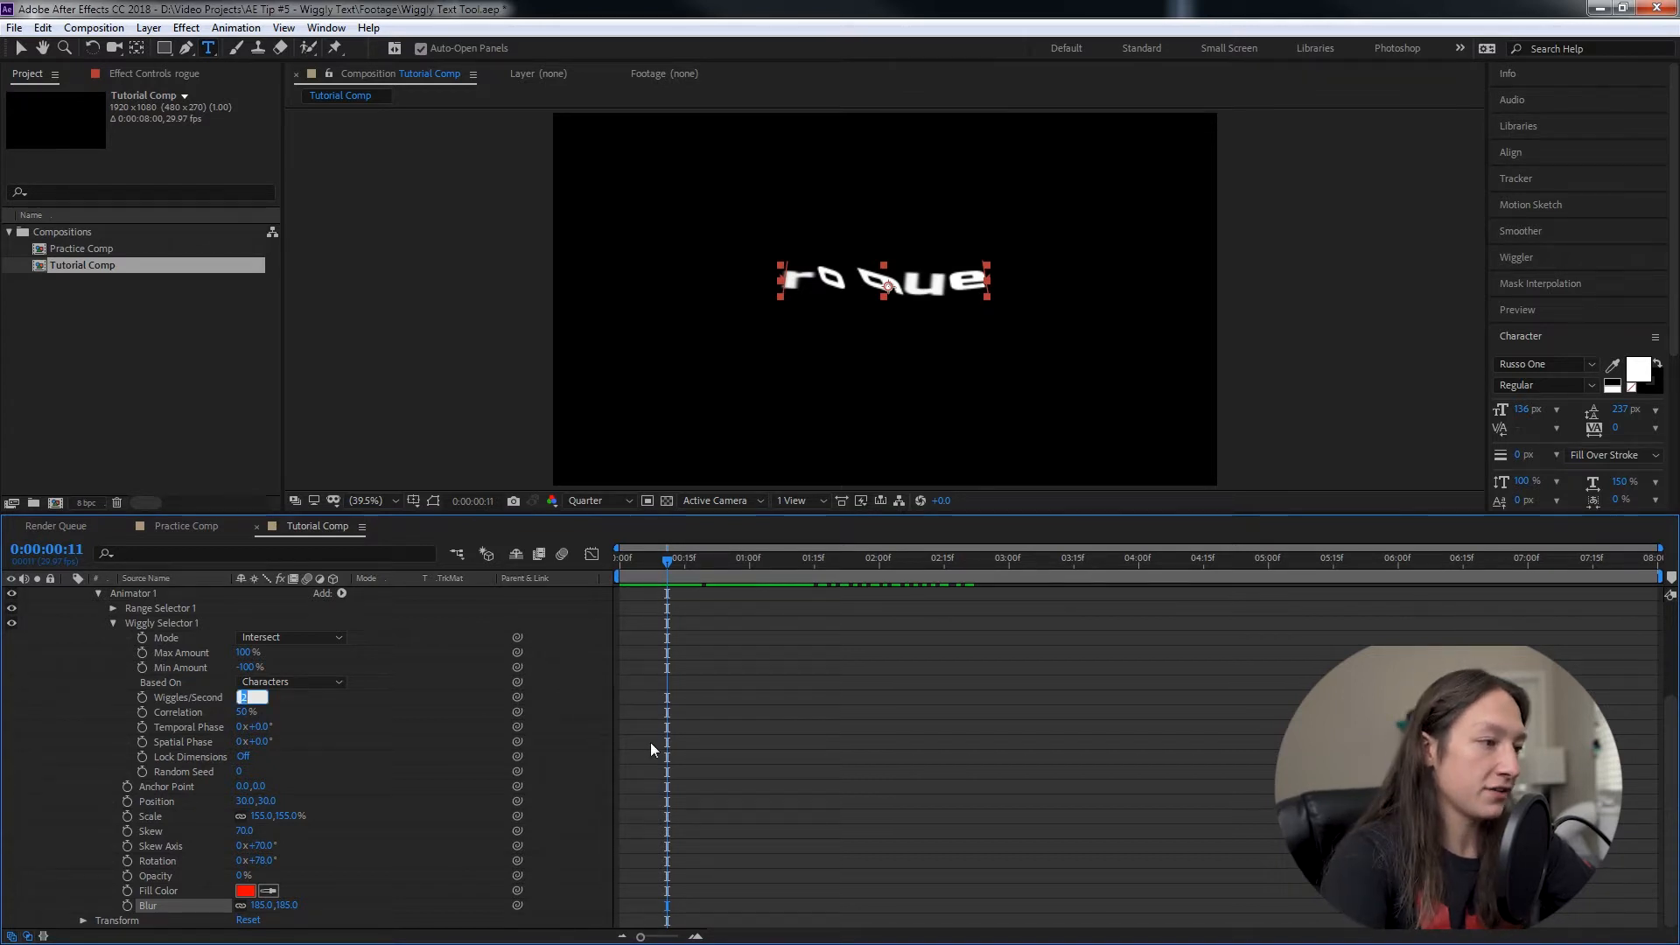
{"action": "type", "text": "20"}
{"action": "key", "text": "Return"}
{"action": "key", "text": "space"}
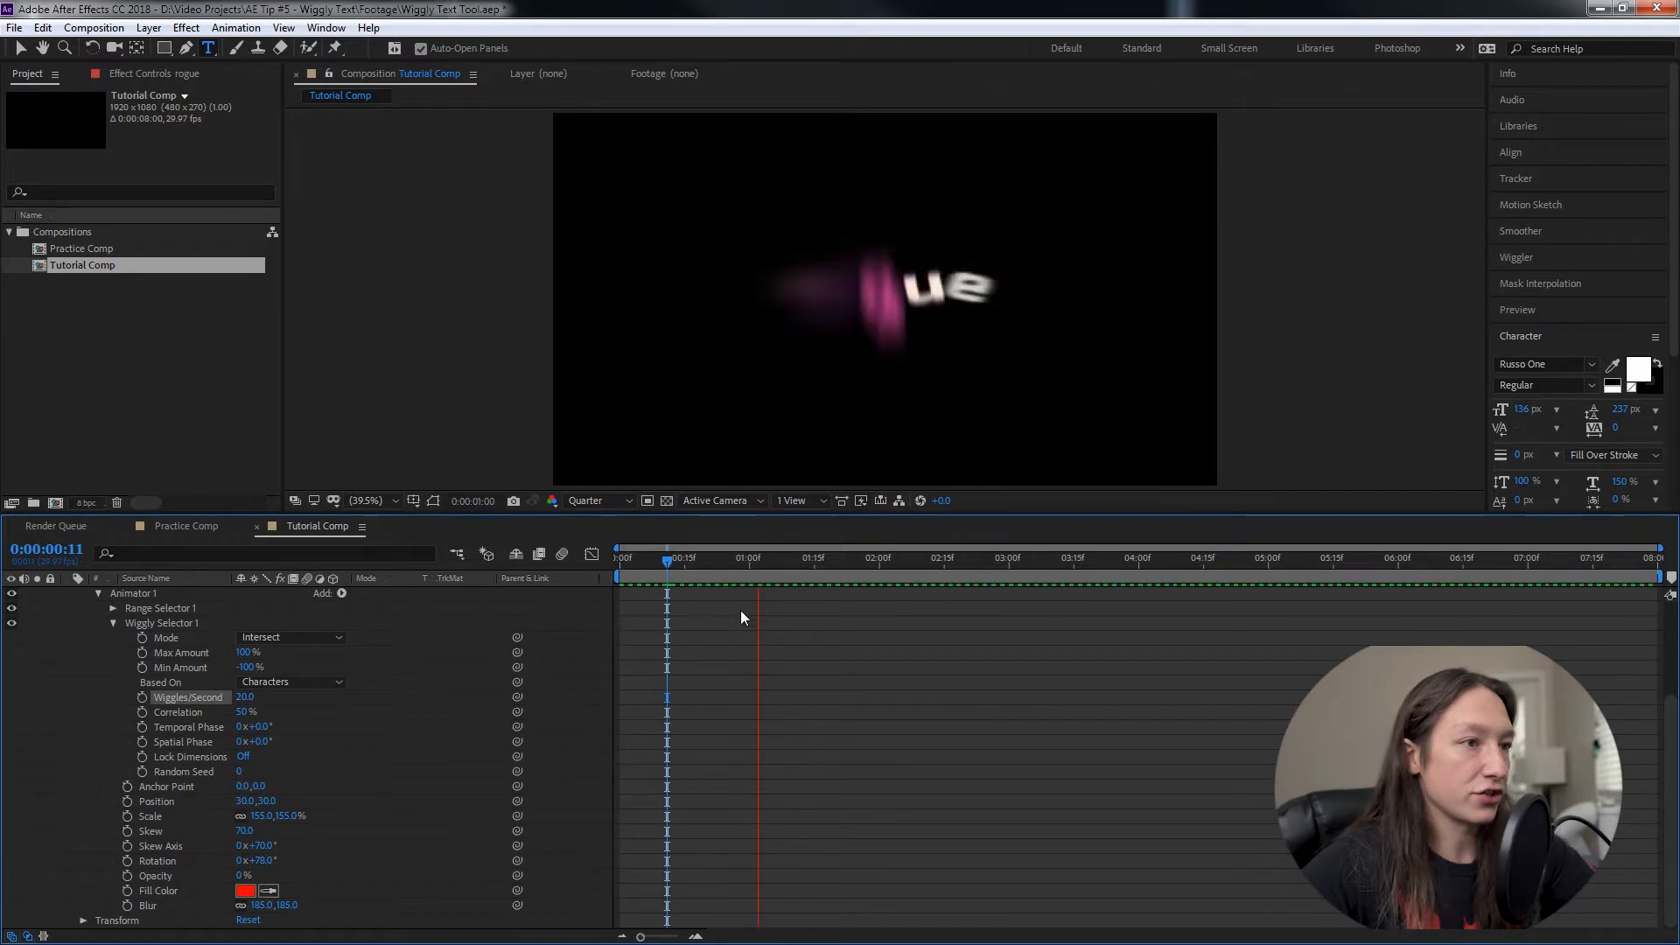
{"action": "key", "text": "space"}
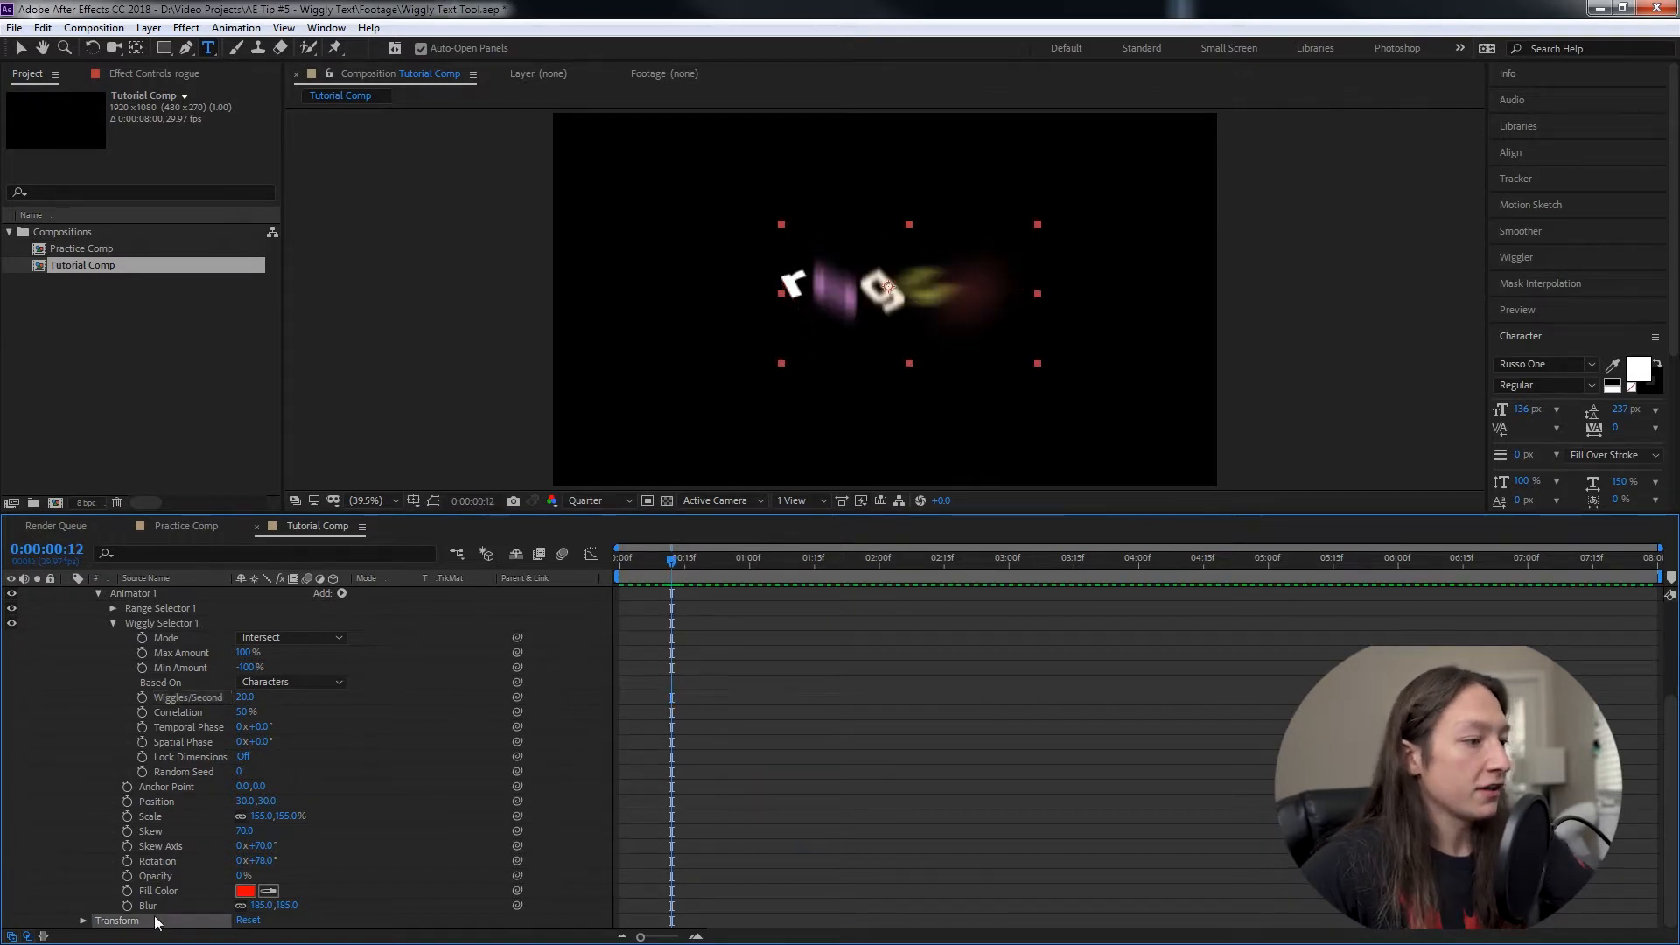
Remove Animator 1's Blur, reset its Position, Scale, Skew Axis, Skew and Rotation to their defaults, and play back the text.
{"action": "scroll", "coordinate": [154, 908], "scroll_direction": "up", "scroll_amount": 1}
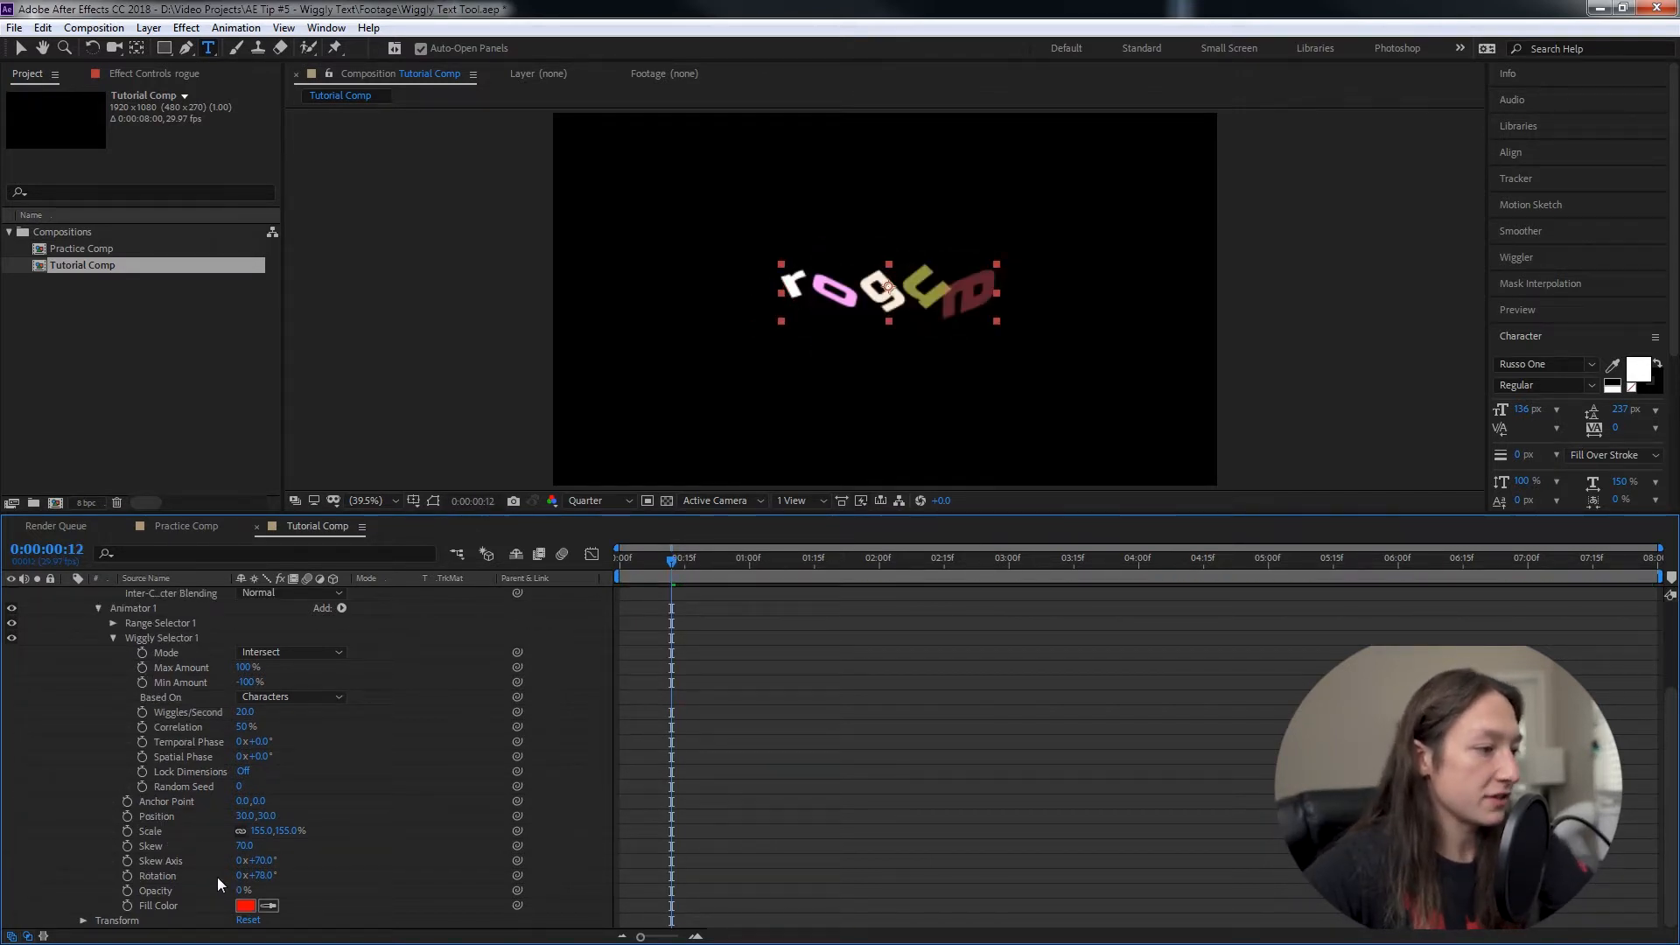
{"action": "right_click", "coordinate": [166, 815]}
{"action": "left_click", "coordinate": [243, 725]}
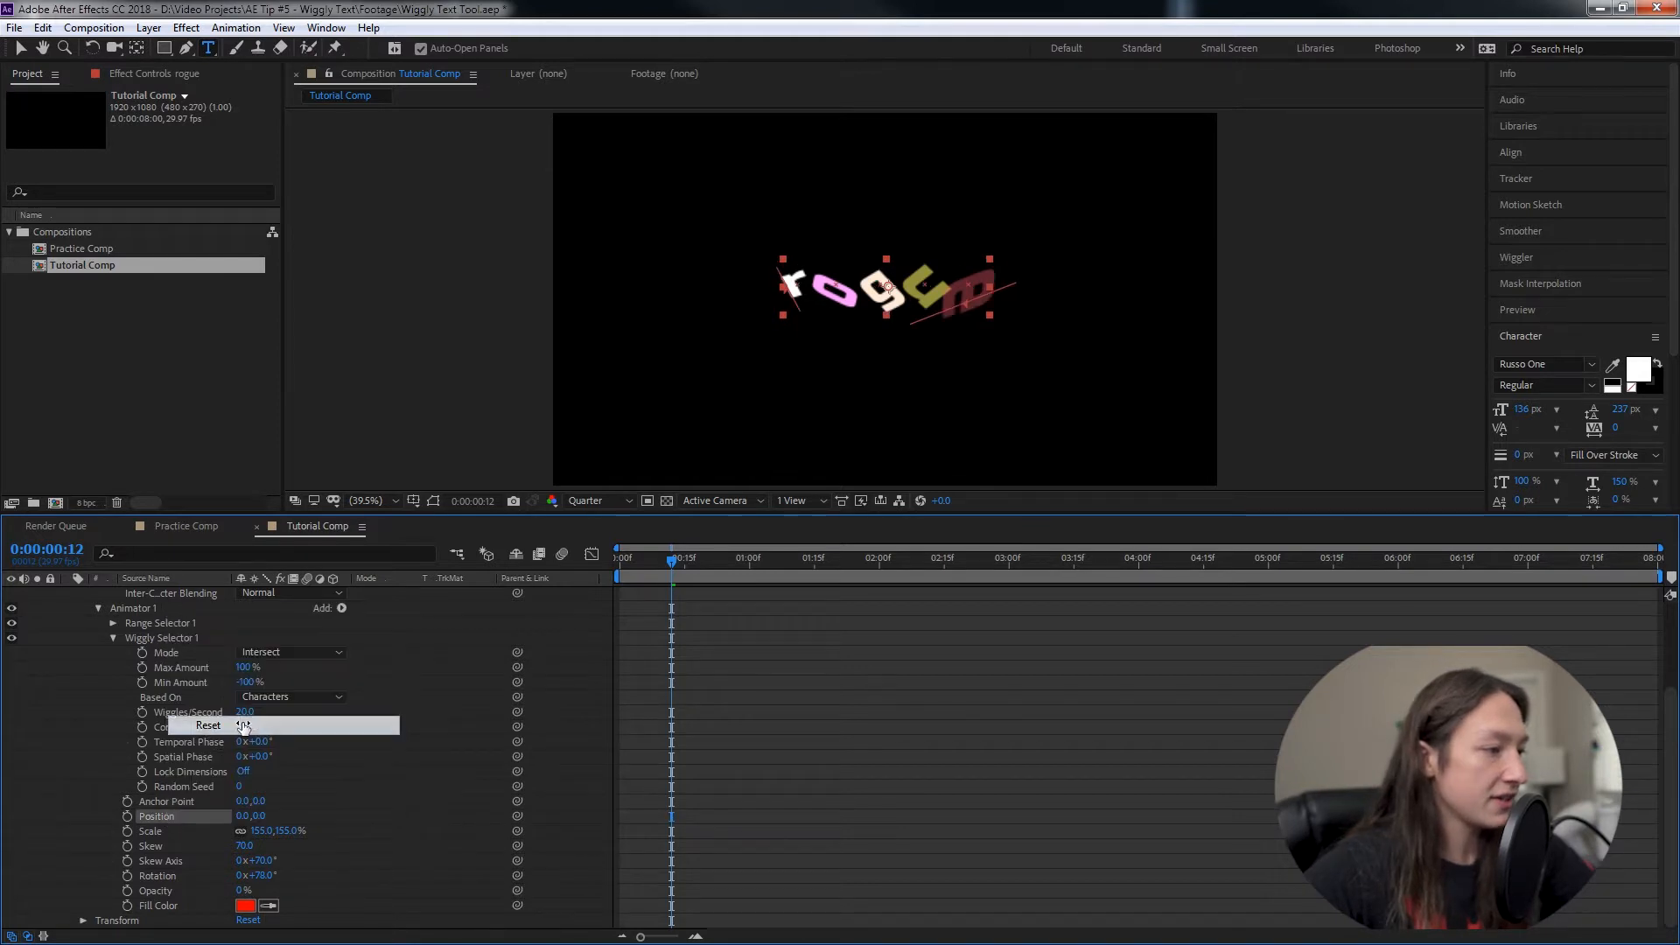
{"action": "right_click", "coordinate": [176, 831]}
{"action": "left_click", "coordinate": [194, 750]}
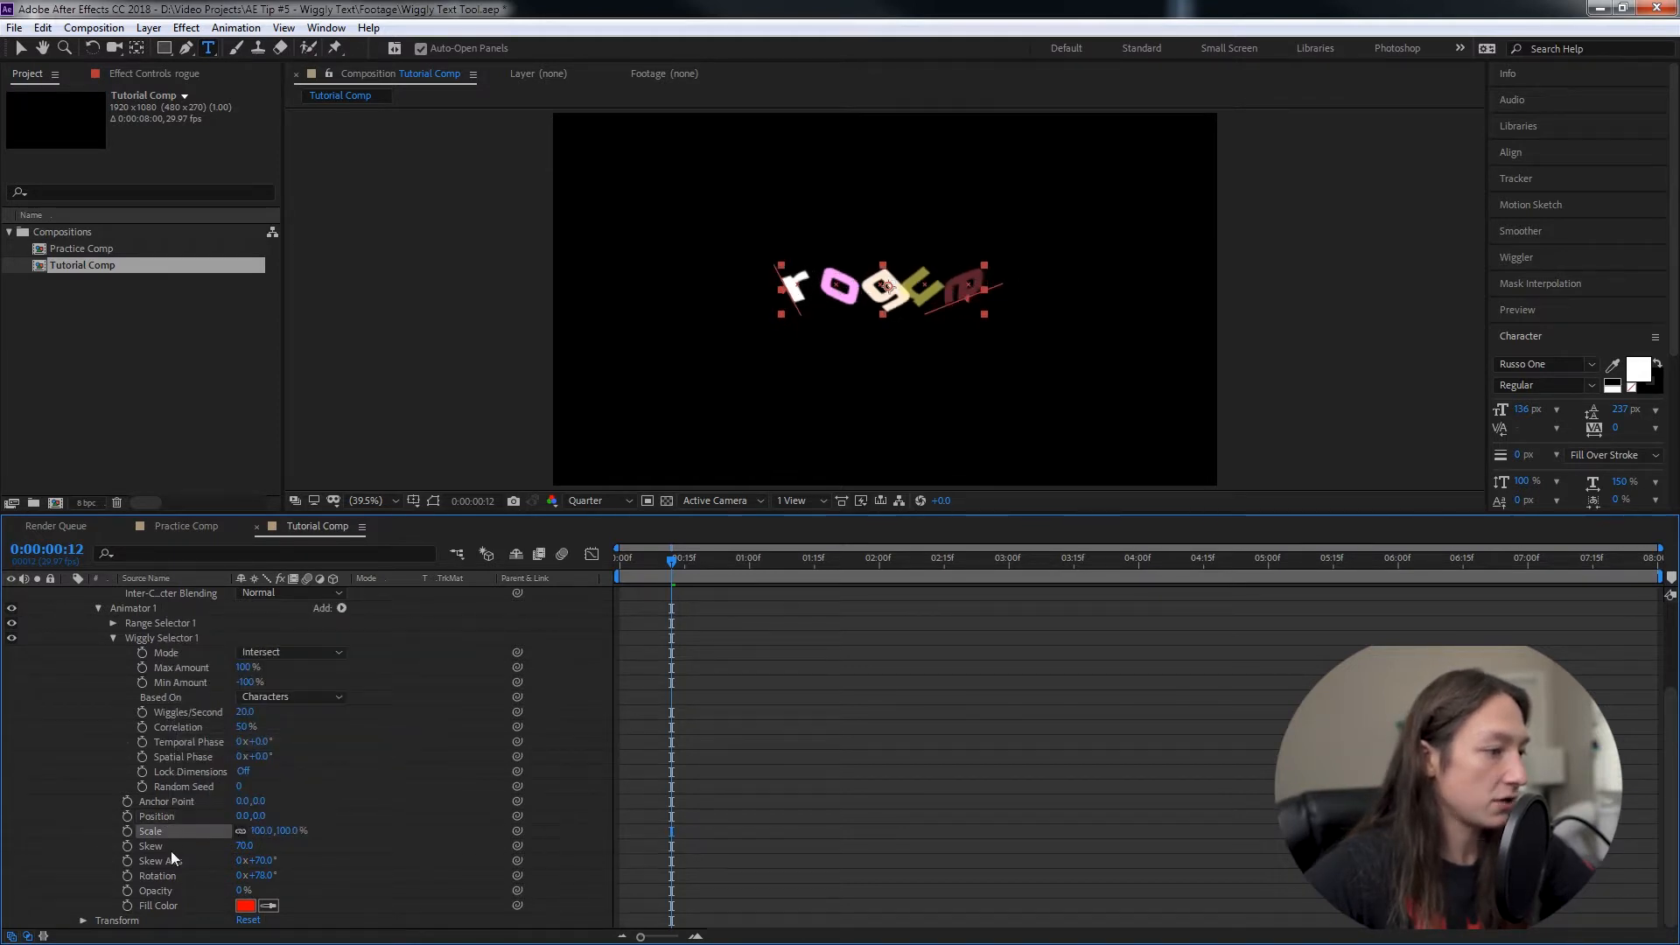
{"action": "right_click", "coordinate": [171, 856]}
{"action": "left_click", "coordinate": [217, 764]}
{"action": "right_click", "coordinate": [165, 843]}
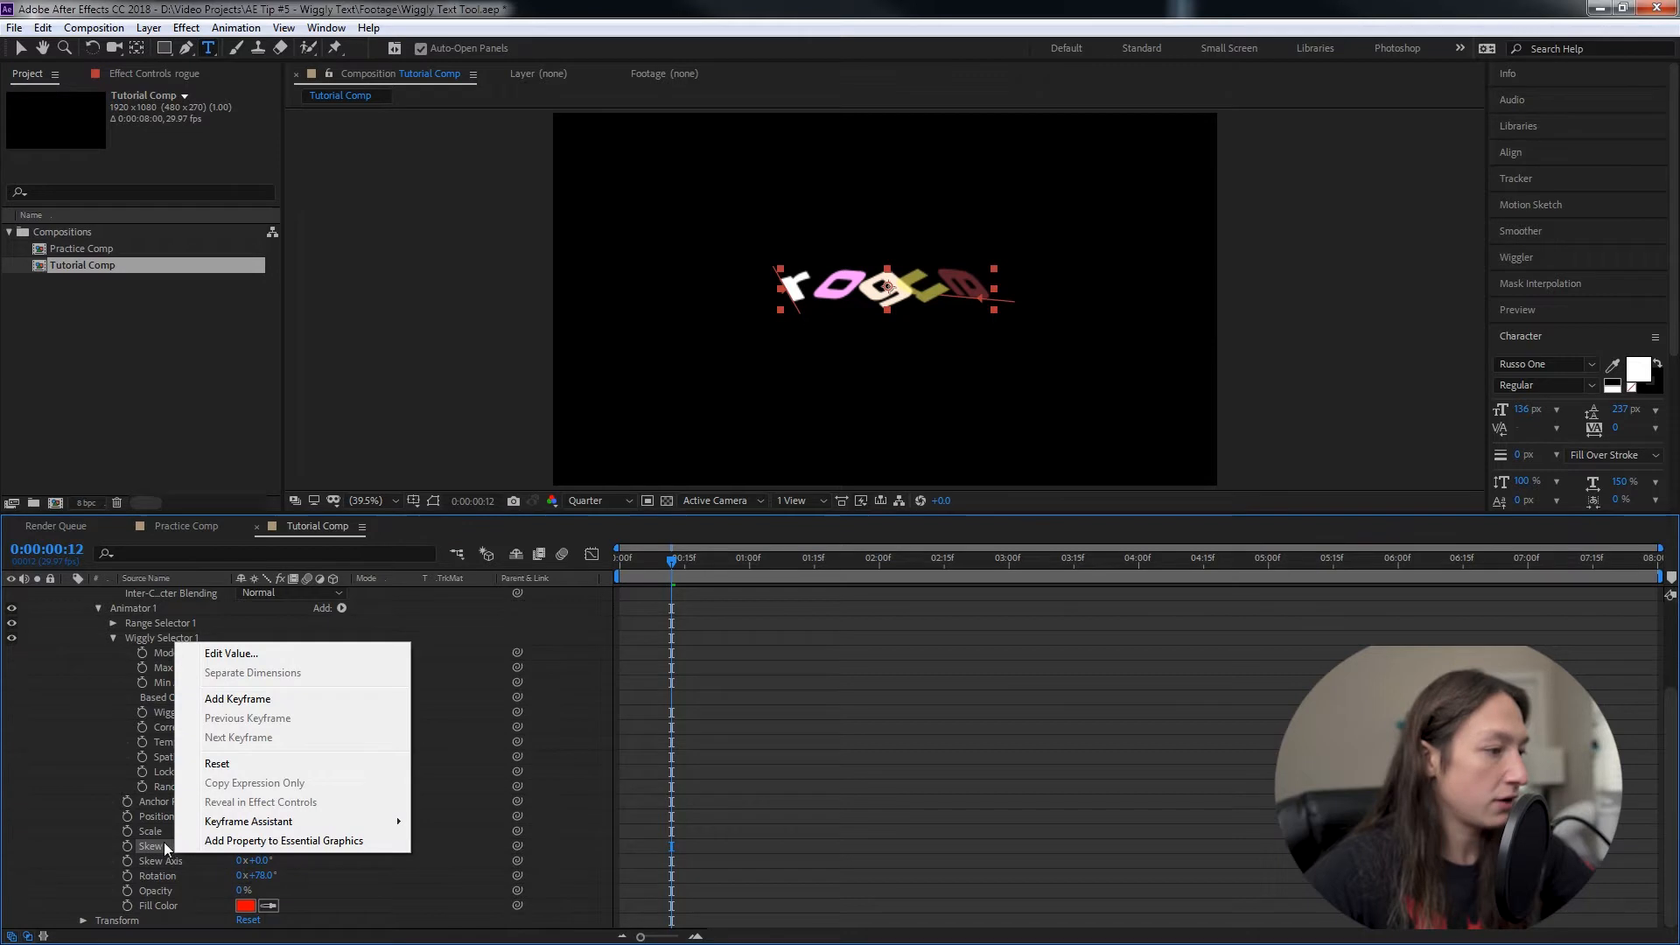
{"action": "left_click", "coordinate": [217, 764]}
{"action": "right_click", "coordinate": [166, 876]}
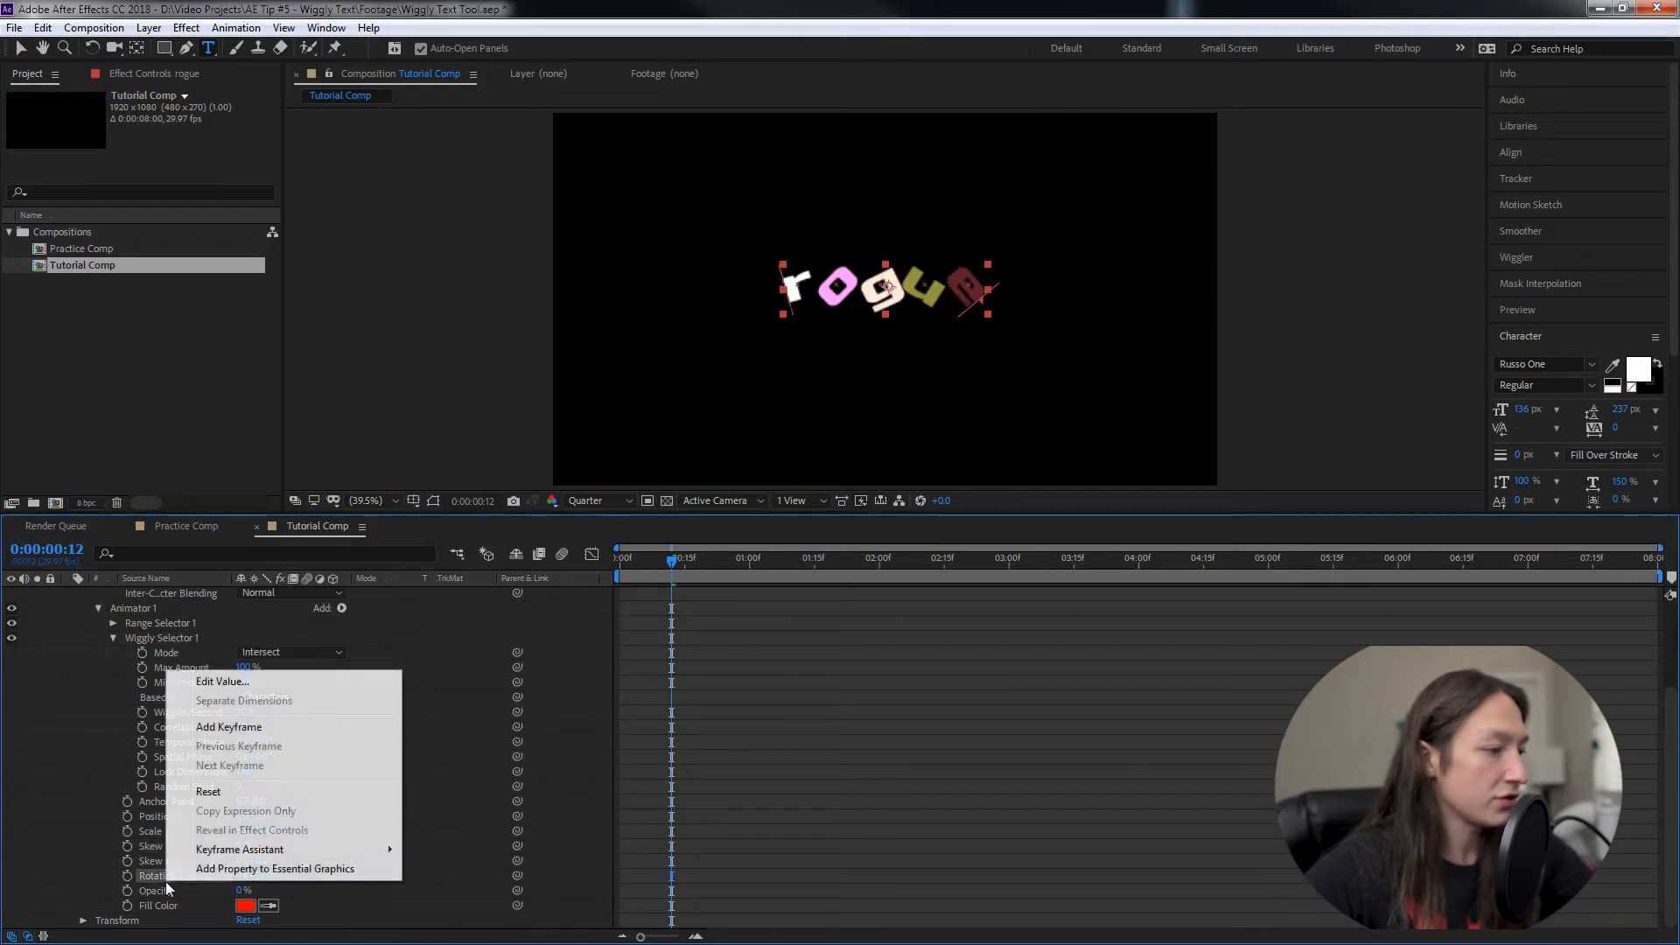
{"action": "left_click", "coordinate": [228, 791]}
{"action": "key", "text": "space"}
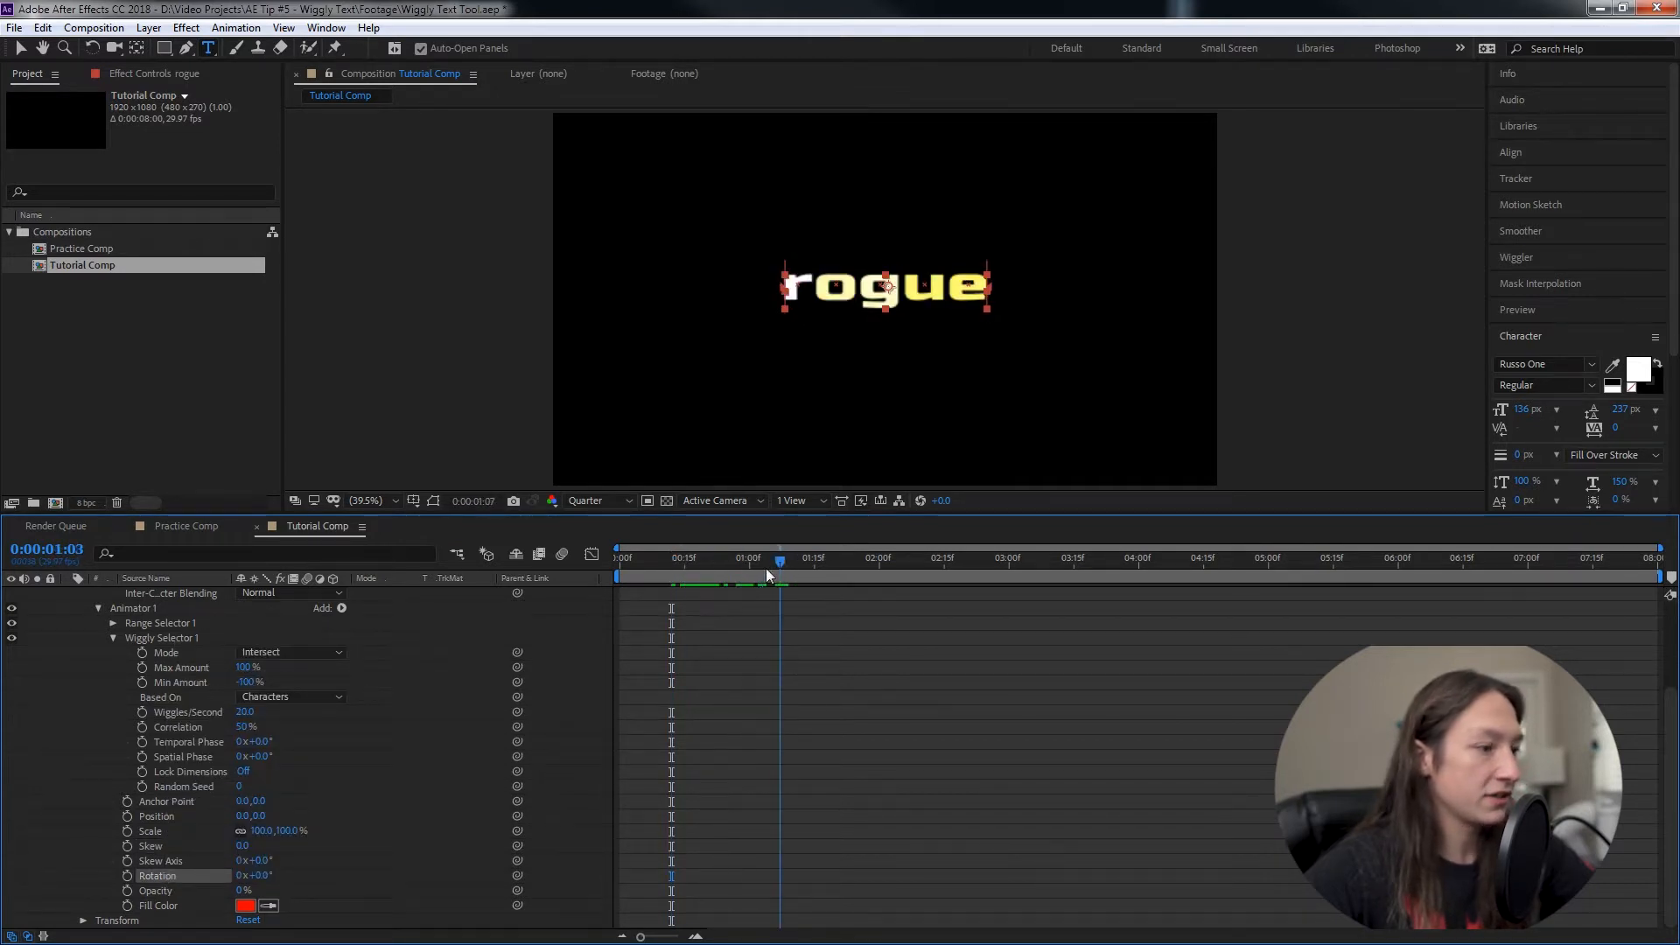
Set Animator 1's Position to 100, 100.
{"action": "left_click", "coordinate": [158, 908]}
{"action": "left_click_drag", "start_coordinate": [244, 816], "coordinate": [350, 816]}
{"action": "left_click", "coordinate": [244, 815]}
{"action": "type", "text": "100"}
{"action": "key", "text": "Tab"}
{"action": "type", "text": "10"}
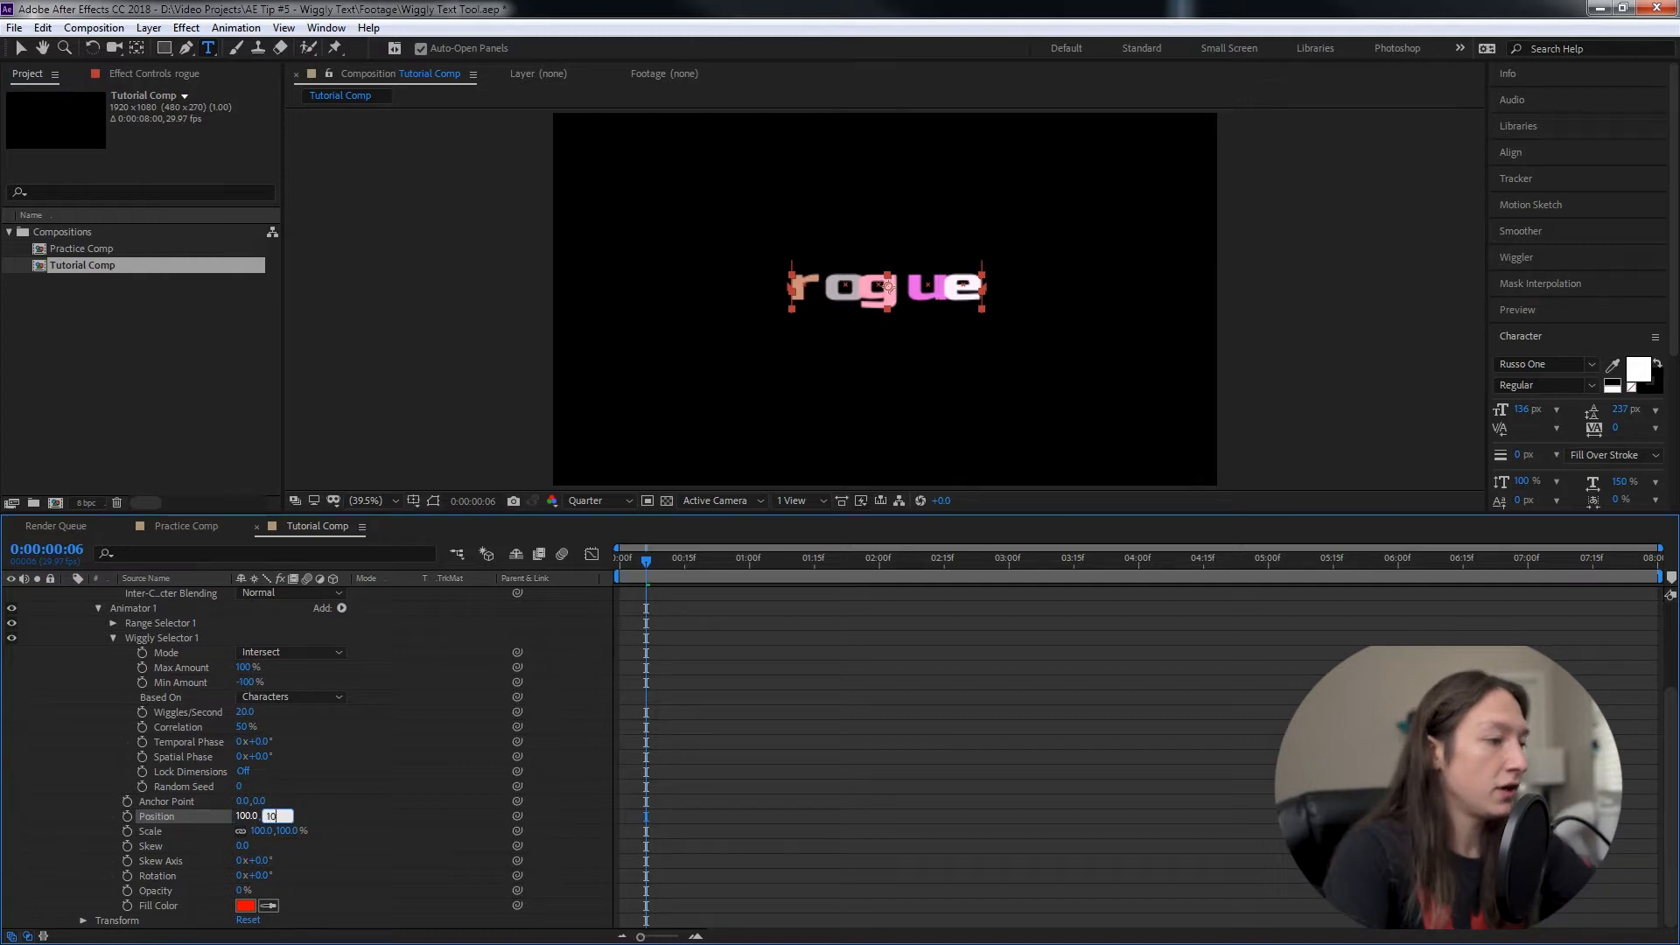
{"action": "type", "text": "0"}
{"action": "key", "text": "Return"}
Set Animator 1's Scale to 200% and scrub back to the start of the composition.
{"action": "left_click", "coordinate": [256, 832]}
{"action": "left_click", "coordinate": [301, 853]}
{"action": "type", "text": "200"}
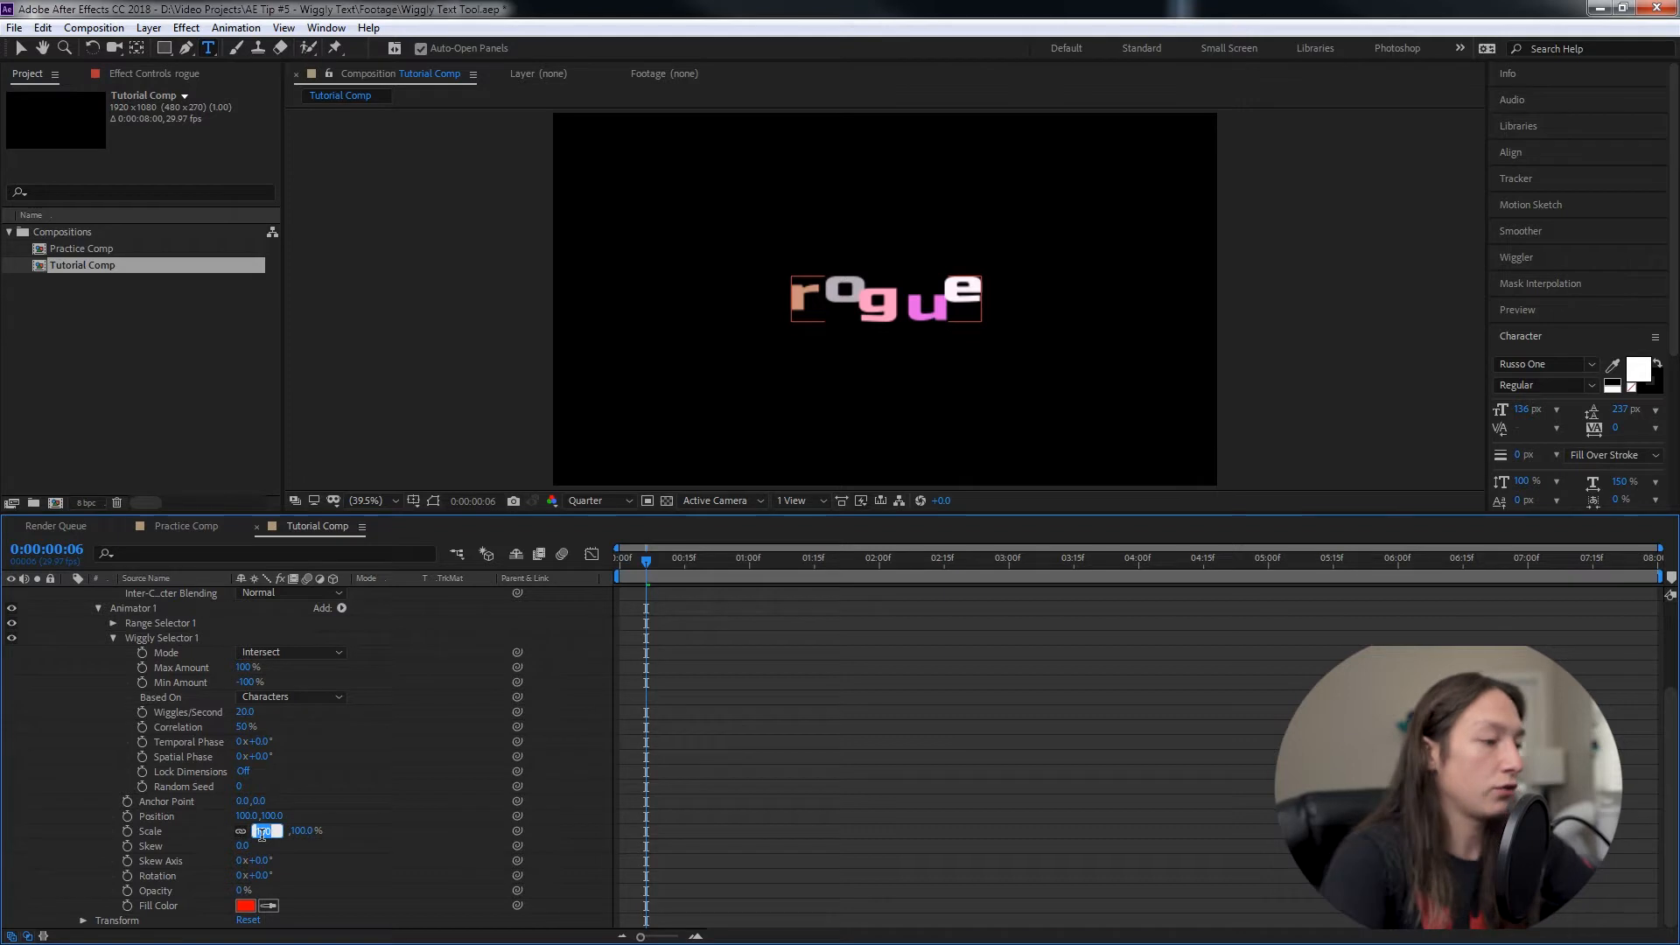
{"action": "key", "text": "Return"}
{"action": "left_click_drag", "start_coordinate": [668, 555], "coordinate": [601, 591]}
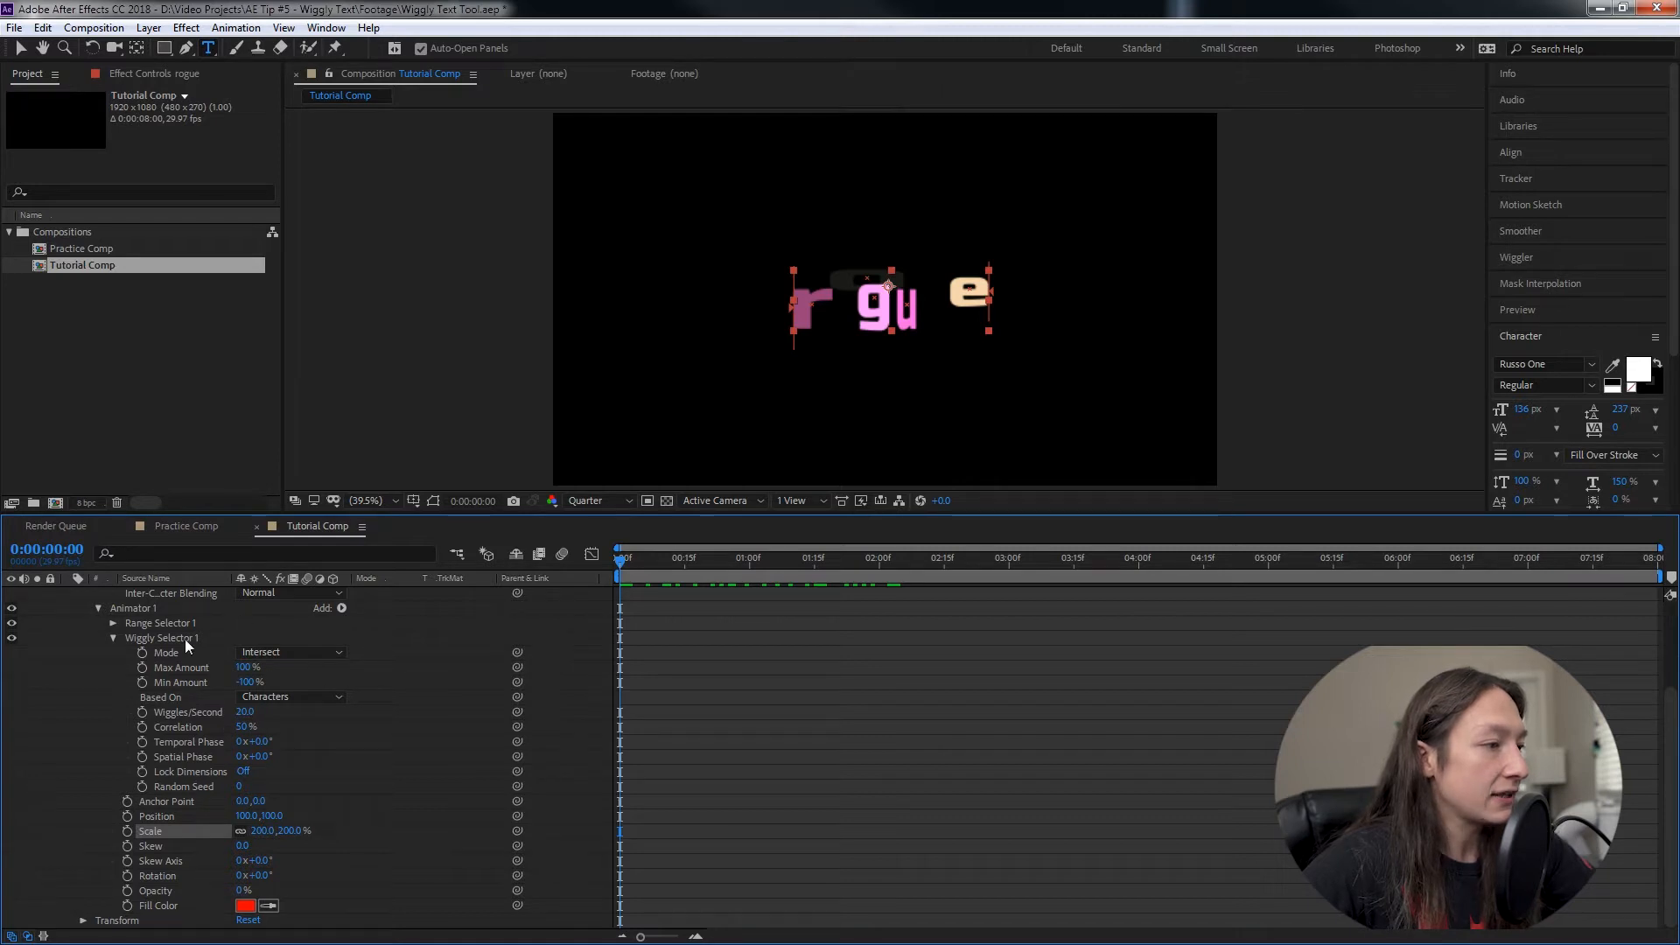
Add Max Amount and Min Amount keyframes to the Wiggly selector at frame 0 and convert both to hold keyframes.
{"action": "left_click", "coordinate": [143, 667]}
{"action": "left_click", "coordinate": [142, 682]}
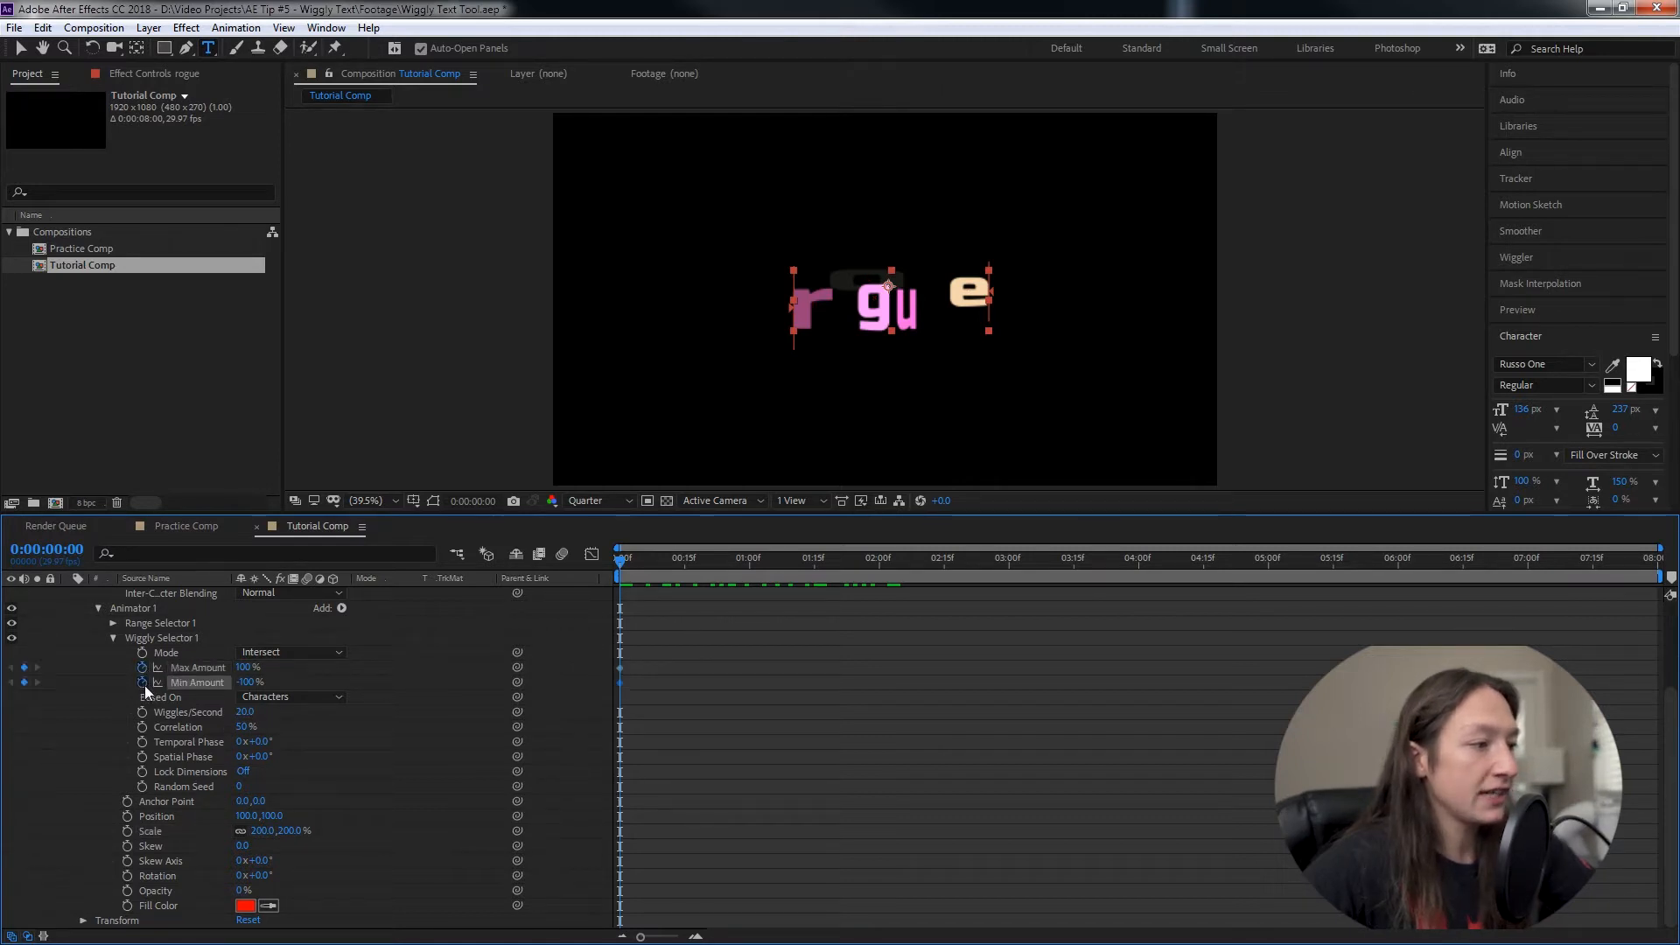
{"action": "left_click_drag", "start_coordinate": [617, 668], "coordinate": [593, 700]}
{"action": "right_click", "coordinate": [622, 669]}
{"action": "mouse_move", "coordinate": [735, 887]}
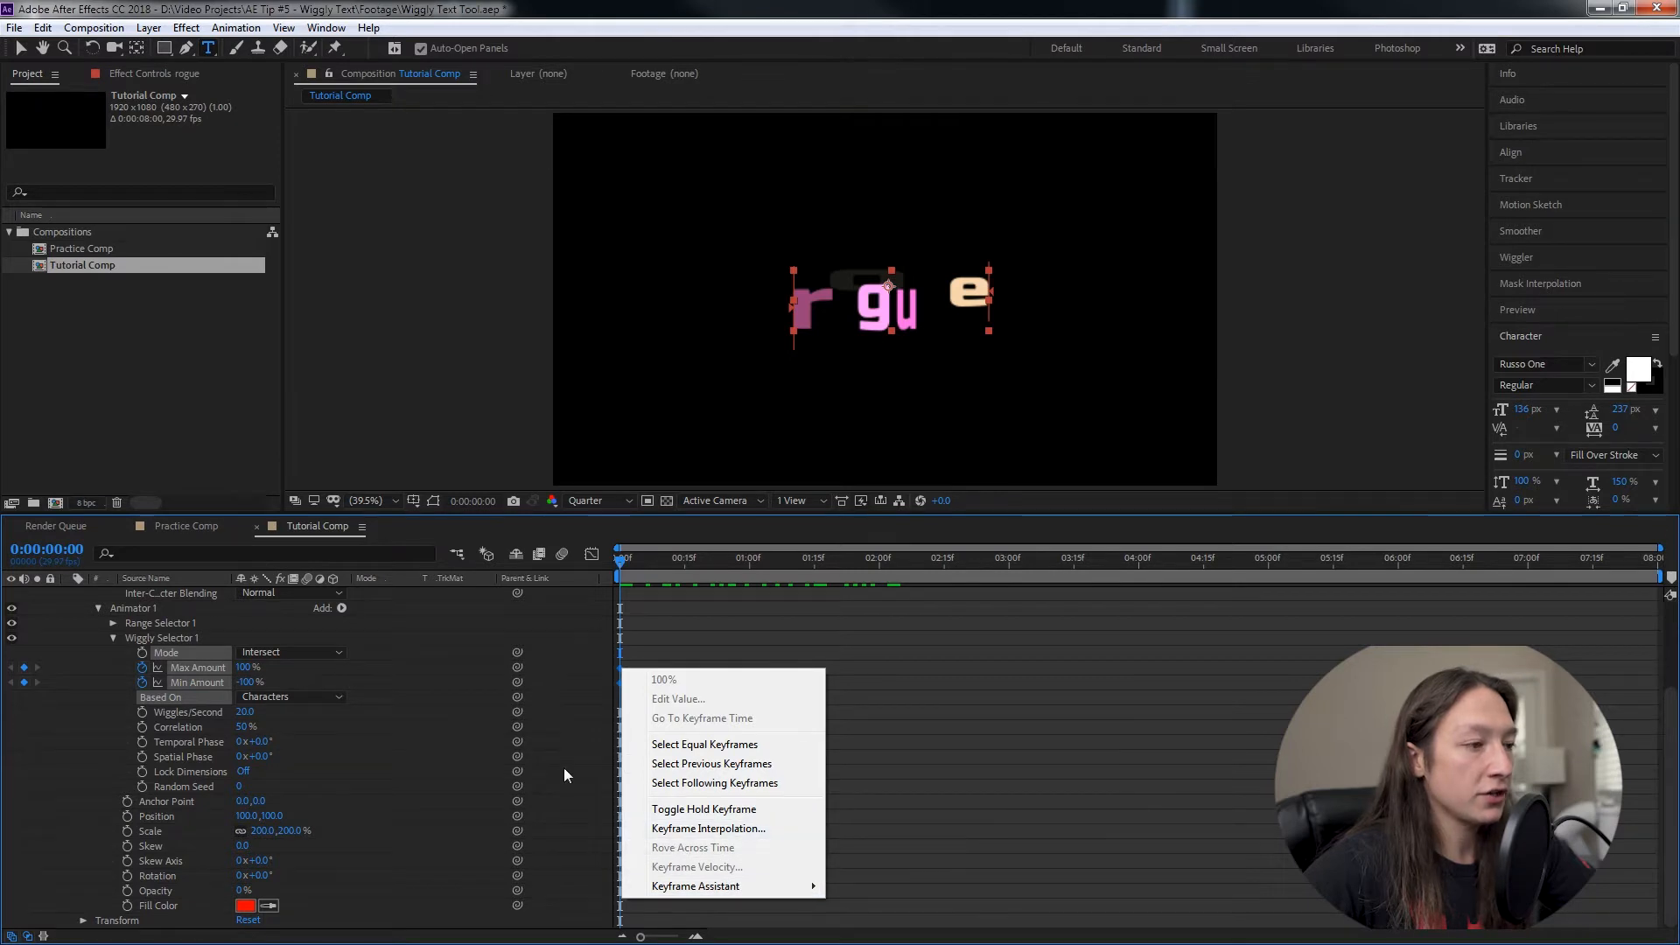
{"action": "left_click", "coordinate": [681, 810]}
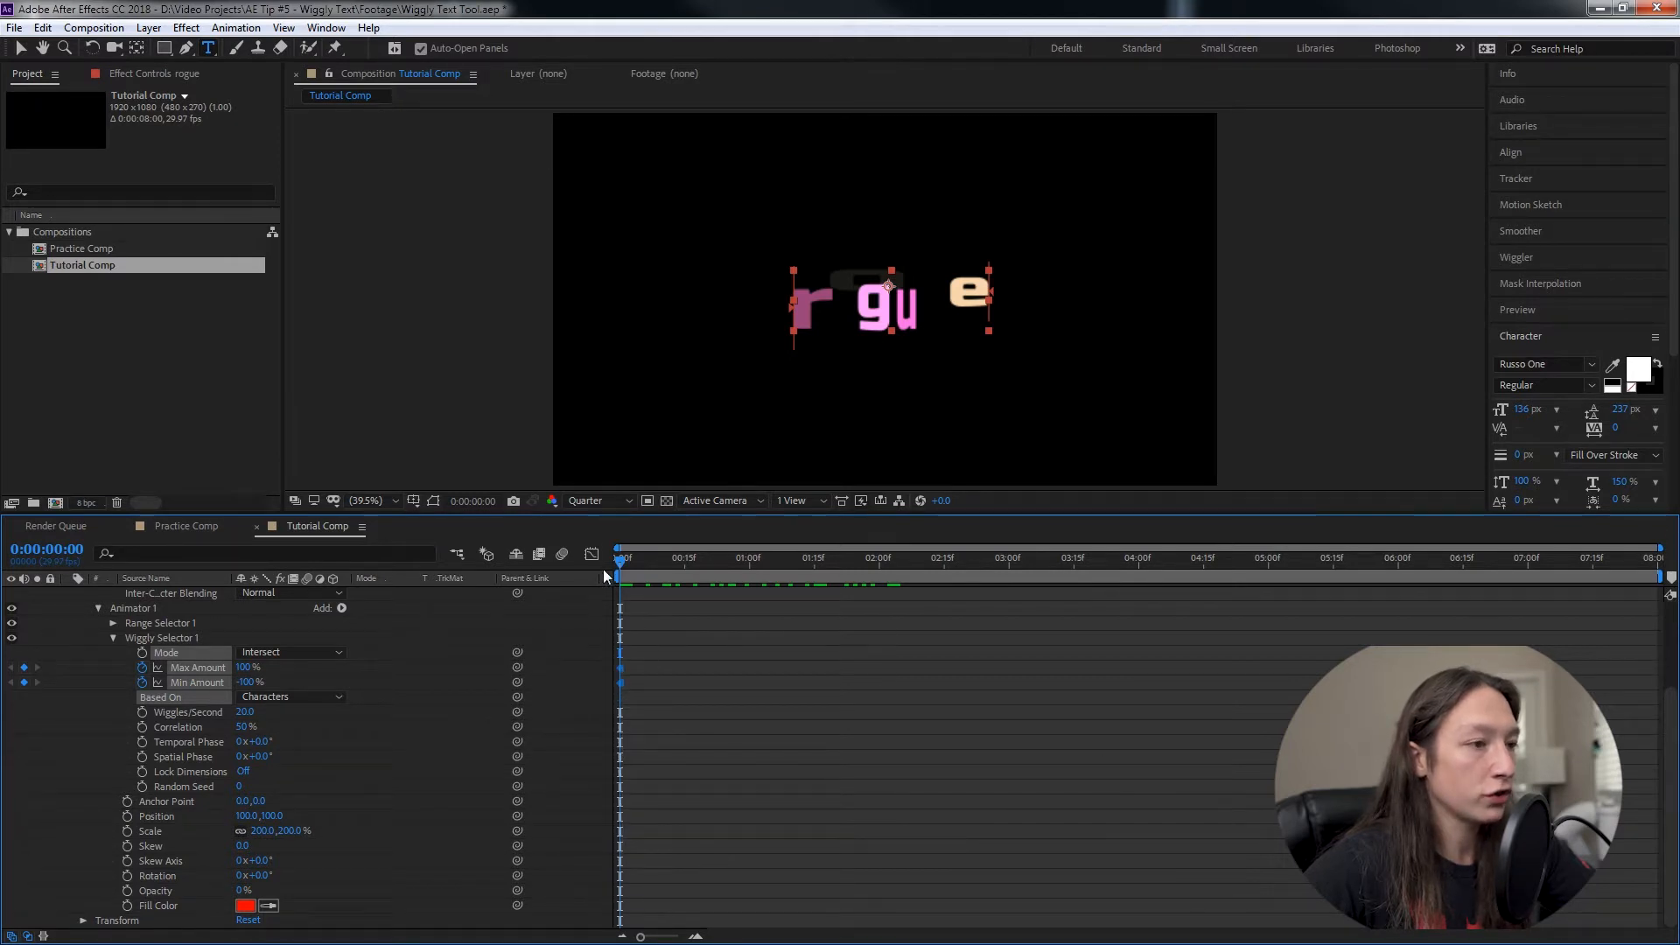
Set the Wiggly selector's Max Amount and Min Amount to 0% at frame 6.
{"action": "left_click_drag", "start_coordinate": [629, 567], "coordinate": [617, 572]}
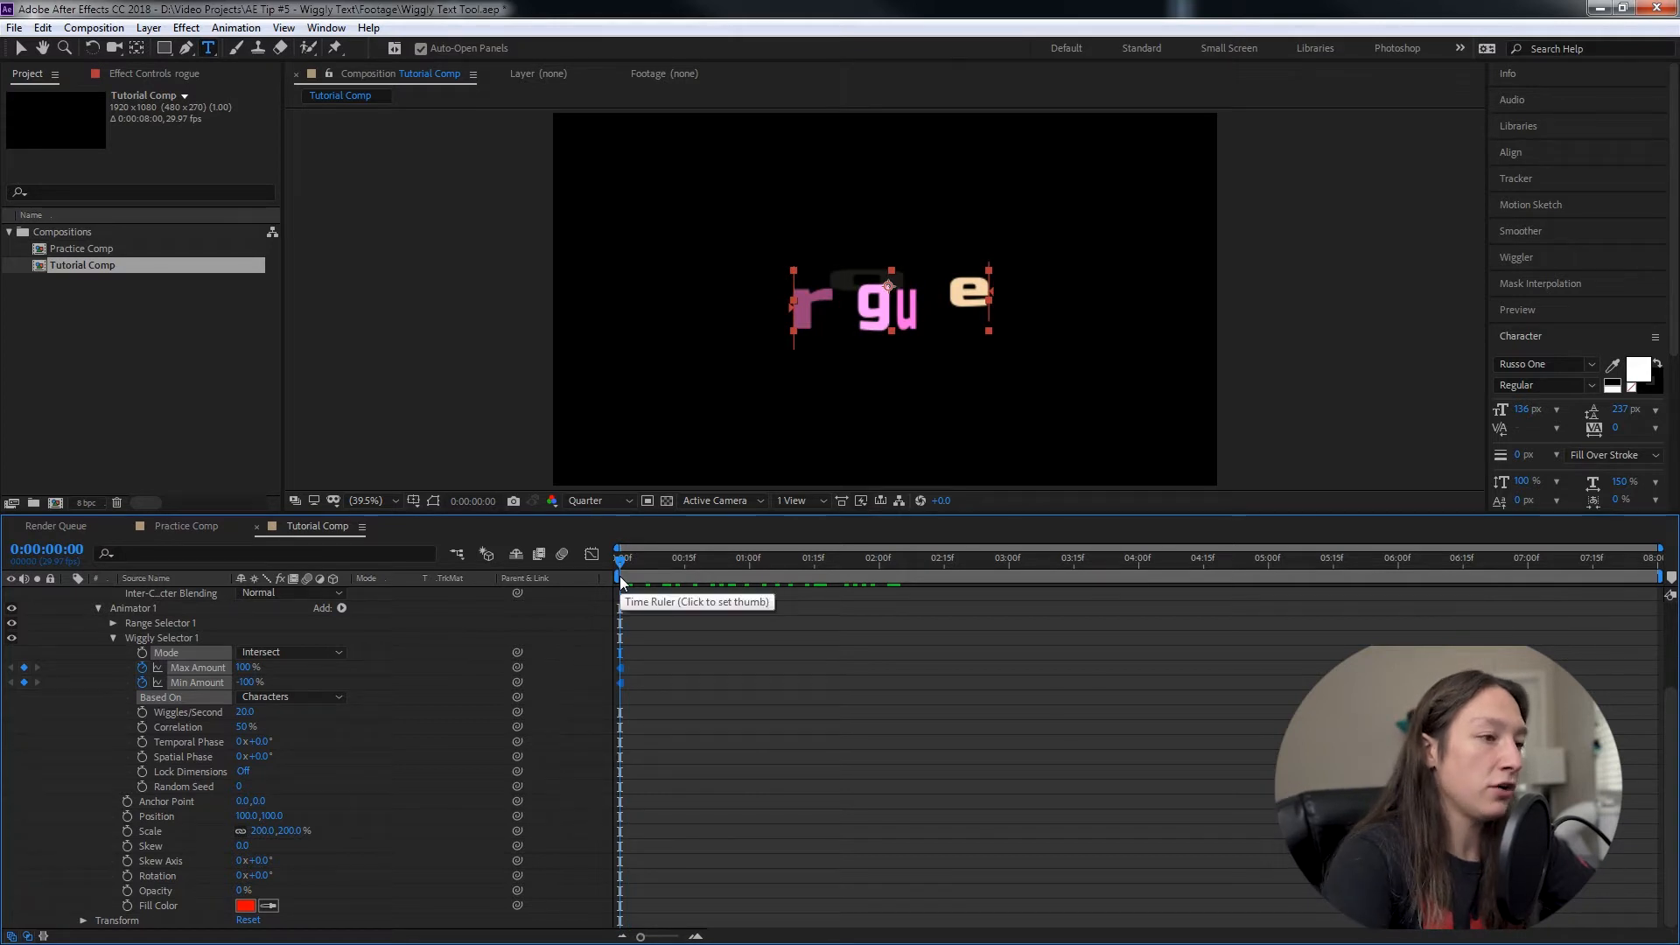
{"action": "key", "text": "space"}
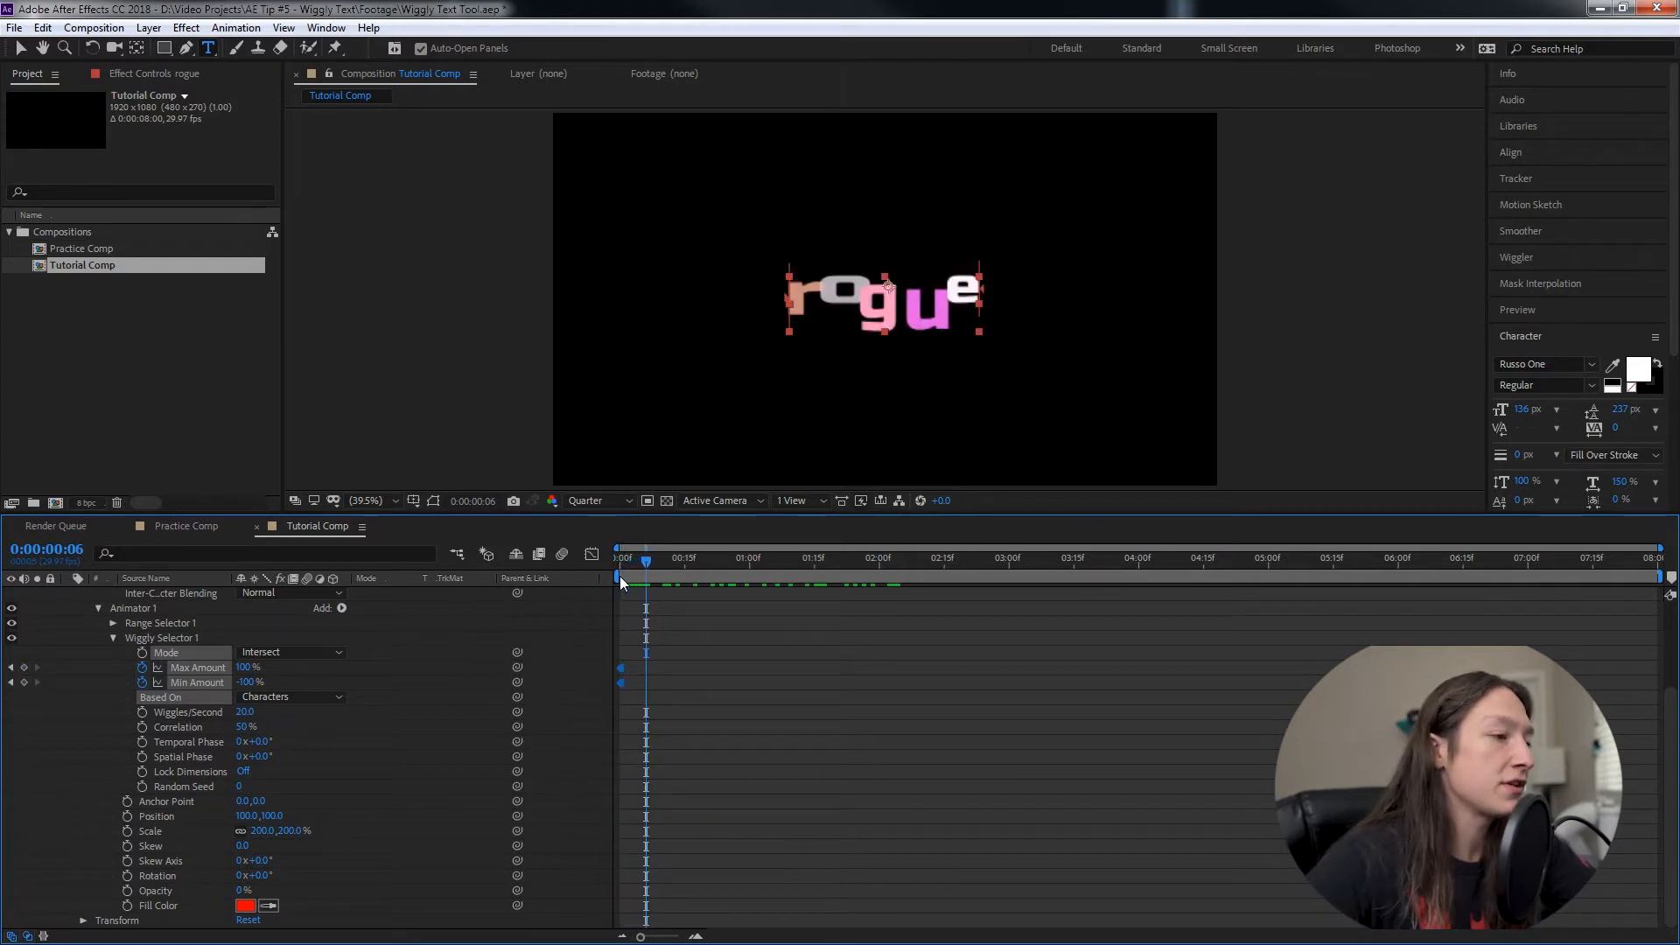
{"action": "left_click", "coordinate": [244, 667]}
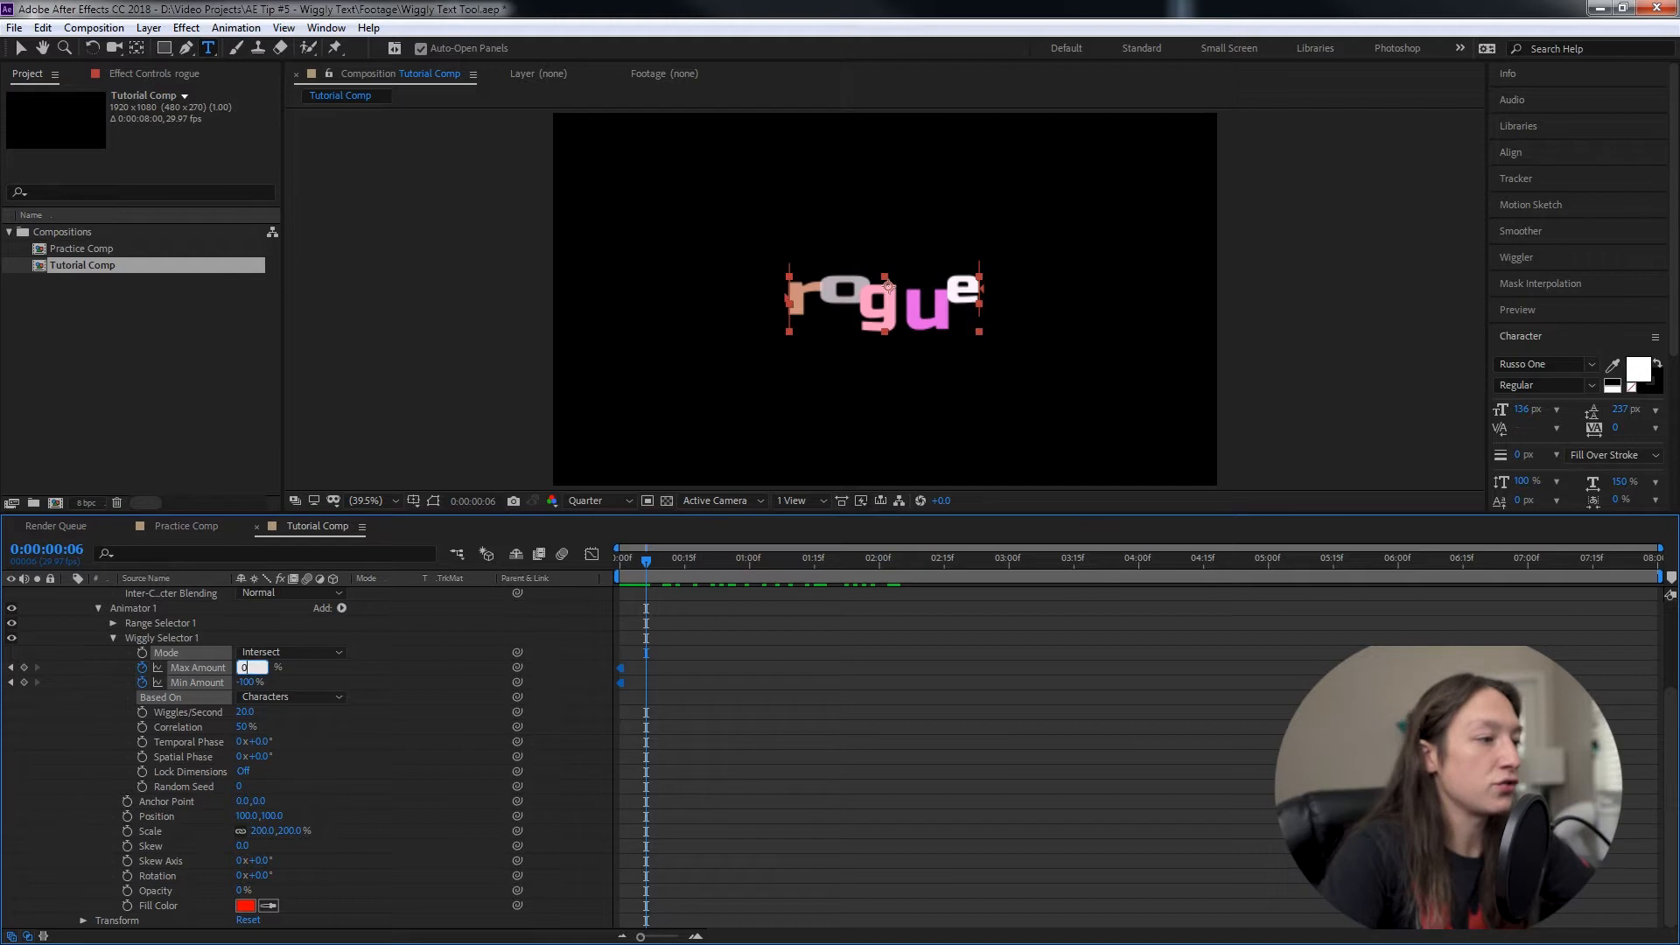
{"action": "type", "text": "0"}
{"action": "key", "text": "Tab"}
{"action": "type", "text": "0"}
{"action": "key", "text": "Return"}
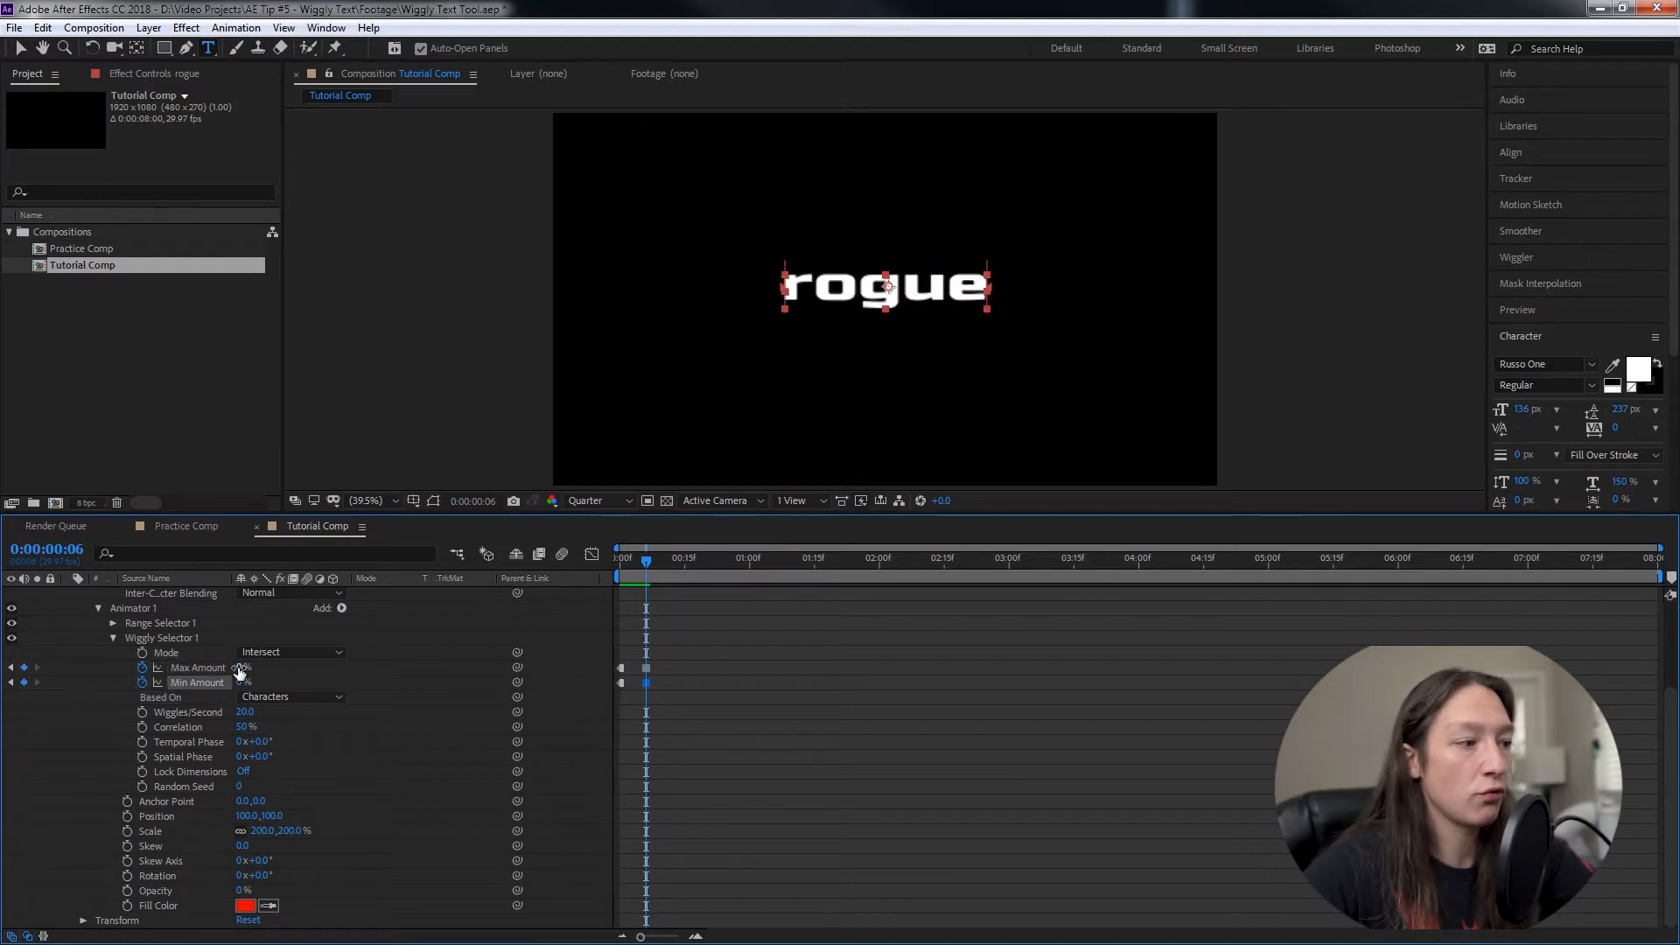
Return to the first frame, collapse the rogue layer, and reveal only its keyframed properties.
{"action": "key", "text": "Home"}
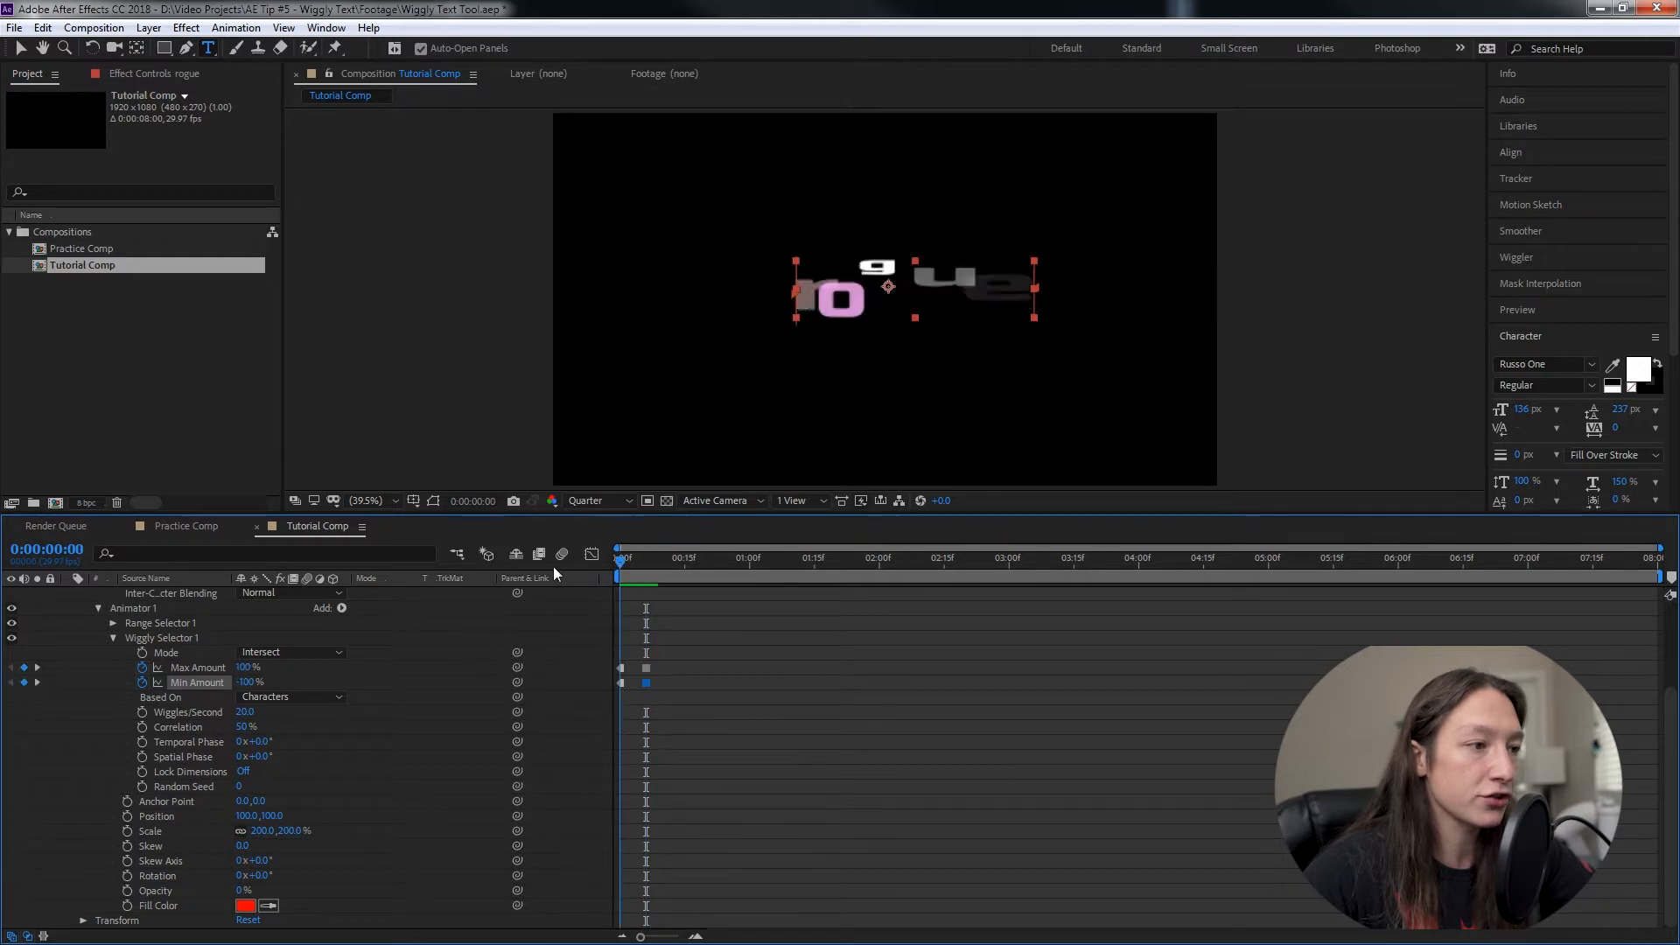
{"action": "scroll", "coordinate": [156, 683], "scroll_direction": "up", "scroll_amount": 3}
{"action": "left_click", "coordinate": [68, 594]}
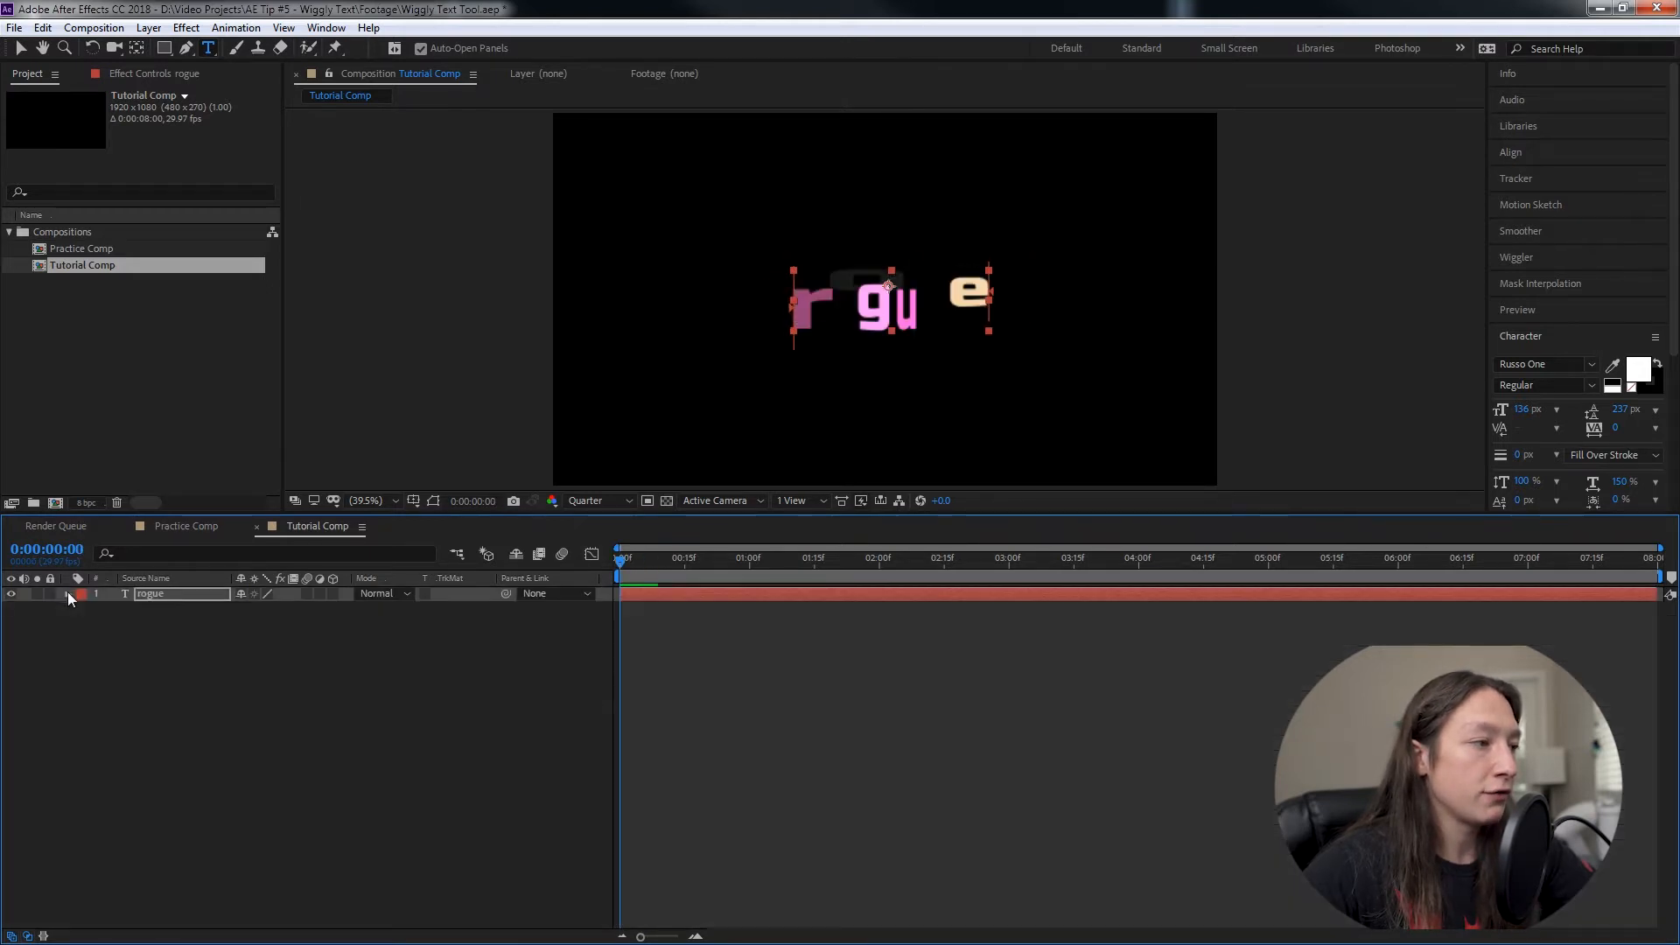
{"action": "left_click", "coordinate": [670, 604]}
{"action": "key", "text": "u"}
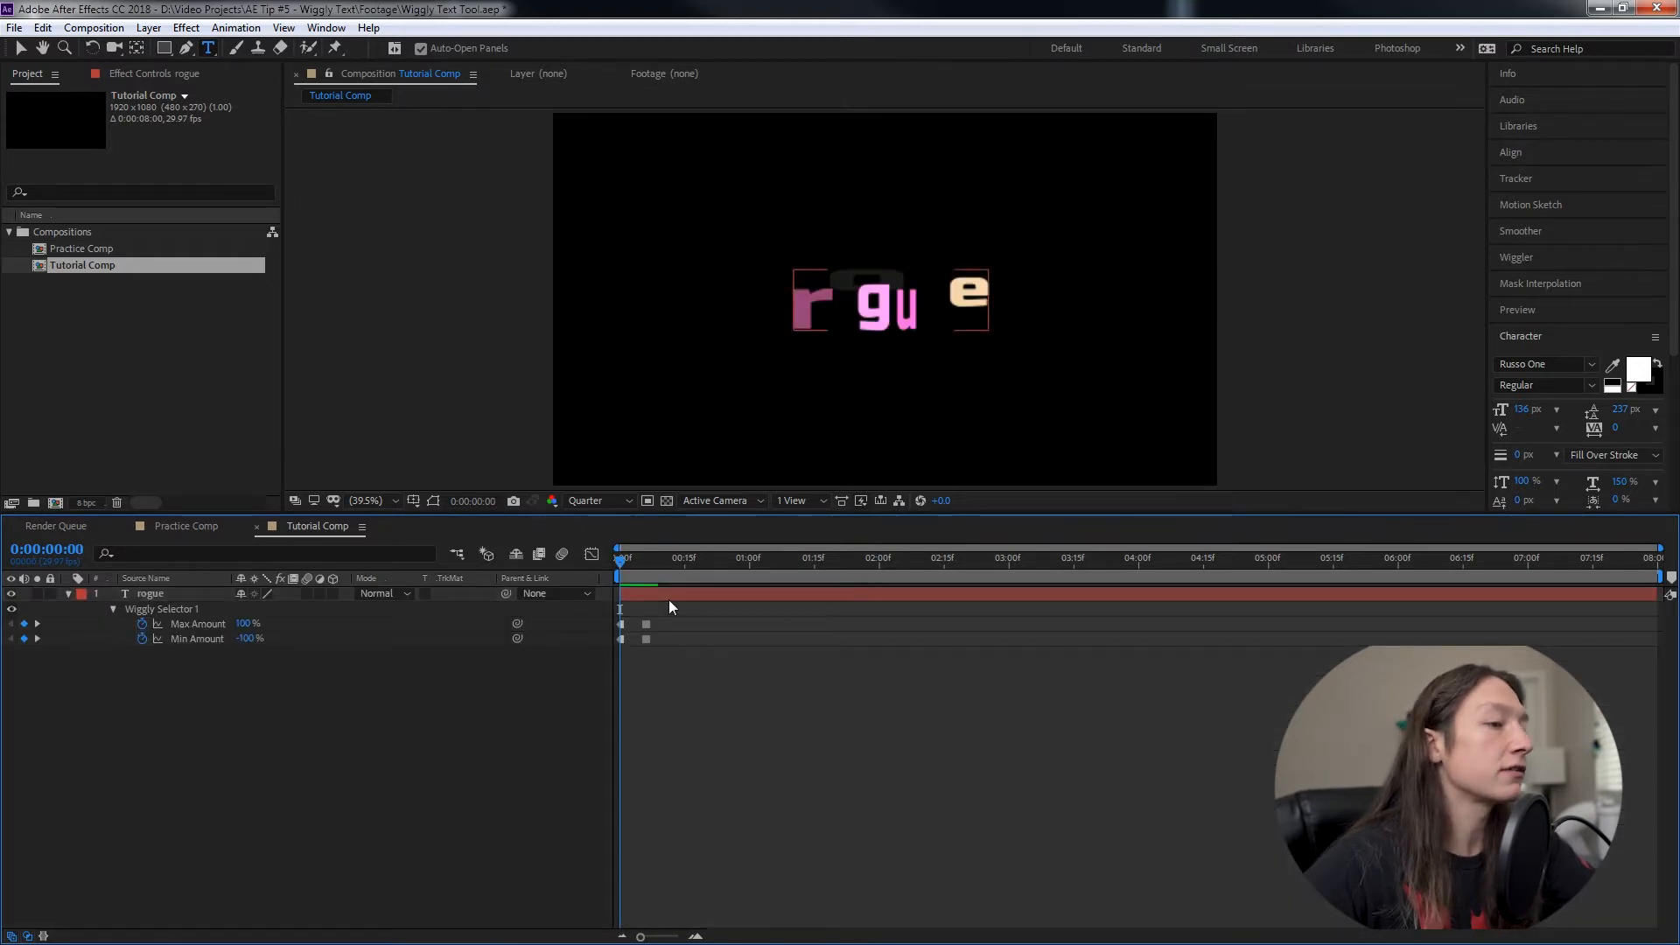
Shift the rogue layer so it starts at about frame 5, and preview the wiggle settling into plain text.
{"action": "left_click_drag", "start_coordinate": [655, 600], "coordinate": [675, 599]}
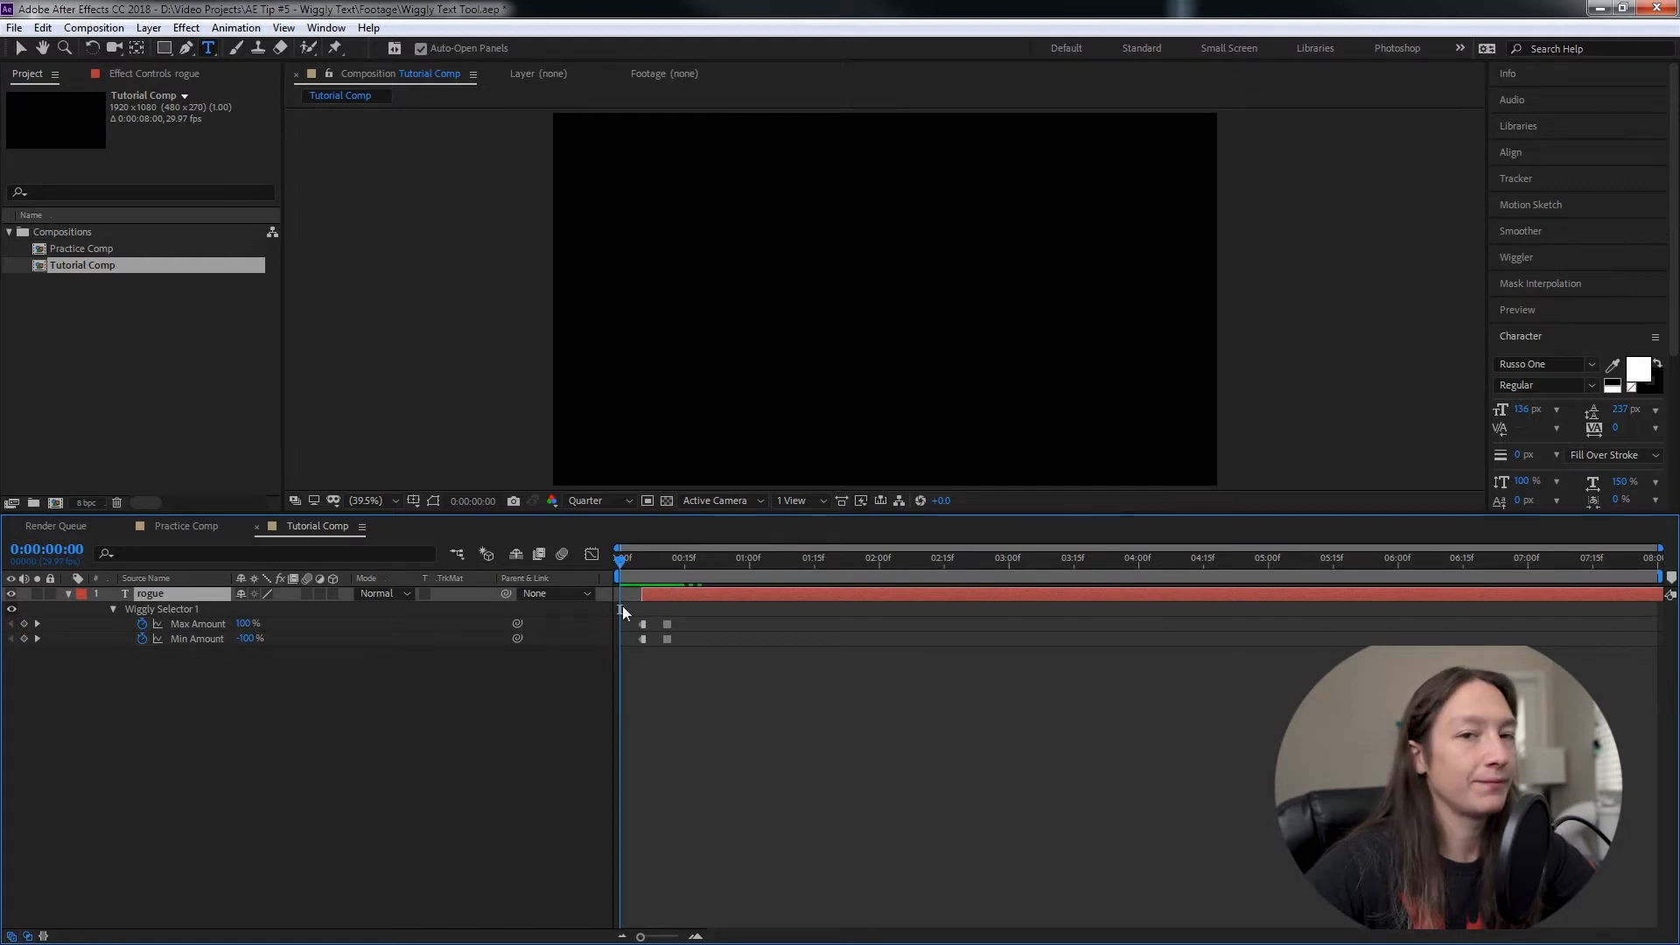
{"action": "left_click_drag", "start_coordinate": [621, 558], "coordinate": [661, 569]}
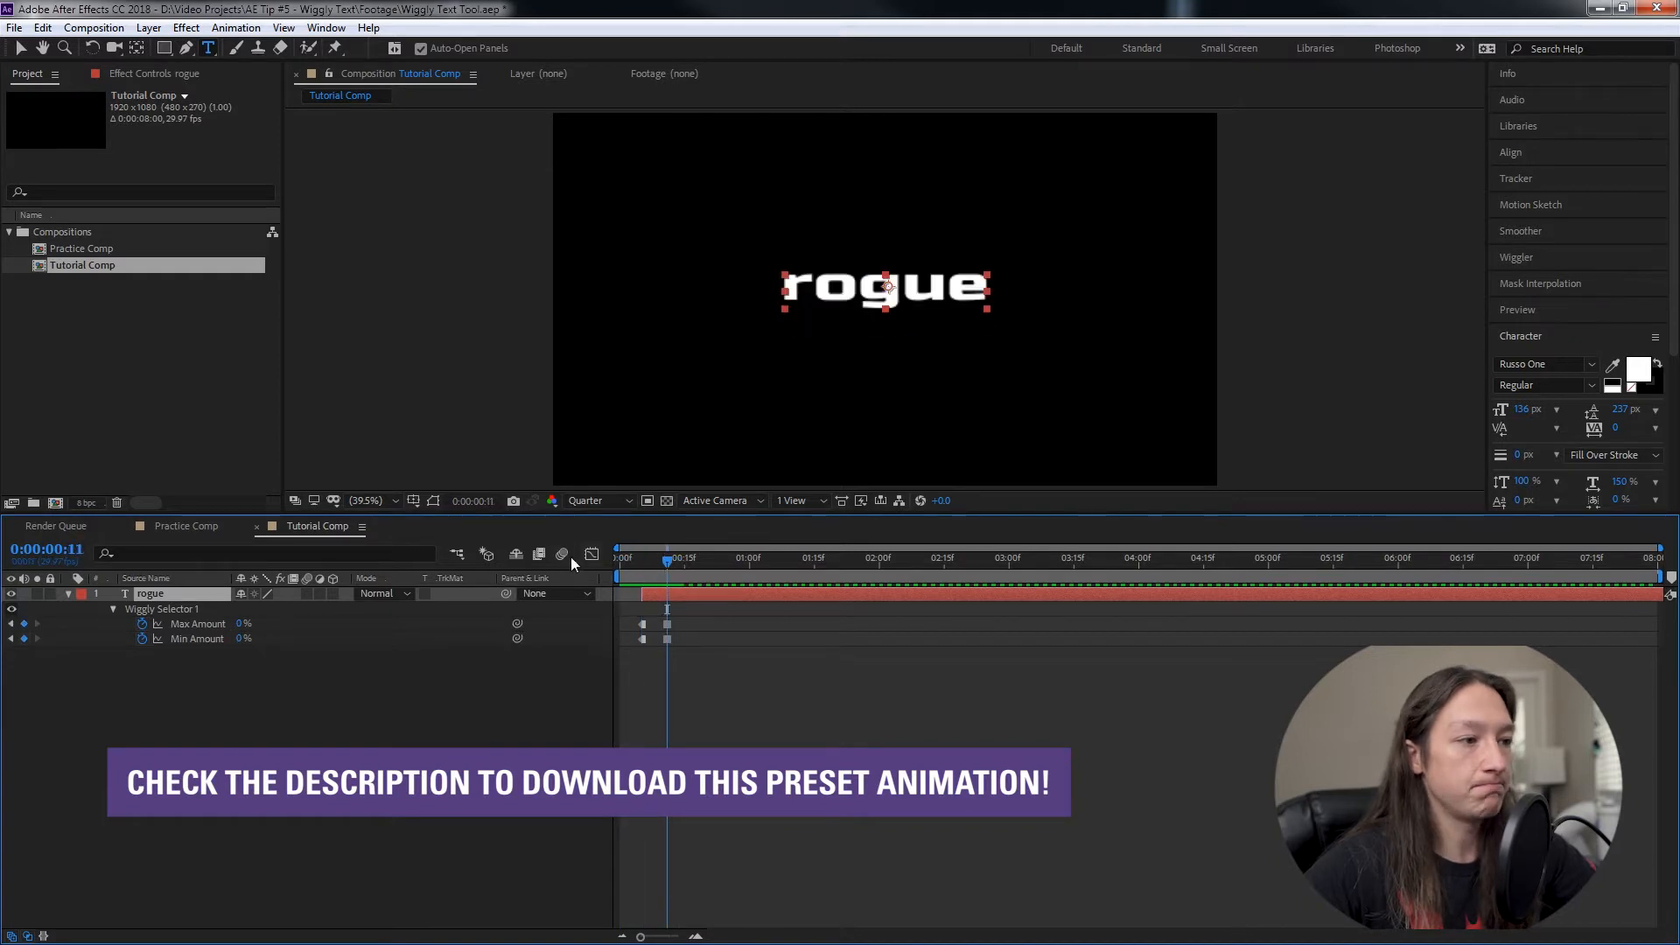
{"action": "left_click", "coordinate": [643, 569]}
{"action": "mouse_move", "coordinate": [637, 571]}
{"action": "left_mouse_down"}
{"action": "mouse_move", "coordinate": [657, 569]}
{"action": "mouse_move", "coordinate": [622, 569]}
{"action": "mouse_move", "coordinate": [670, 568]}
{"action": "mouse_move", "coordinate": [627, 576]}
{"action": "left_mouse_up"}
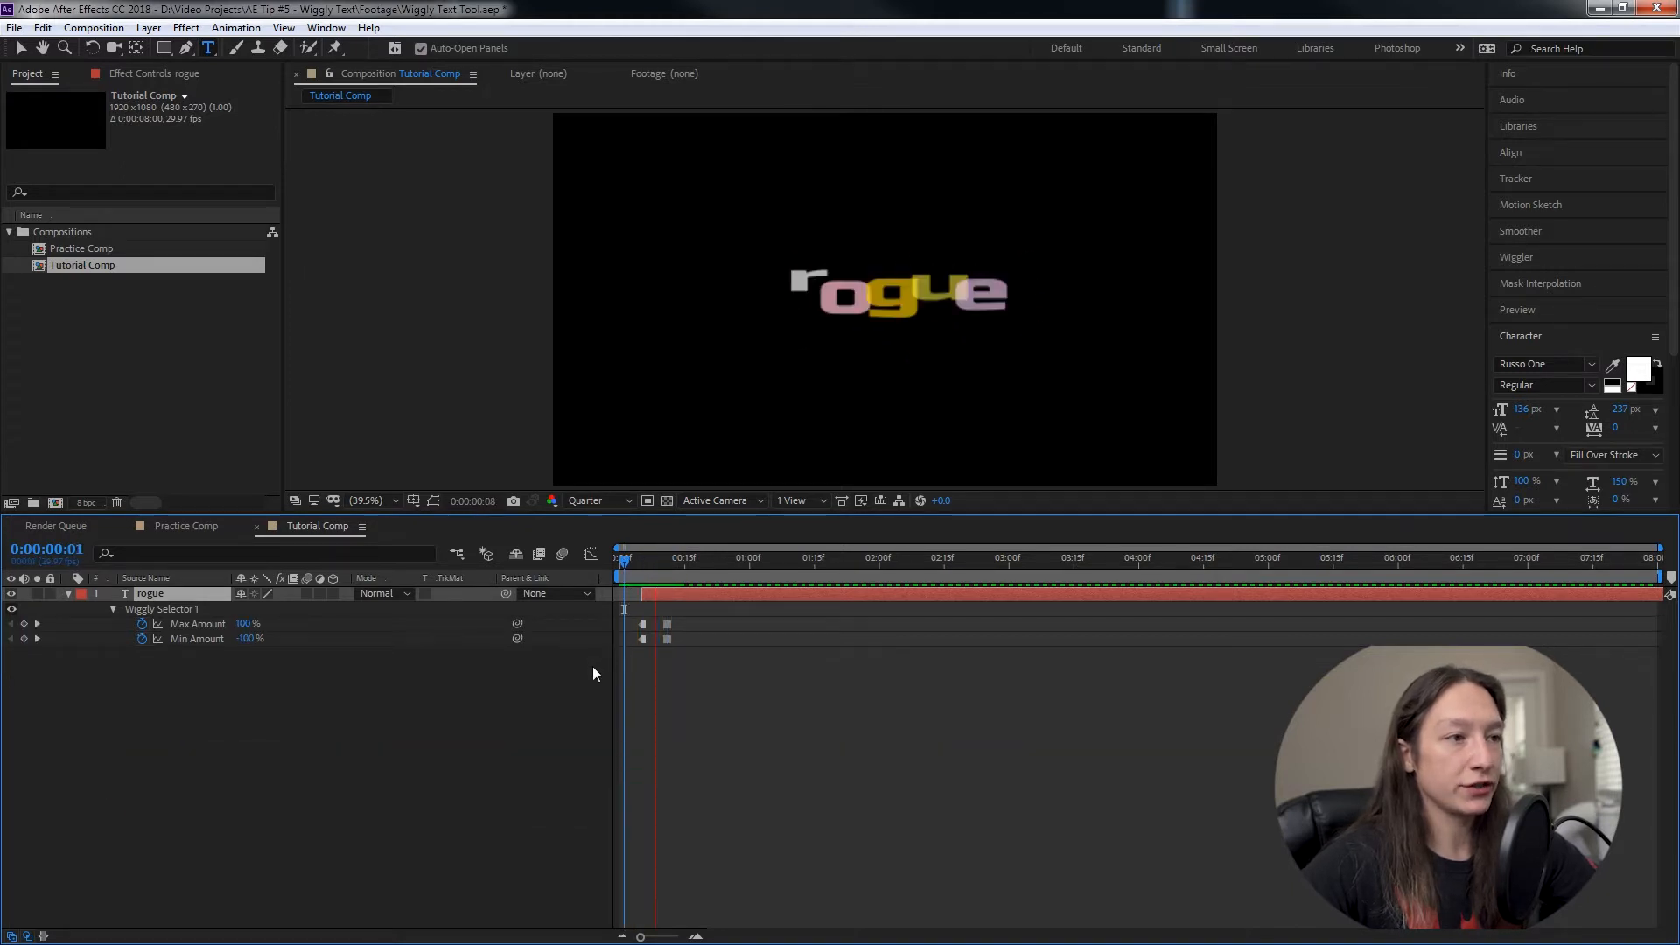
{"action": "left_click", "coordinate": [643, 572]}
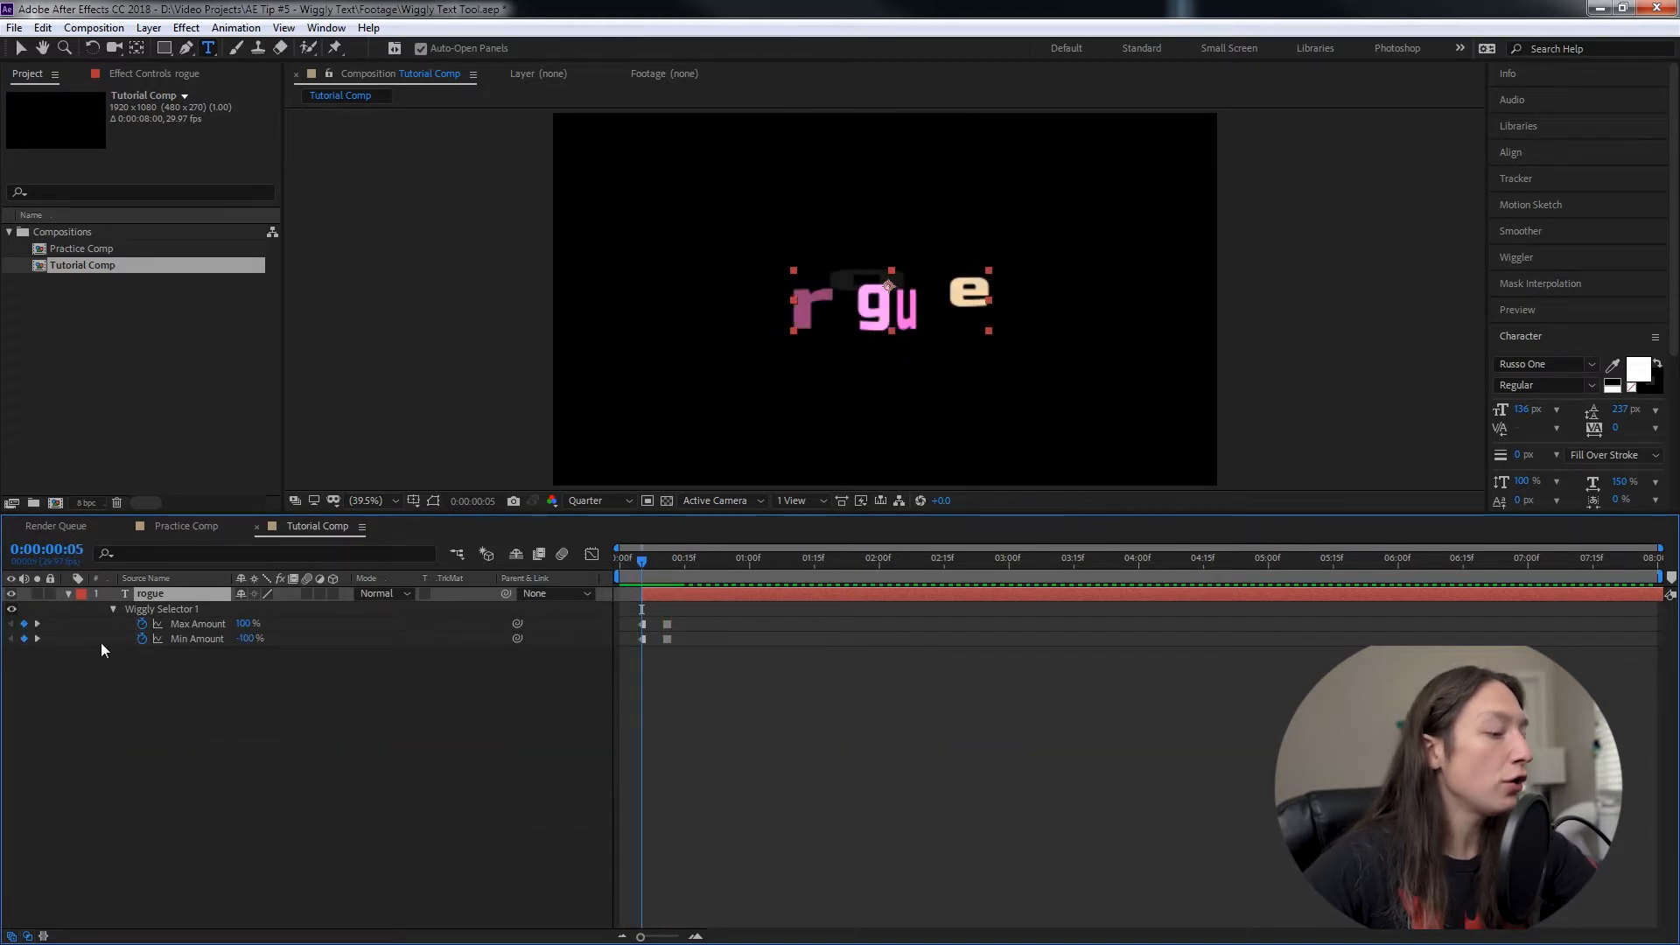
Expand the rogue layer's animator properties, set Skew to 70, and set Position to 500, 500.
{"action": "left_click", "coordinate": [70, 595]}
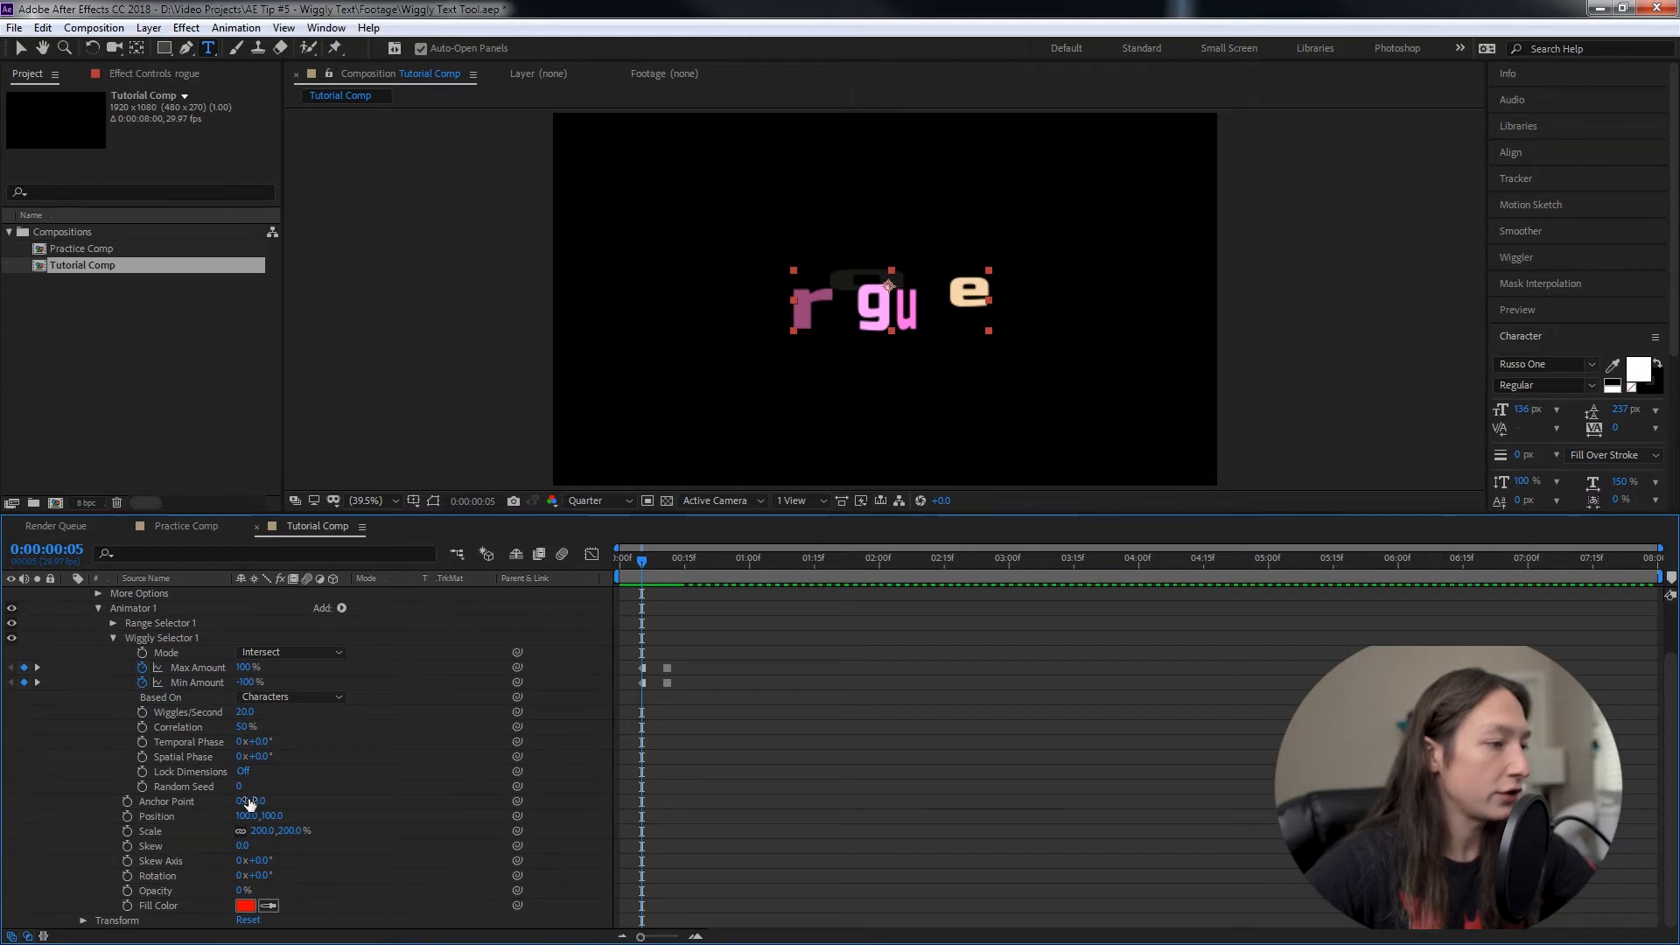
{"action": "left_click_drag", "start_coordinate": [243, 846], "coordinate": [638, 656]}
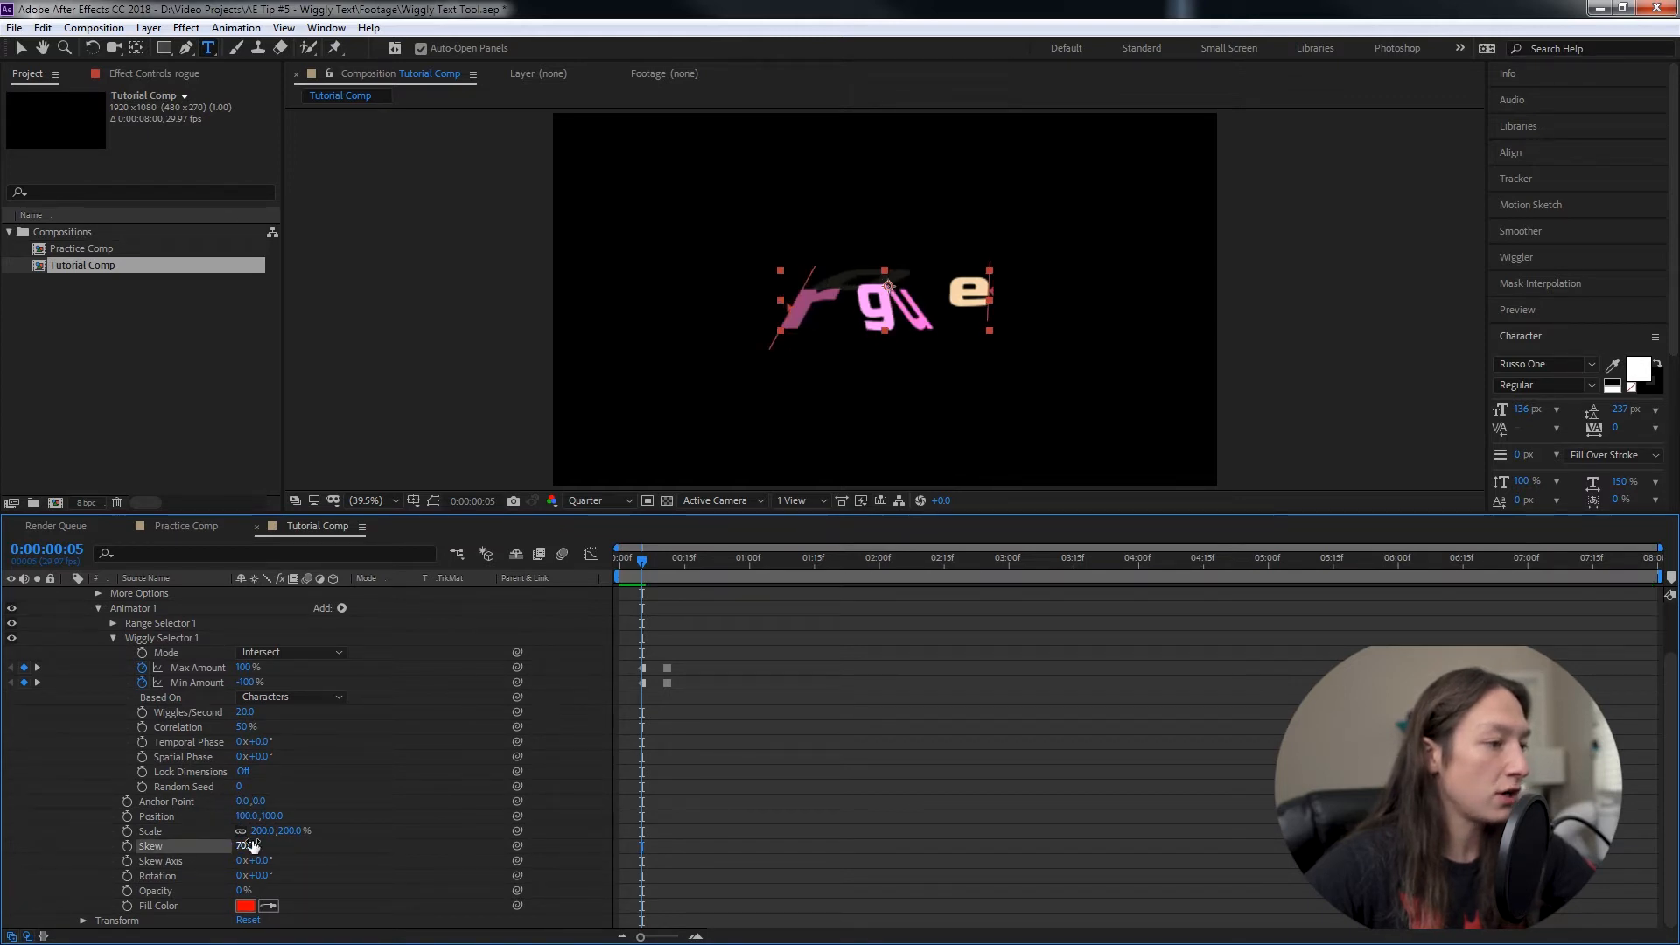
{"action": "left_click", "coordinate": [247, 816]}
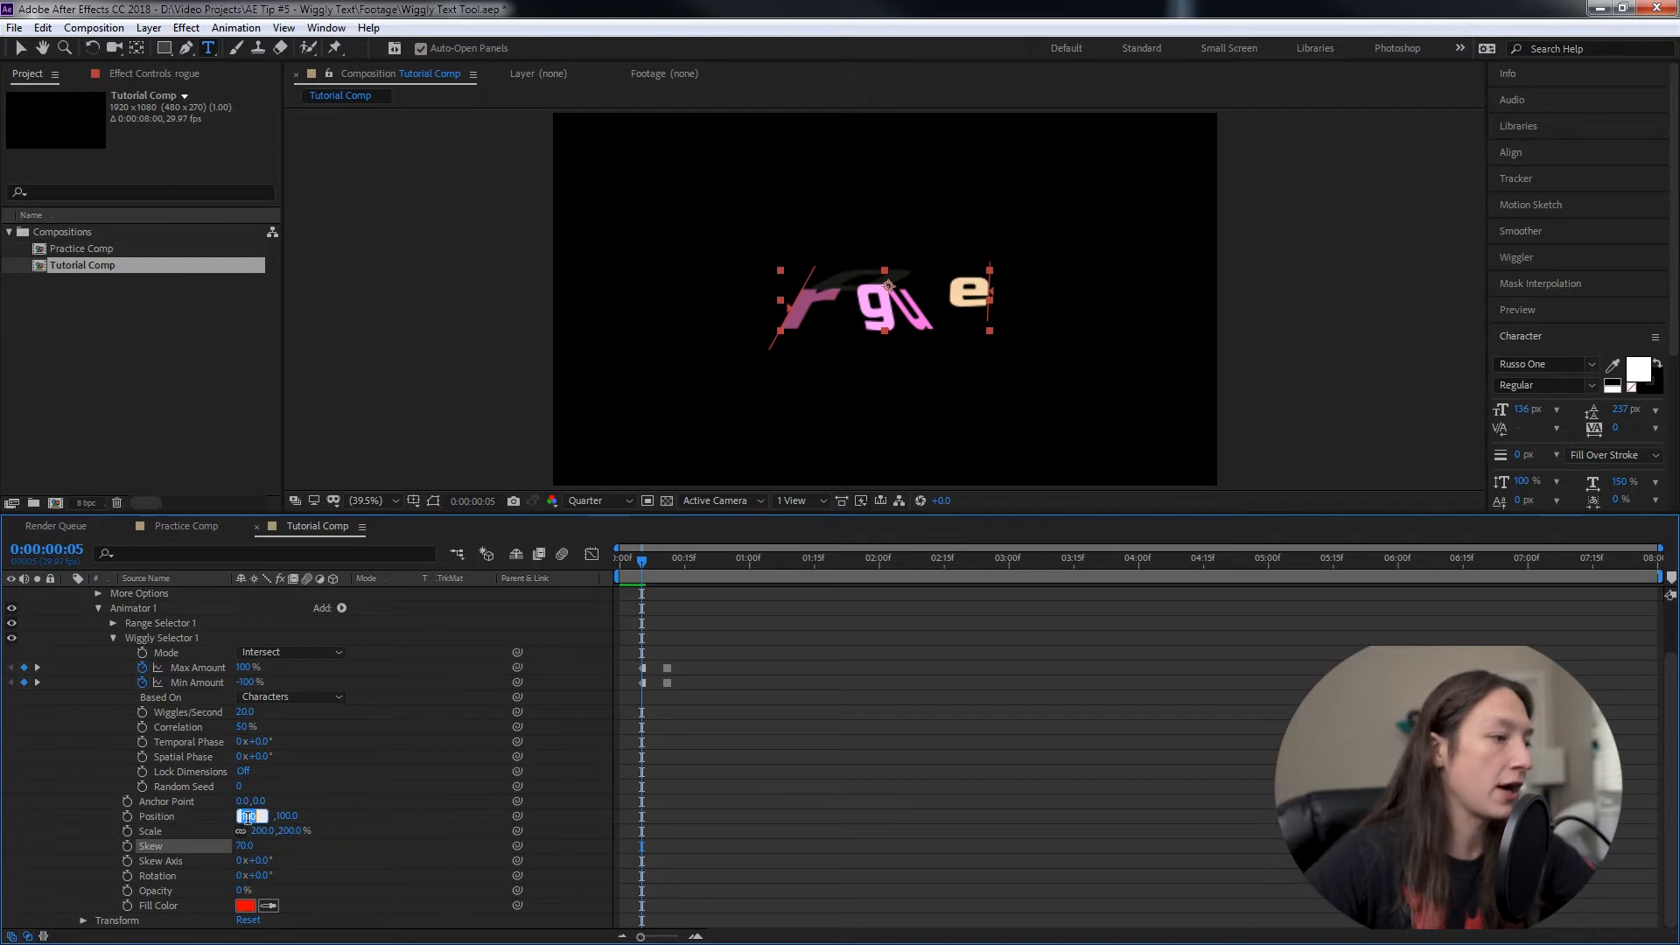
{"action": "type", "text": "500"}
{"action": "key", "text": "Tab"}
{"action": "type", "text": "500"}
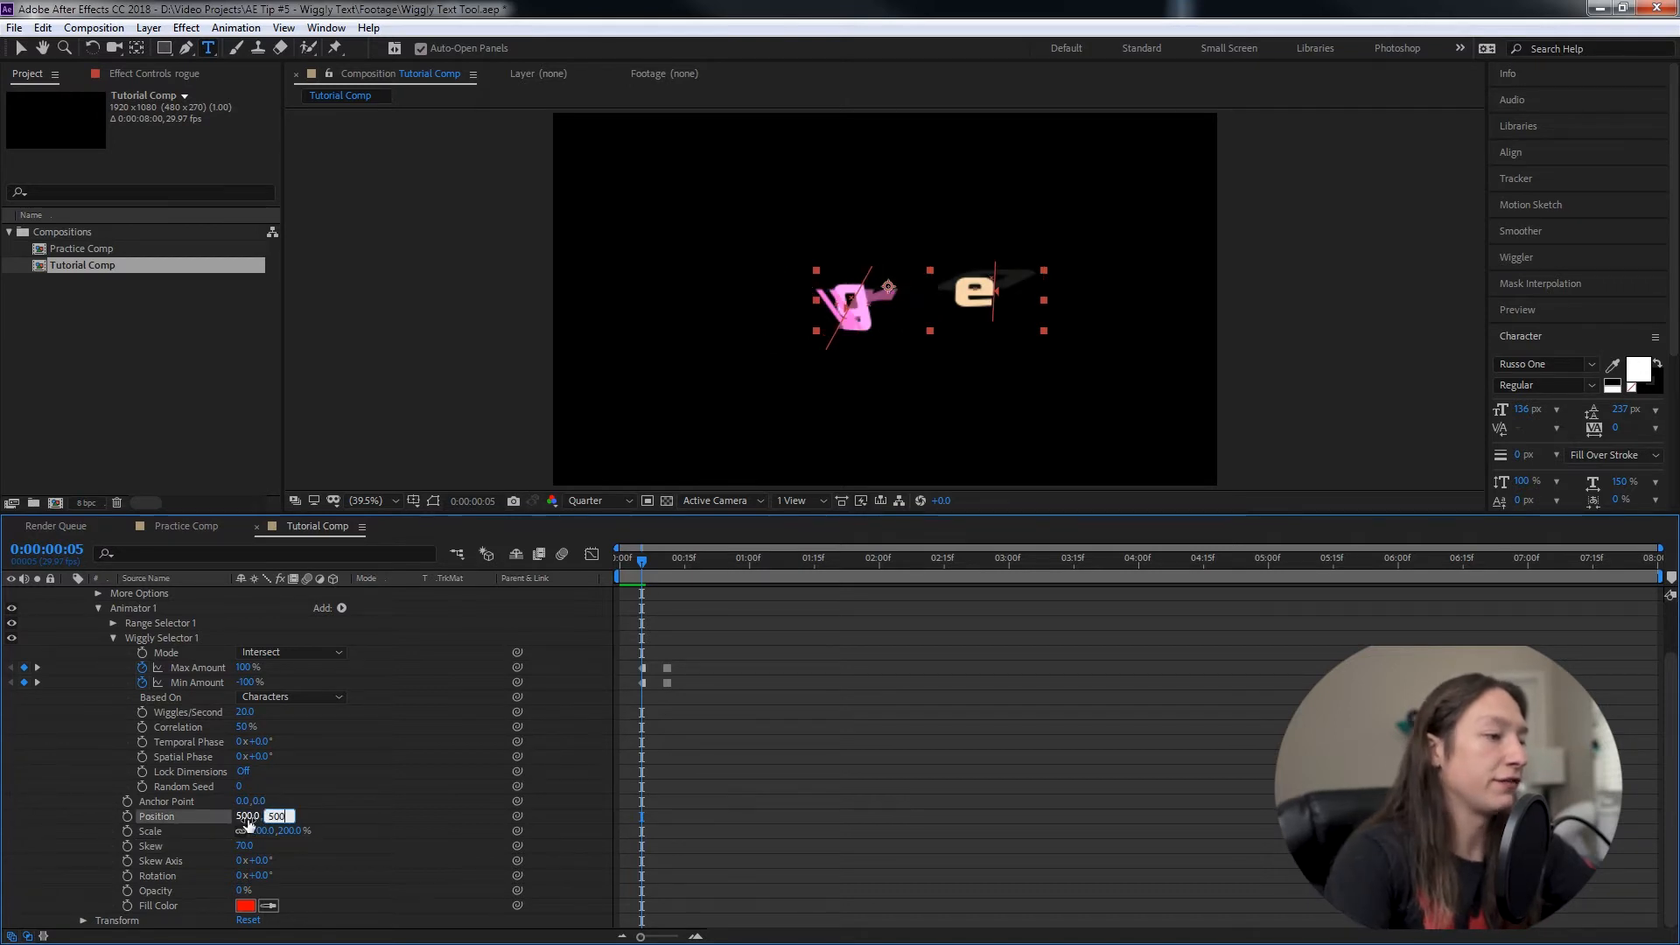
{"action": "key", "text": "Return"}
Preview the opening frames of the text animation and raise Animator 1's Scale to 938%.
{"action": "left_click_drag", "start_coordinate": [652, 571], "coordinate": [619, 585]}
{"action": "key", "text": "space"}
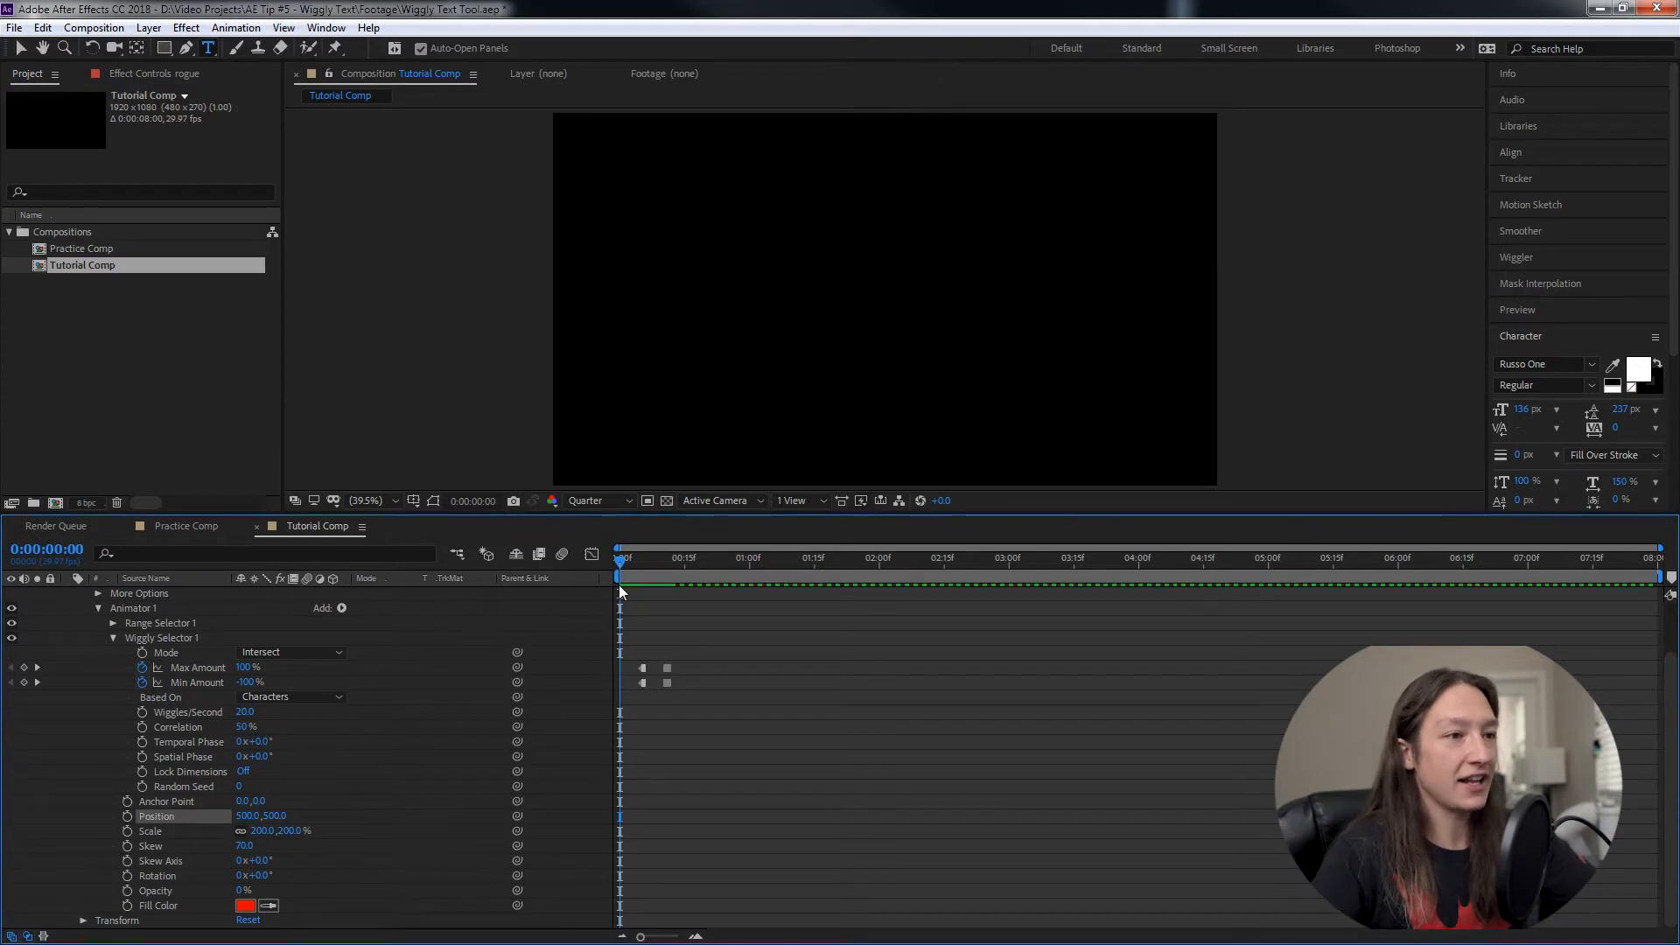
{"action": "key", "text": "space"}
{"action": "mouse_move", "coordinate": [639, 574]}
{"action": "left_mouse_down"}
{"action": "mouse_move", "coordinate": [669, 562]}
{"action": "mouse_move", "coordinate": [658, 573]}
{"action": "left_mouse_up"}
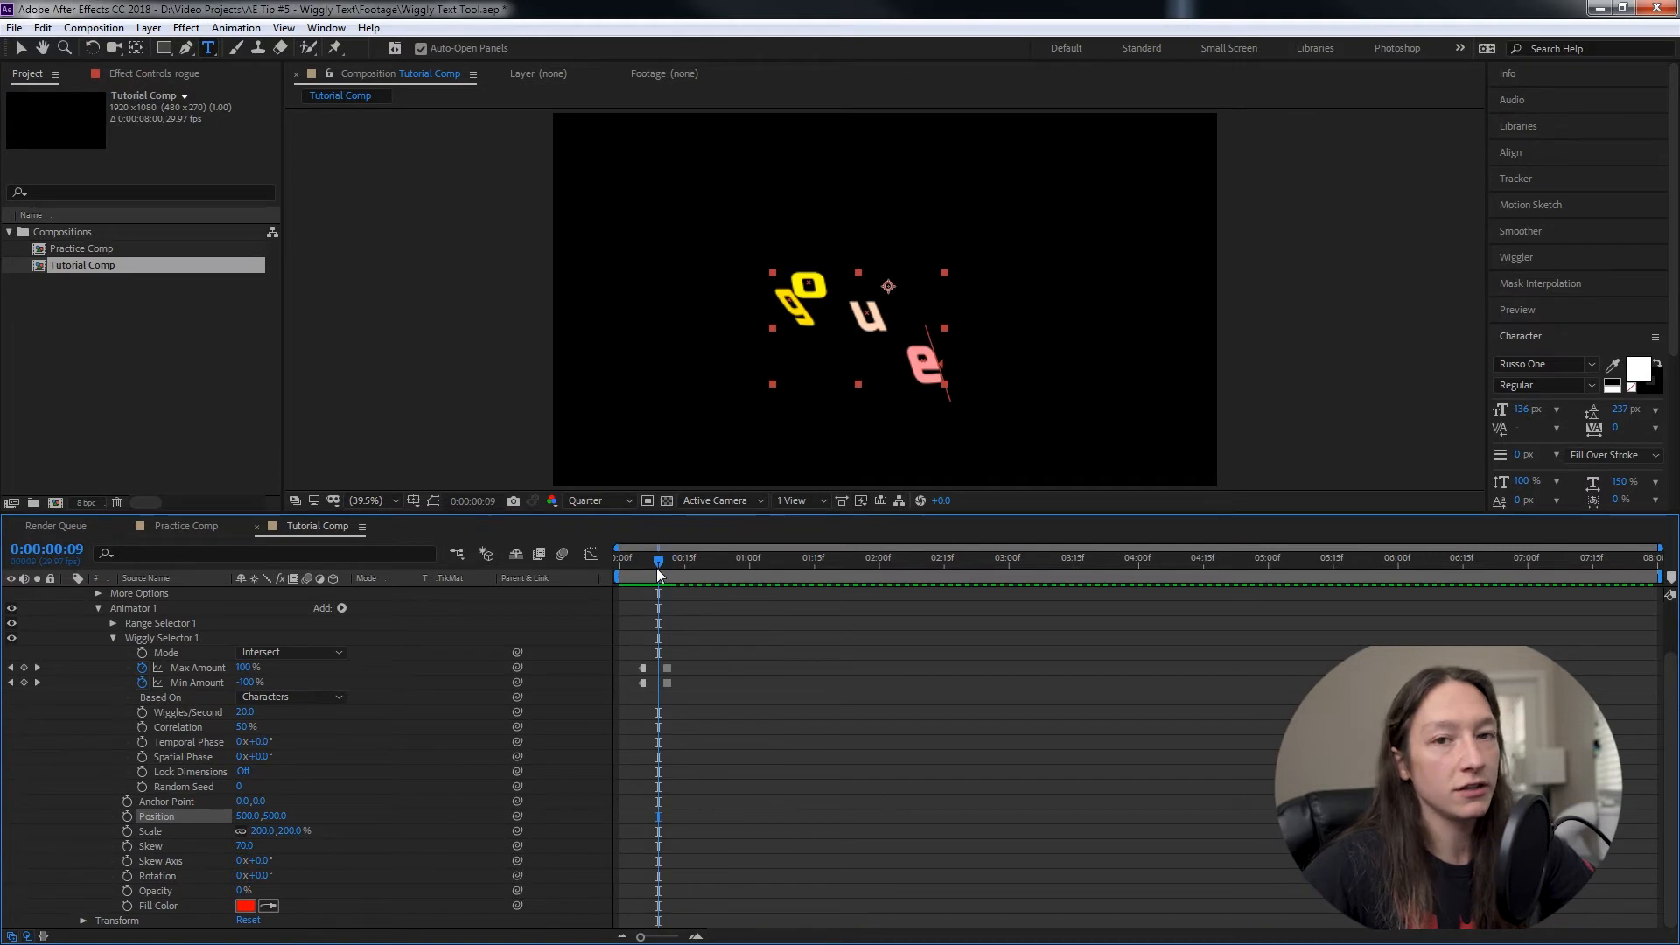
{"action": "scroll", "coordinate": [228, 674], "scroll_direction": "up", "scroll_amount": 2}
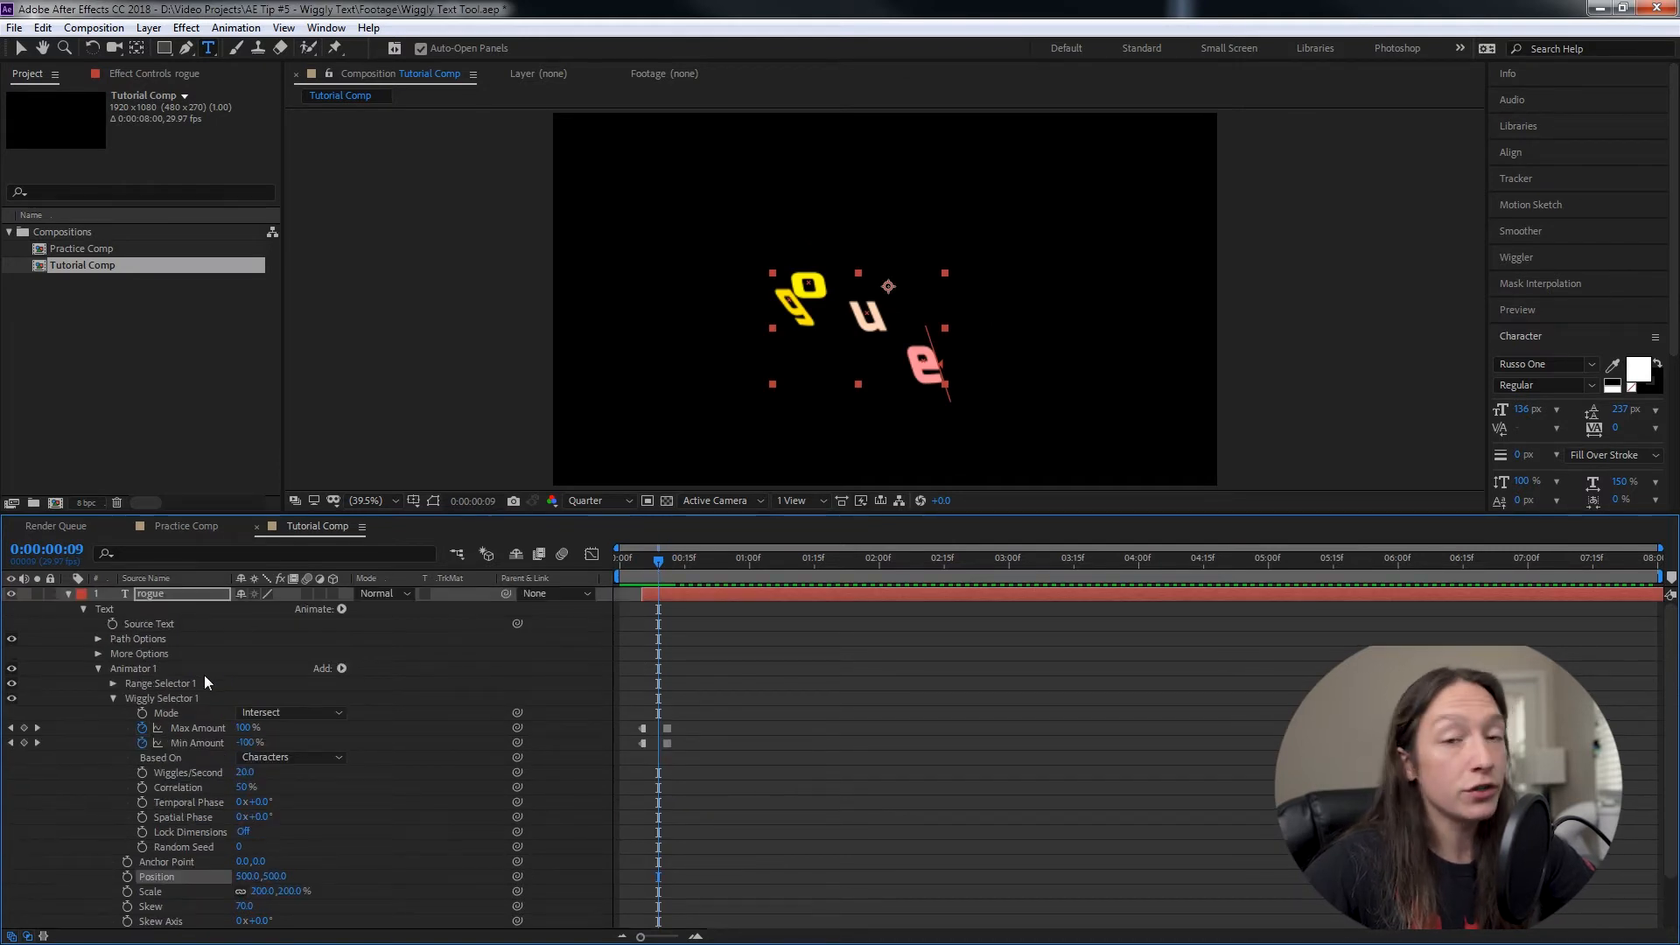
{"action": "mouse_move", "coordinate": [659, 584]}
{"action": "left_mouse_down"}
{"action": "mouse_move", "coordinate": [601, 576]}
{"action": "mouse_move", "coordinate": [711, 574]}
{"action": "mouse_move", "coordinate": [612, 581]}
{"action": "mouse_move", "coordinate": [653, 574]}
{"action": "left_mouse_up"}
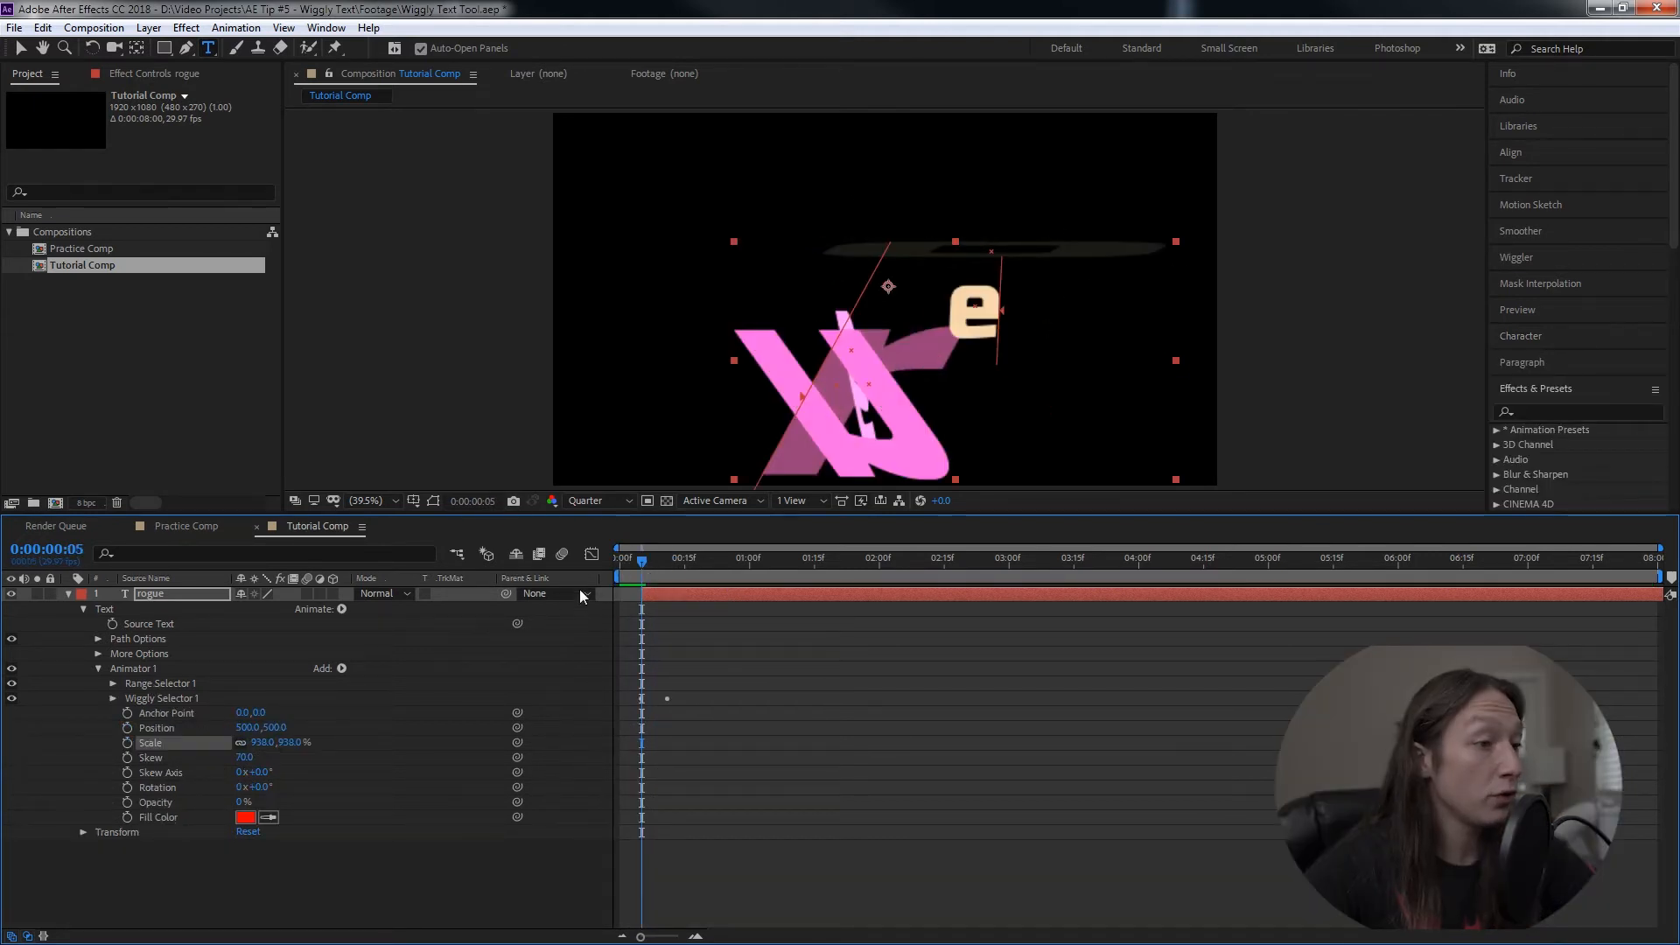
Reveal the rogue layer's keyframes in a magnified timeline and move the ending Max Amount and Min Amount keyframes to frame 15.
{"action": "key", "text": "u"}
{"action": "key", "text": "="}
{"action": "left_click_drag", "start_coordinate": [687, 580], "coordinate": [806, 631]}
{"action": "left_click", "coordinate": [665, 564]}
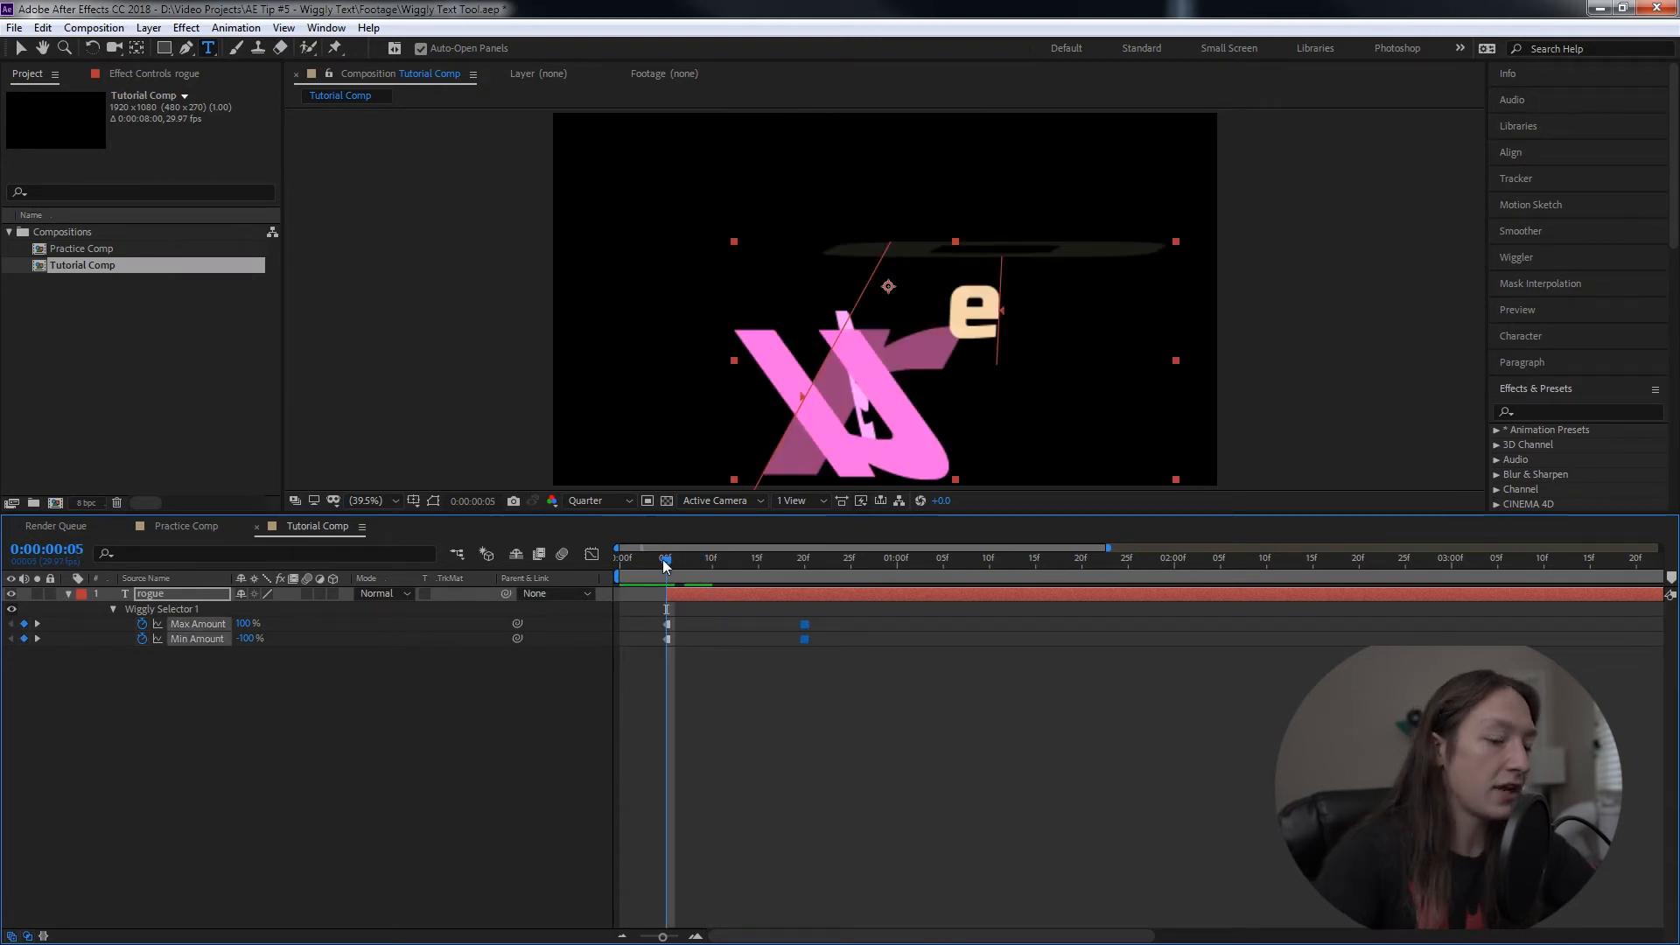
{"action": "key", "text": "shift+Page_Down"}
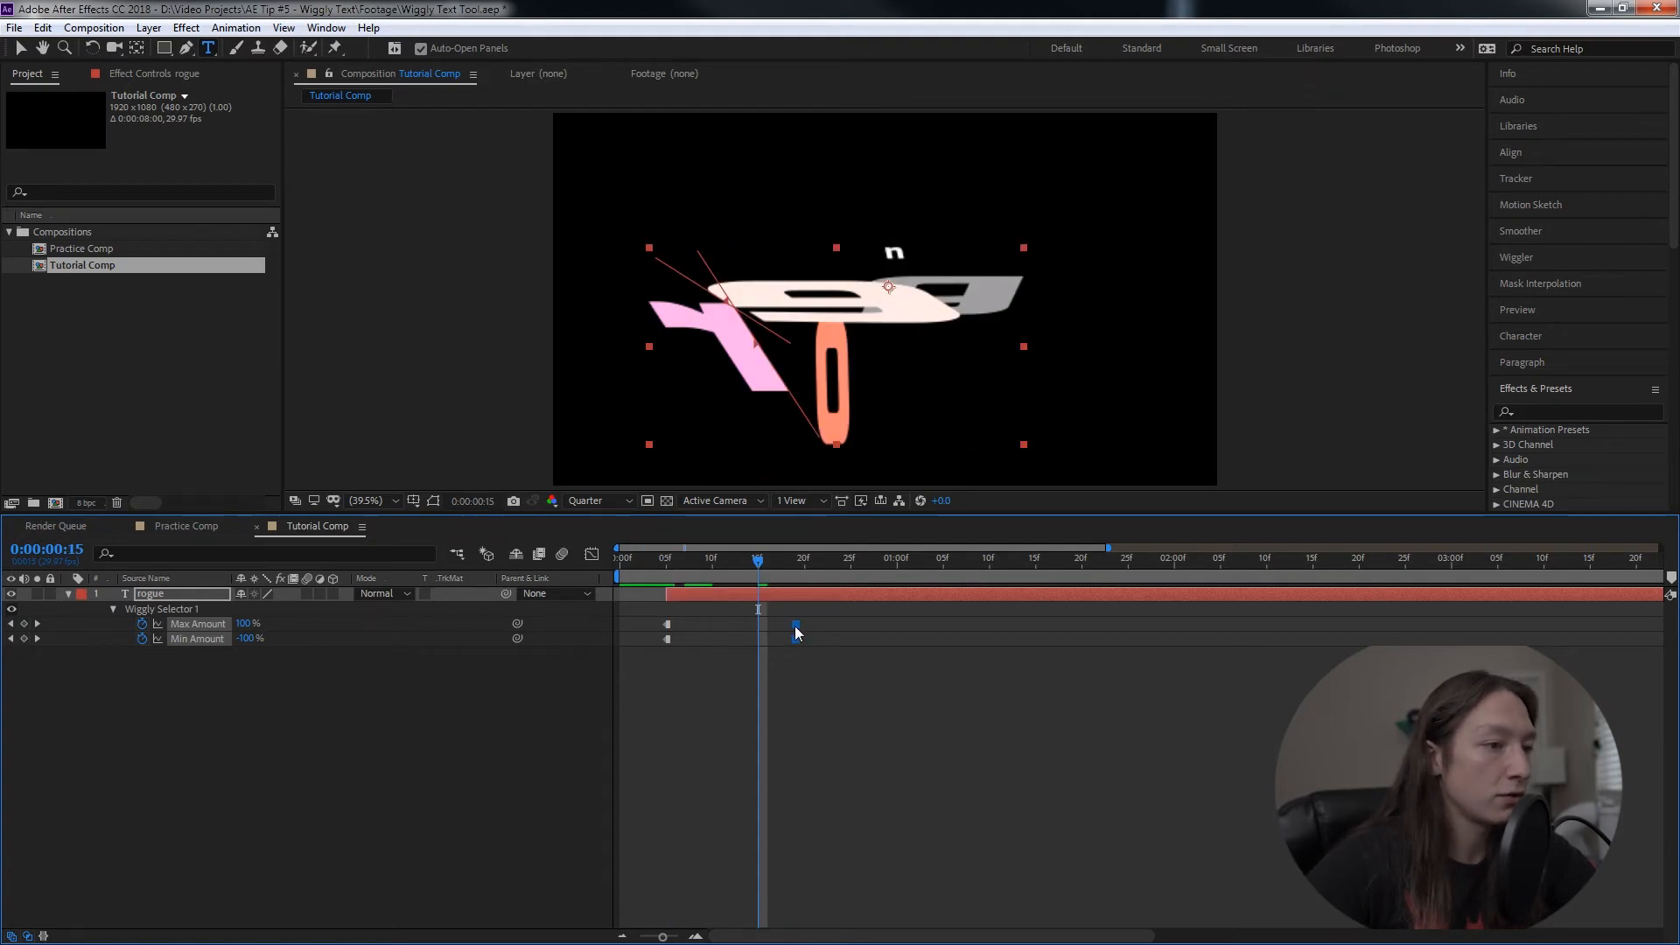
{"action": "left_click_drag", "start_coordinate": [796, 632], "coordinate": [759, 632]}
Set the Wiggly selector's Max Amount and Min Amount to 50% at frame 10.
{"action": "left_click", "coordinate": [710, 582]}
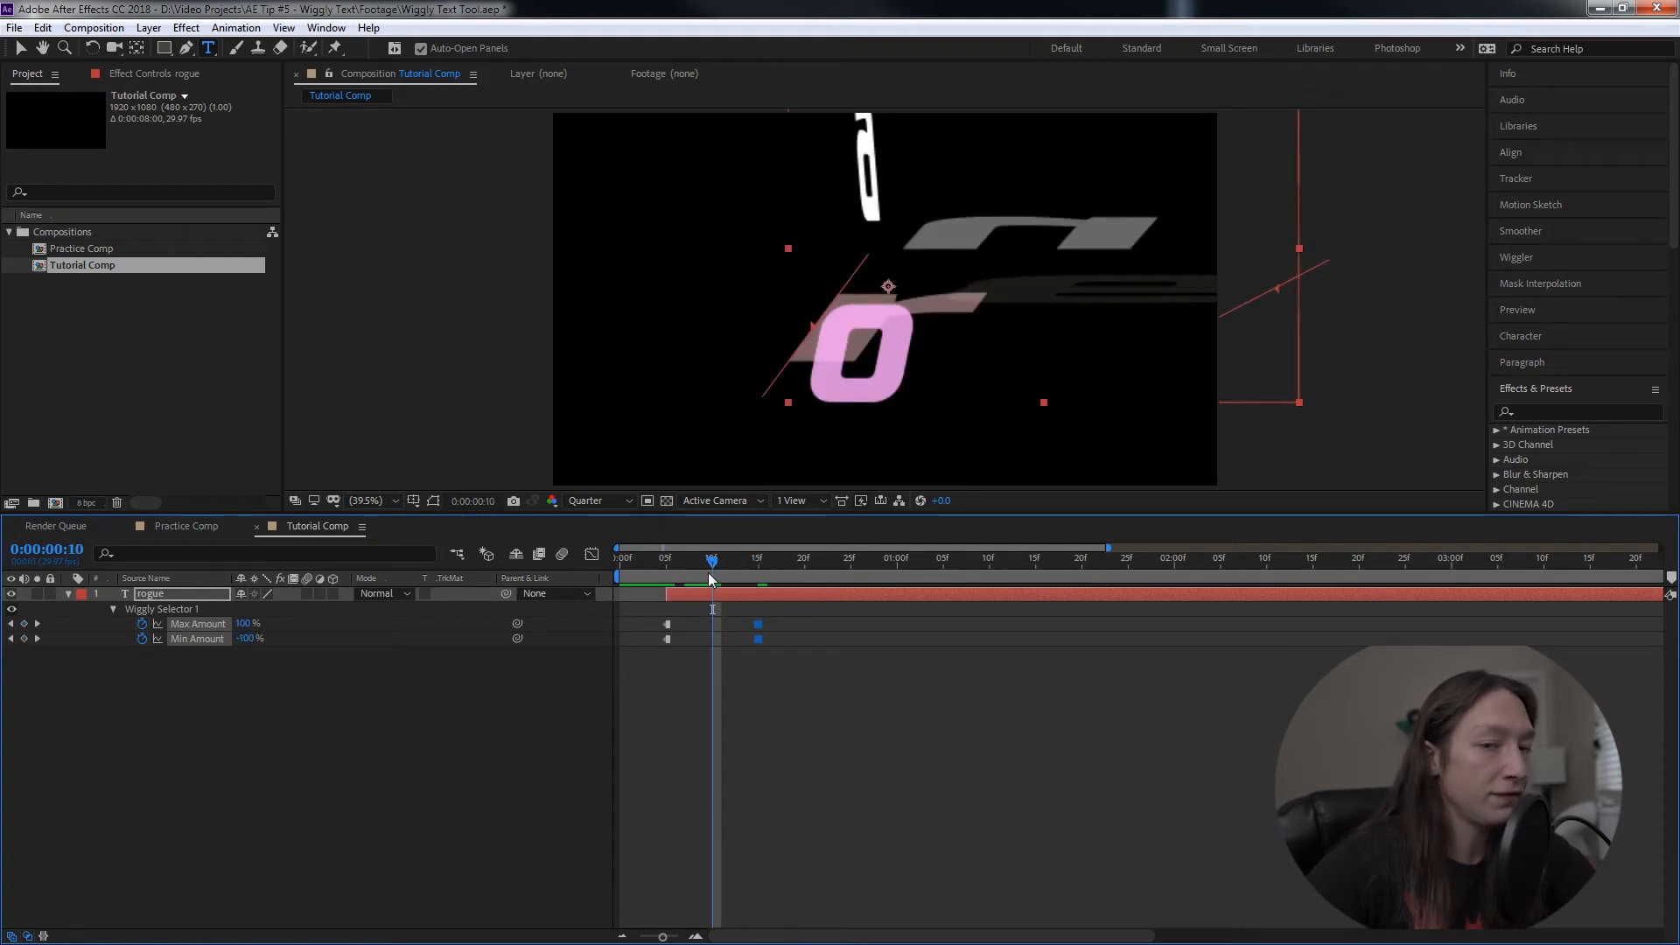
{"action": "left_click", "coordinate": [248, 626]}
{"action": "type", "text": "50"}
{"action": "key", "text": "Return"}
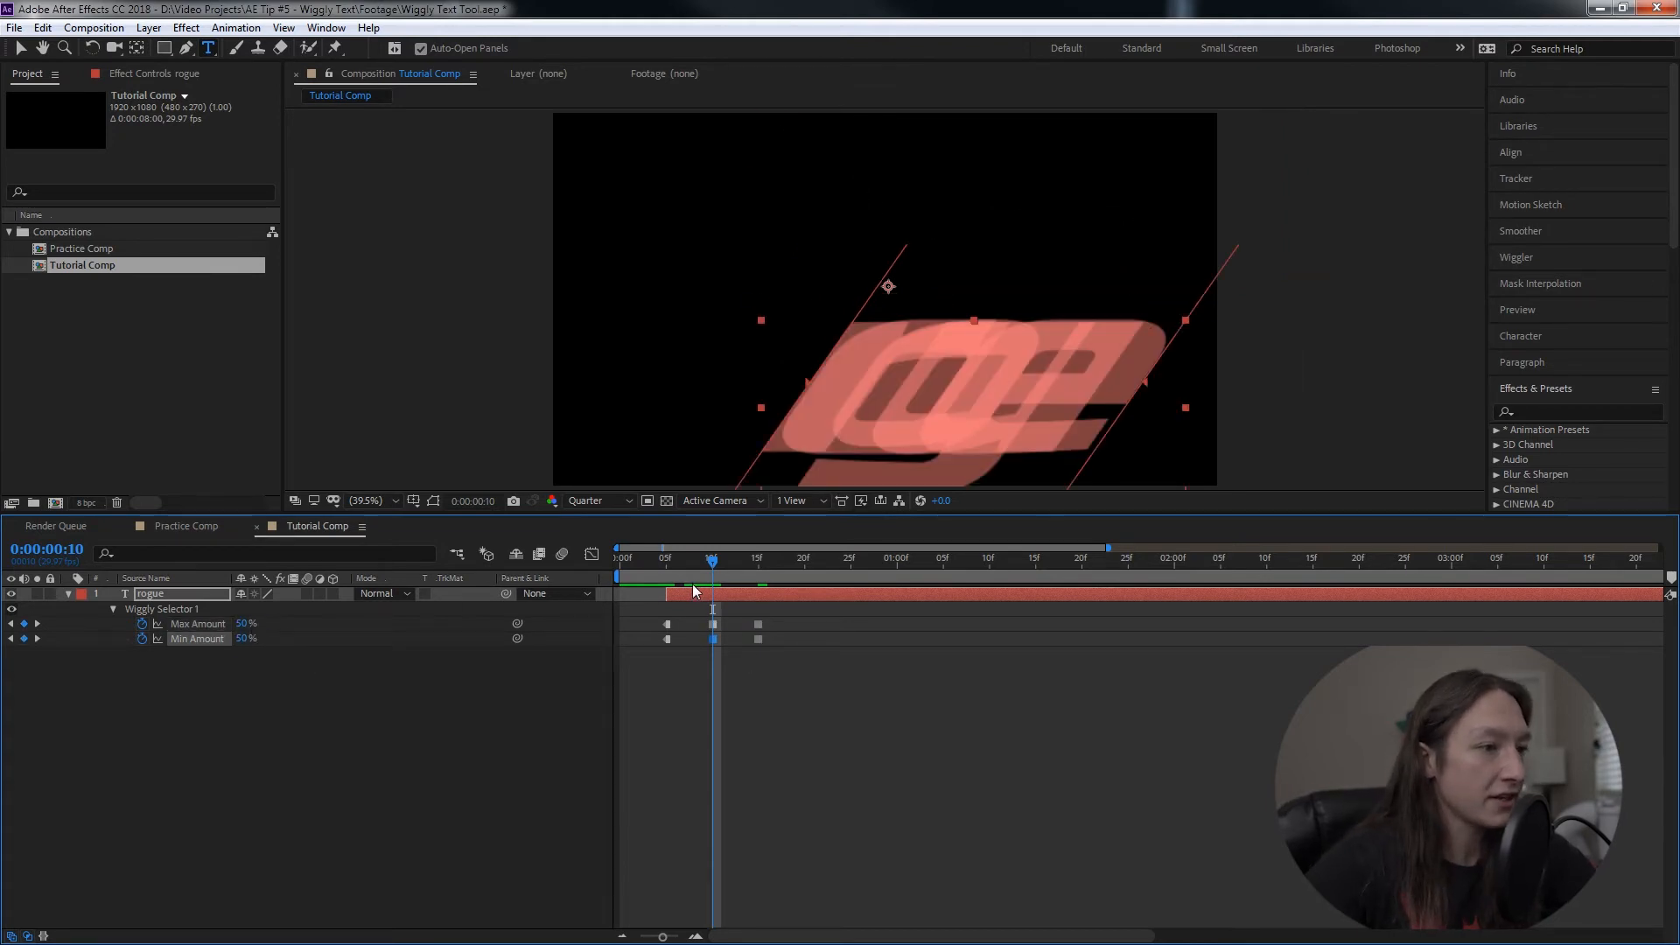
Scrub through the text animation from frame 5 past the last Wiggly selector keyframes and play it from the start.
{"action": "left_click", "coordinate": [681, 580]}
{"action": "left_click", "coordinate": [667, 579]}
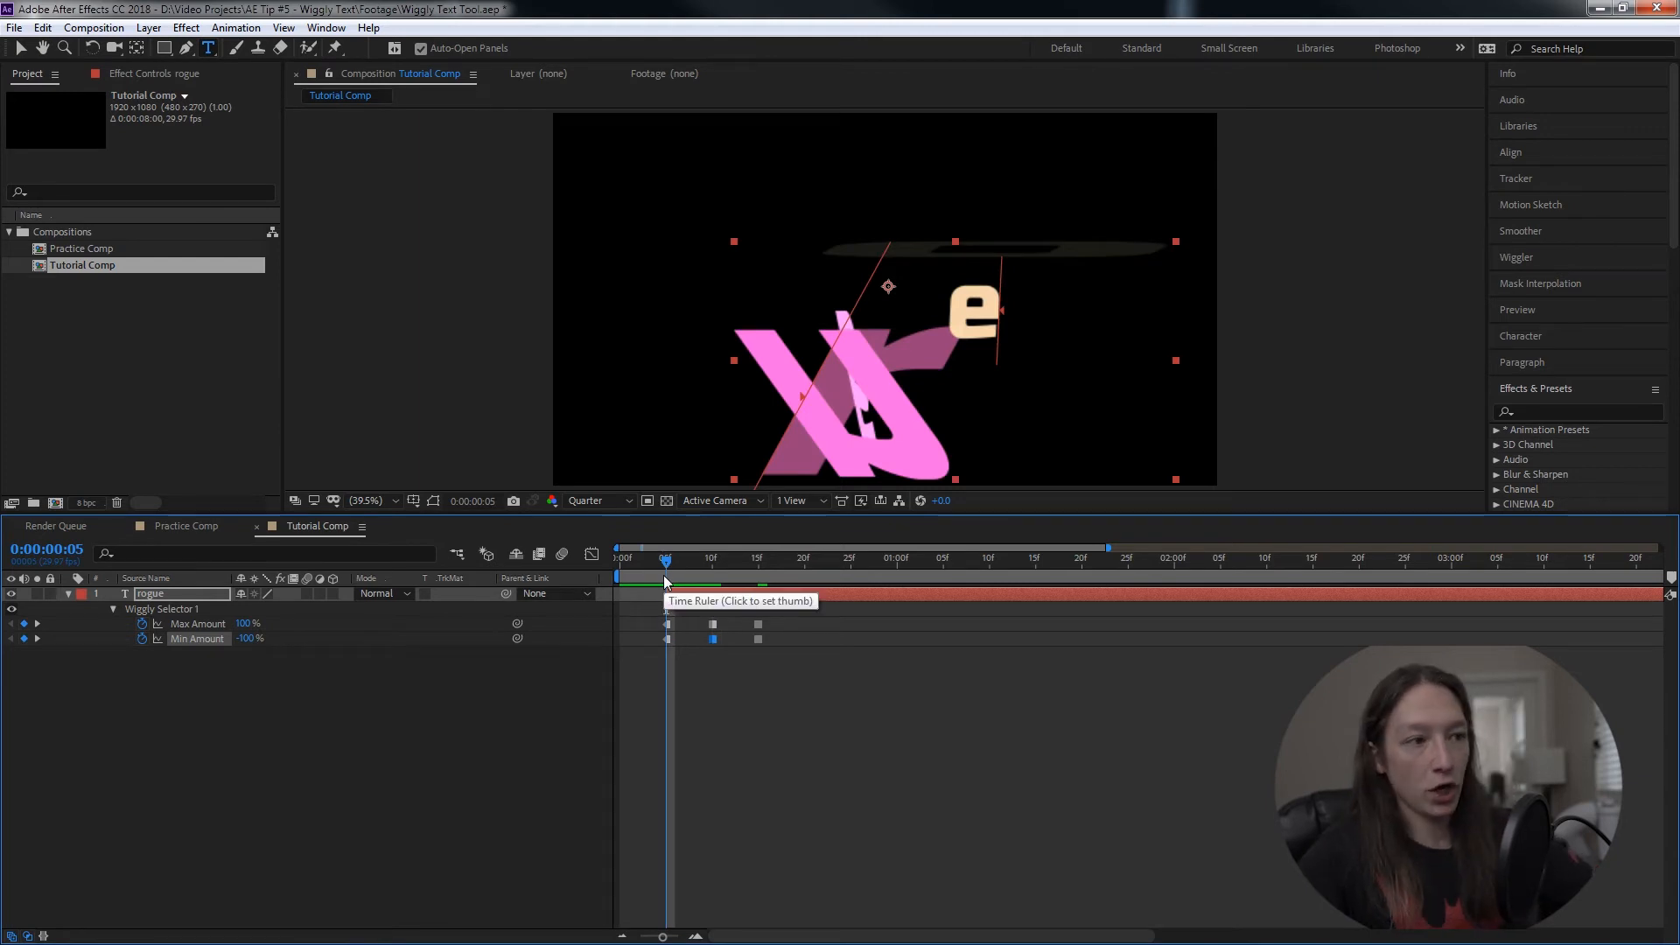
{"action": "left_click_drag", "start_coordinate": [667, 580], "coordinate": [772, 588]}
{"action": "key", "text": "space"}
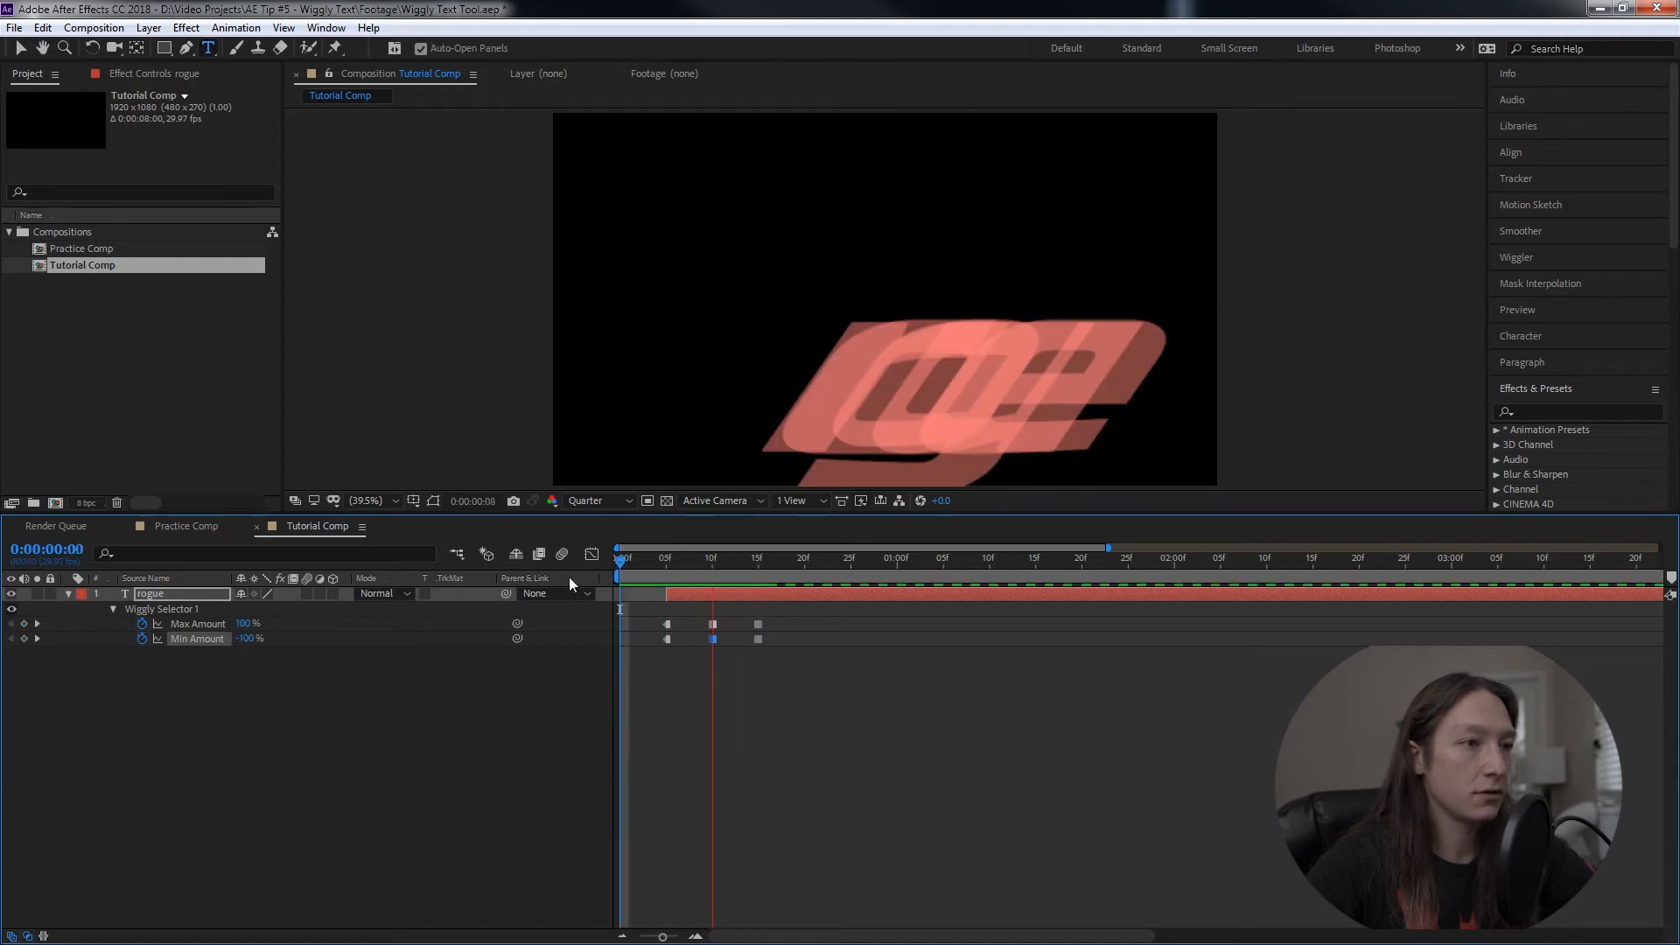
Set the Wiggly selector's Min Amount to -50% on the middle keyframe at frame 10.
{"action": "mouse_move", "coordinate": [701, 576]}
{"action": "left_mouse_down"}
{"action": "mouse_move", "coordinate": [776, 576]}
{"action": "mouse_move", "coordinate": [661, 575]}
{"action": "mouse_move", "coordinate": [776, 575]}
{"action": "mouse_move", "coordinate": [684, 575]}
{"action": "left_mouse_up"}
{"action": "key", "text": "k"}
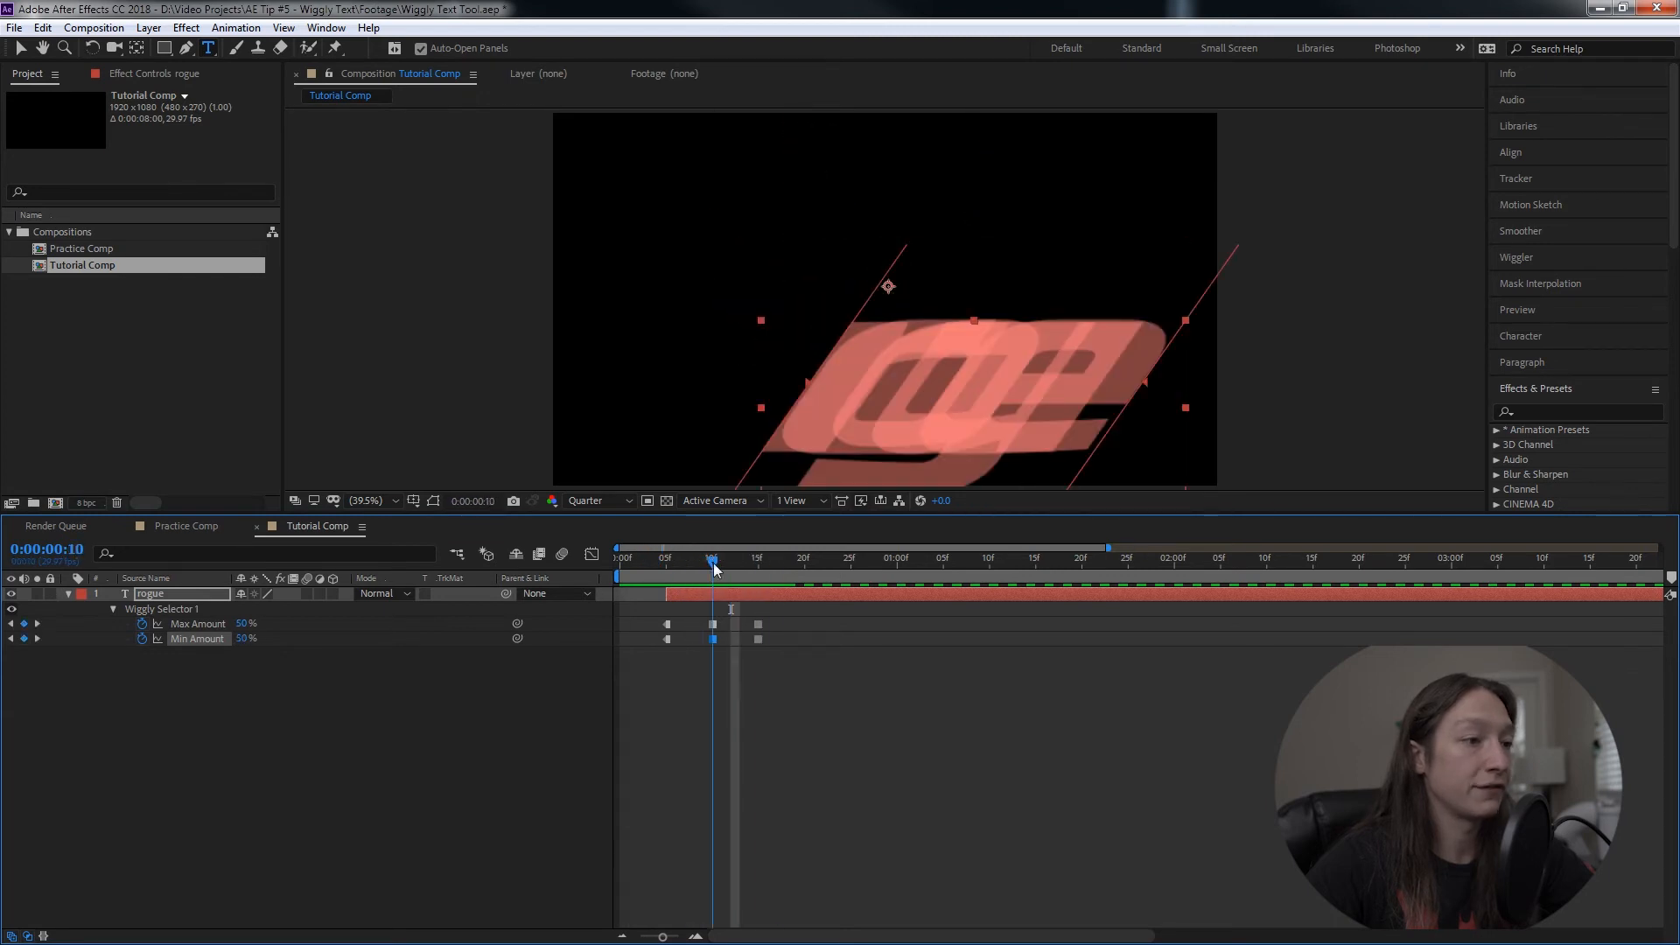
{"action": "left_click", "coordinate": [402, 744]}
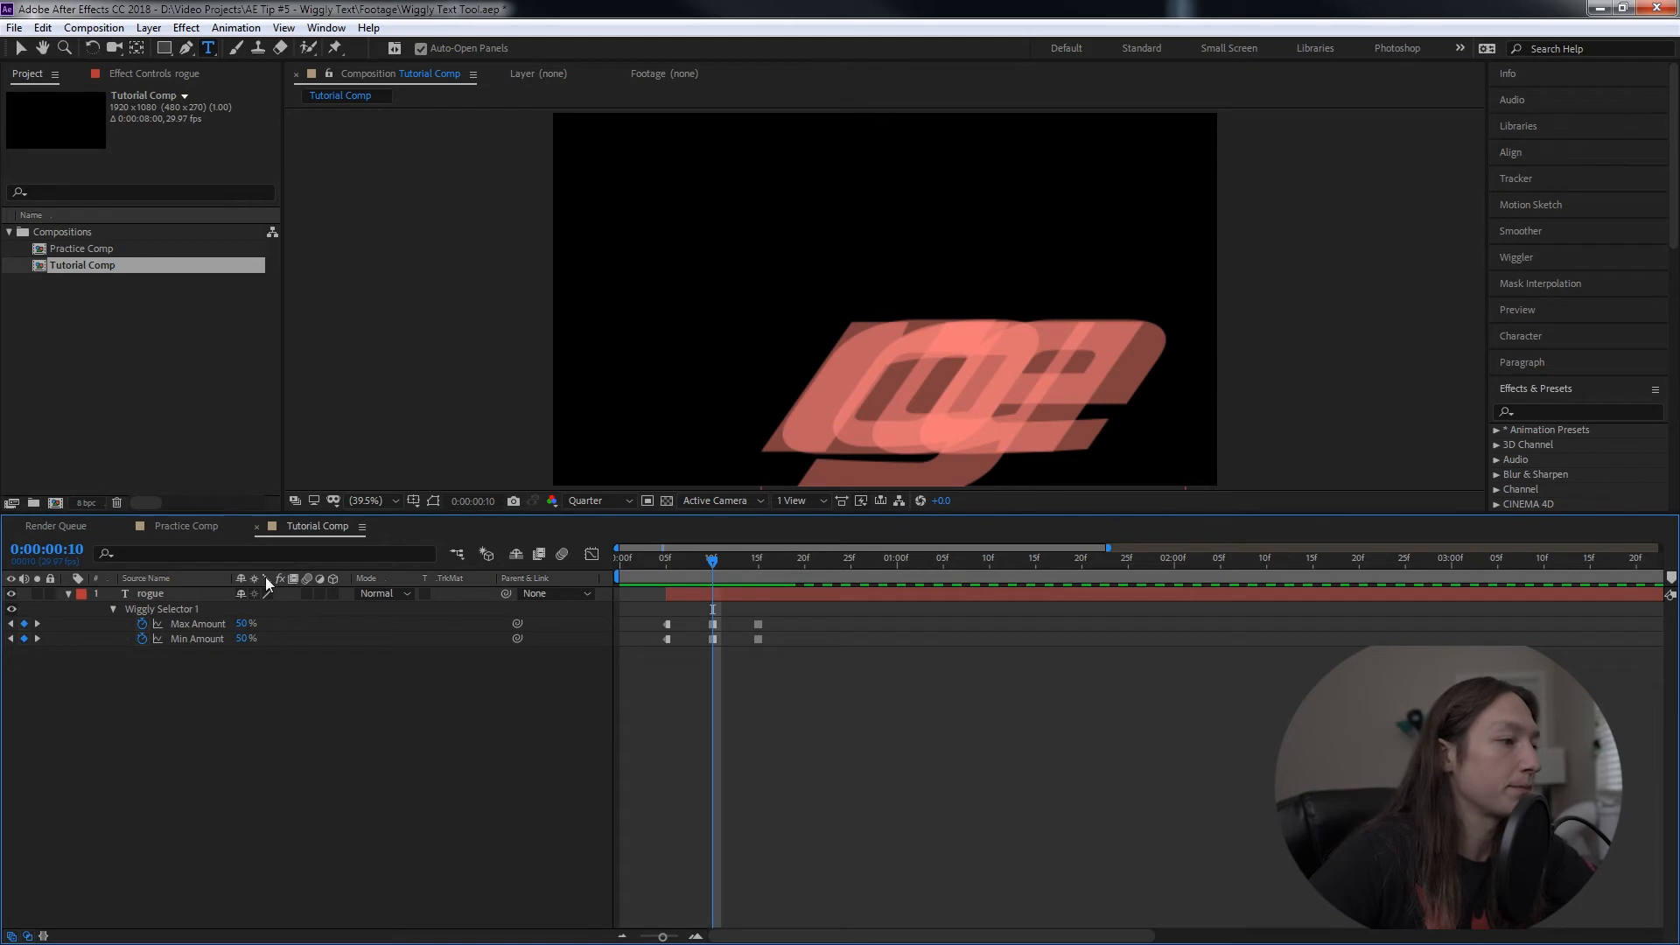
{"action": "left_click", "coordinate": [235, 640]}
{"action": "type", "text": "-50"}
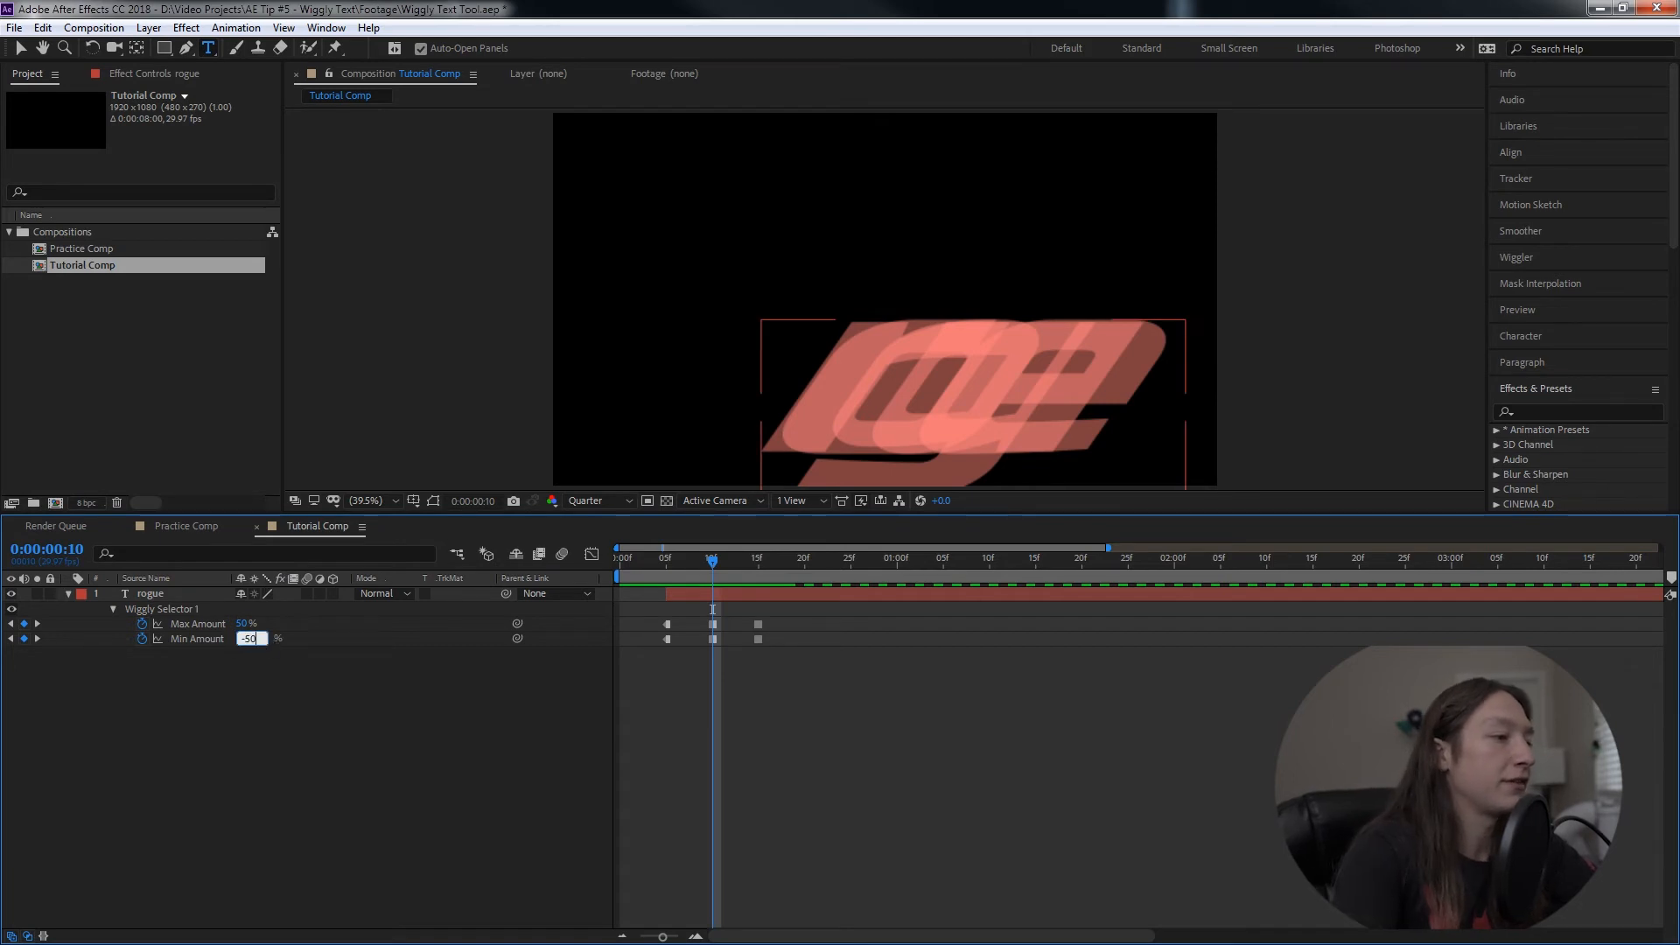
{"action": "key", "text": "Return"}
Play back the revised wiggly text reveal and scrub from frame 5 to frame 18 to check the letter motion.
{"action": "left_click_drag", "start_coordinate": [701, 569], "coordinate": [798, 574]}
{"action": "key", "text": "space"}
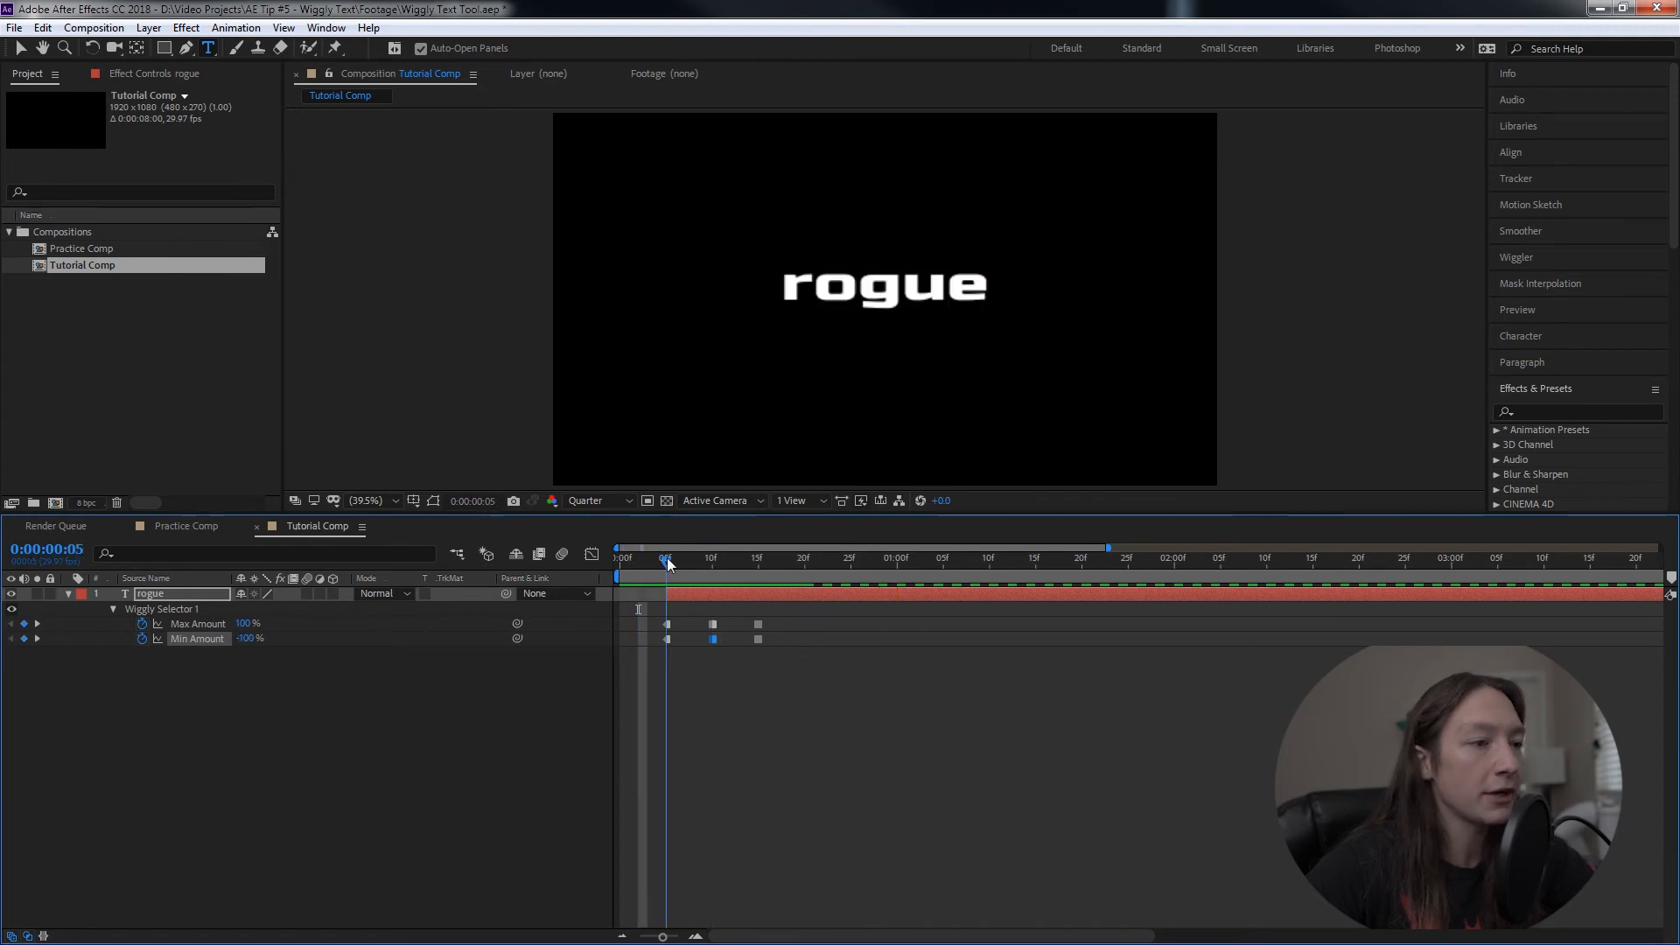
{"action": "left_click_drag", "start_coordinate": [661, 604], "coordinate": [786, 605]}
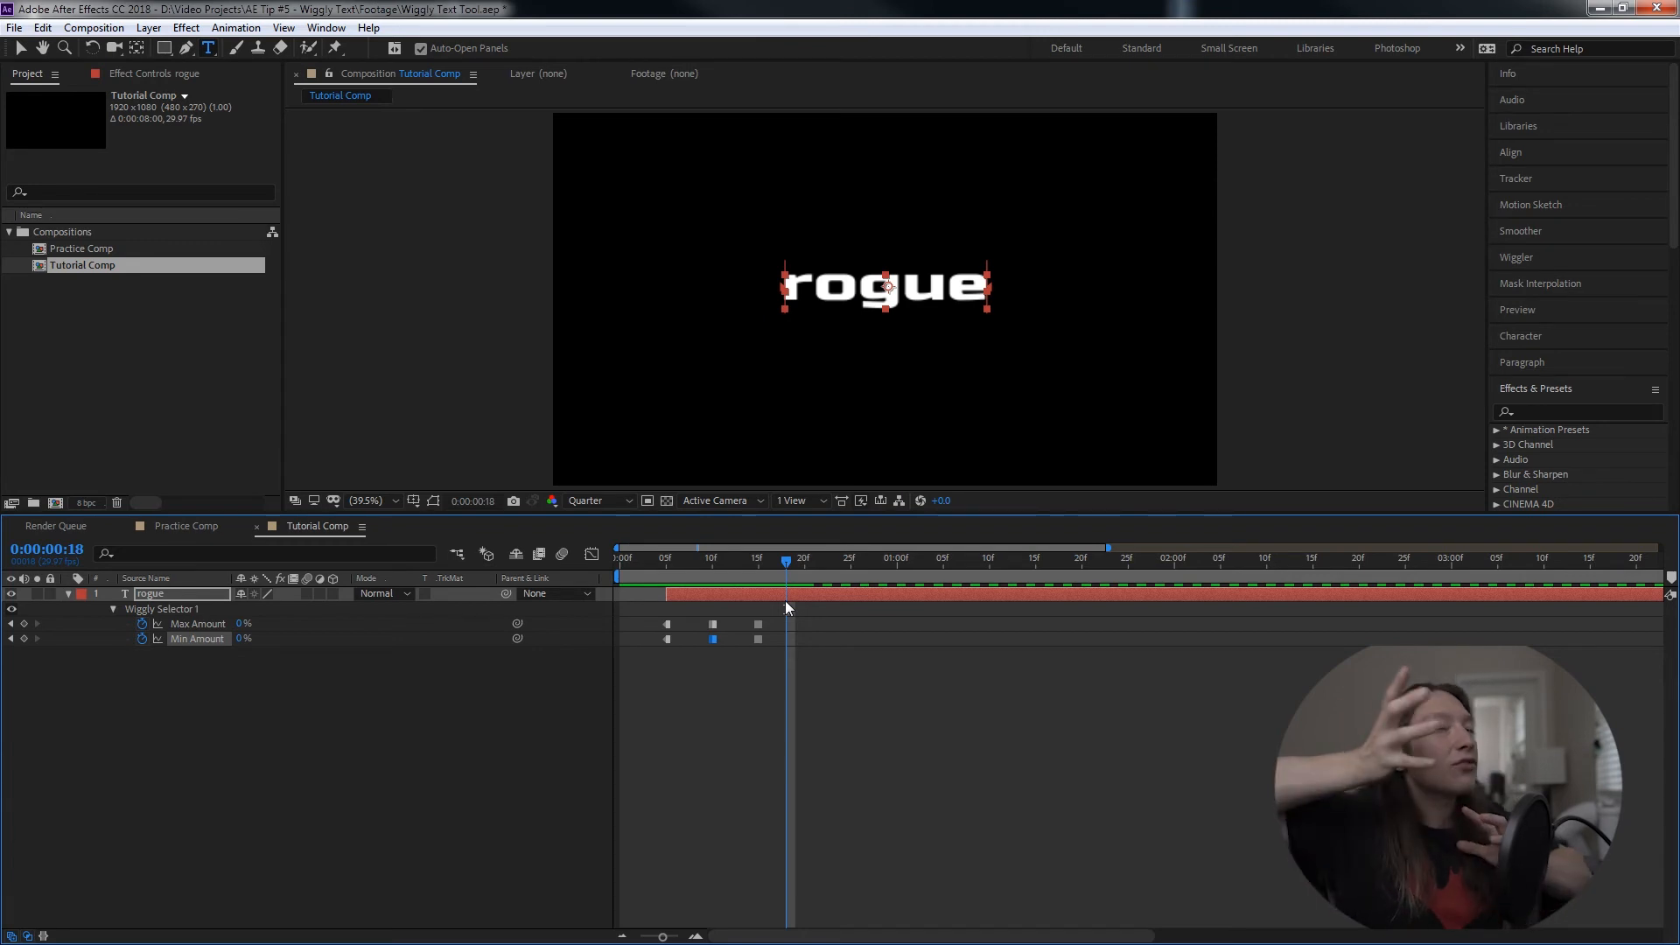